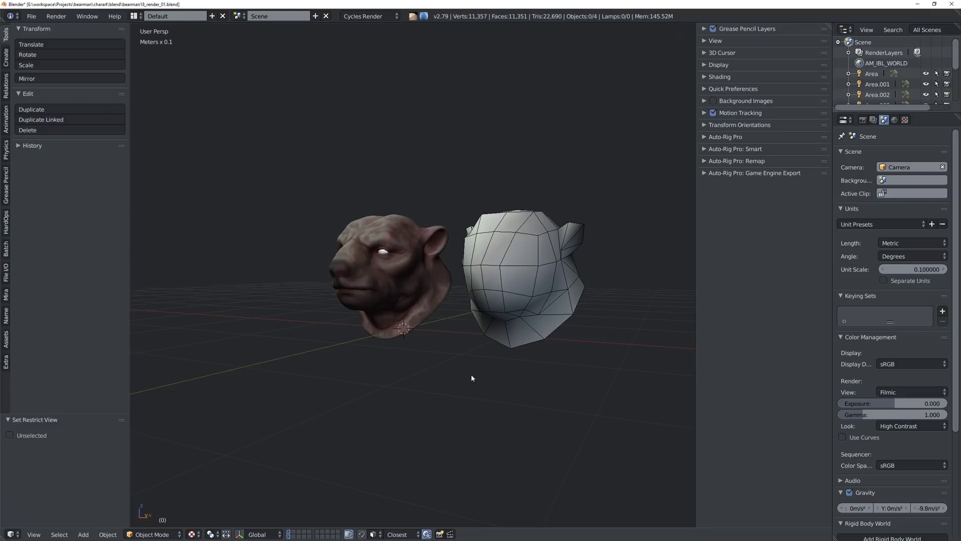
Step: Select the detailed bear head and switch its wire overlay on and off to check its mesh
{"action": "mouse_move", "coordinate": [472, 379]}
{"action": "middle_mouse_down"}
{"action": "mouse_move", "coordinate": [474, 395]}
{"action": "mouse_move", "coordinate": [459, 378]}
{"action": "middle_mouse_up"}
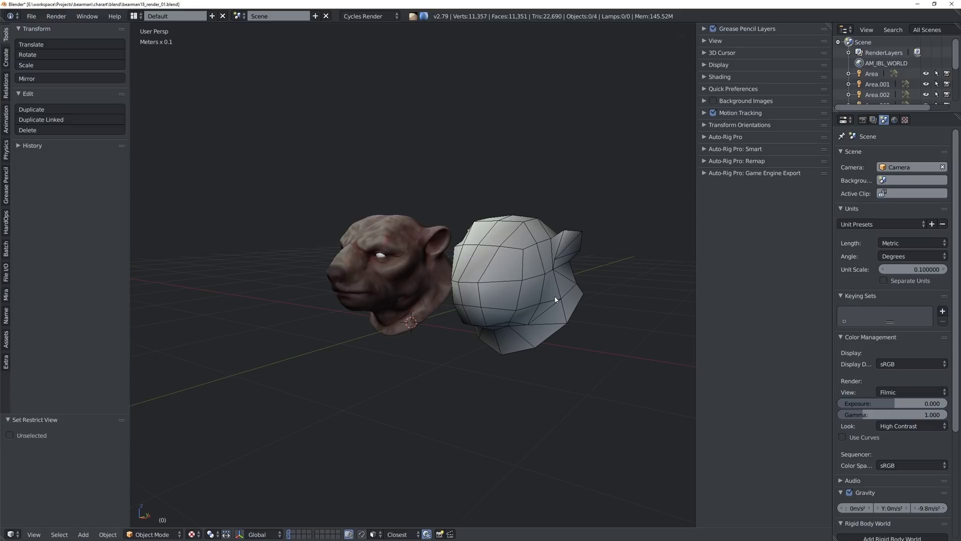
{"action": "right_click", "coordinate": [424, 260]}
{"action": "middle_click_drag", "start_coordinate": [423, 261], "coordinate": [424, 285]}
{"action": "scroll", "coordinate": [421, 263], "scroll_direction": "up", "scroll_amount": 2}
{"action": "key", "text": "z"}
{"action": "left_click", "coordinate": [493, 261]}
{"action": "key", "text": "z"}
{"action": "left_click", "coordinate": [345, 321]}
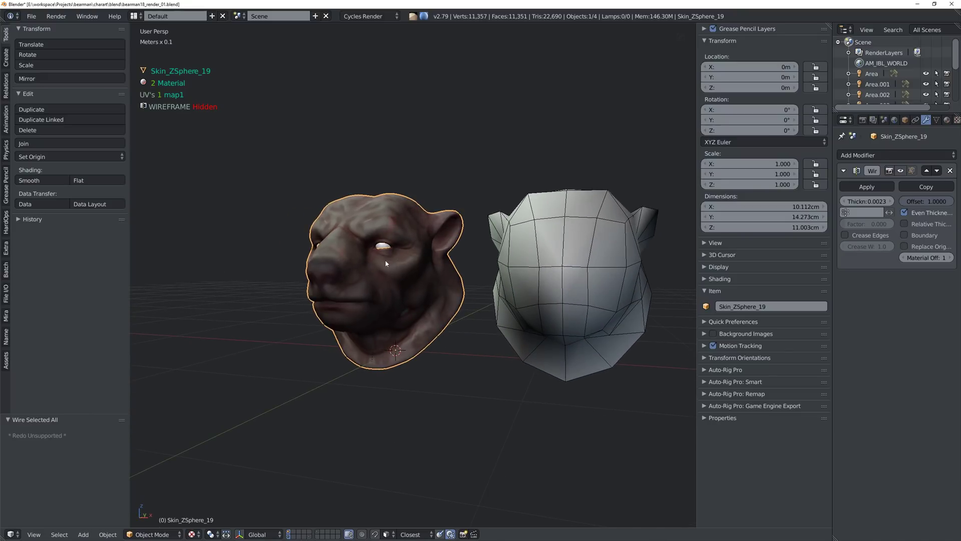
Step: Define a render border around the detailed bear head and preview it in Rendered shading
{"action": "key", "text": "ctrl+b"}
{"action": "left_click_drag", "start_coordinate": [236, 147], "coordinate": [441, 357]}
{"action": "key", "text": "z"}
{"action": "left_click", "coordinate": [505, 312]}
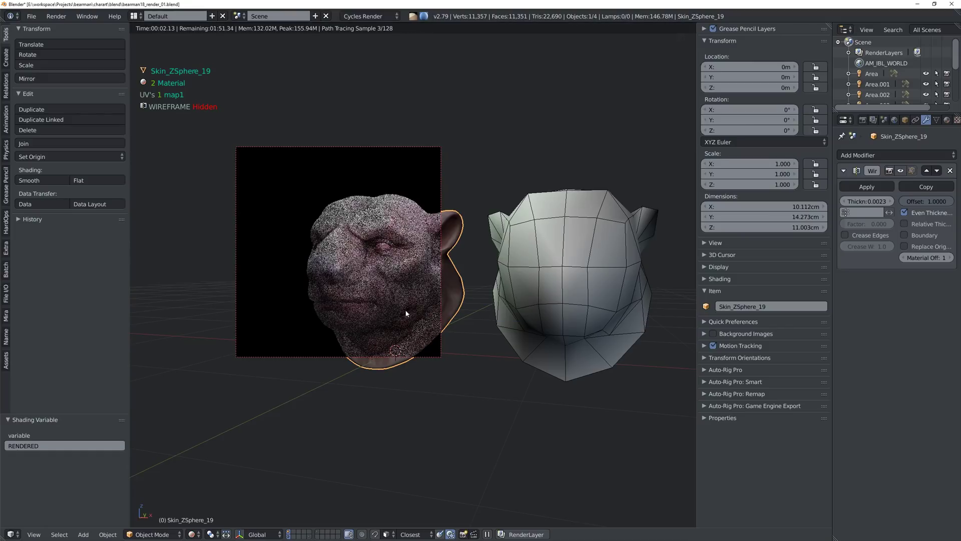
{"action": "middle_click_drag", "start_coordinate": [357, 296], "coordinate": [358, 300]}
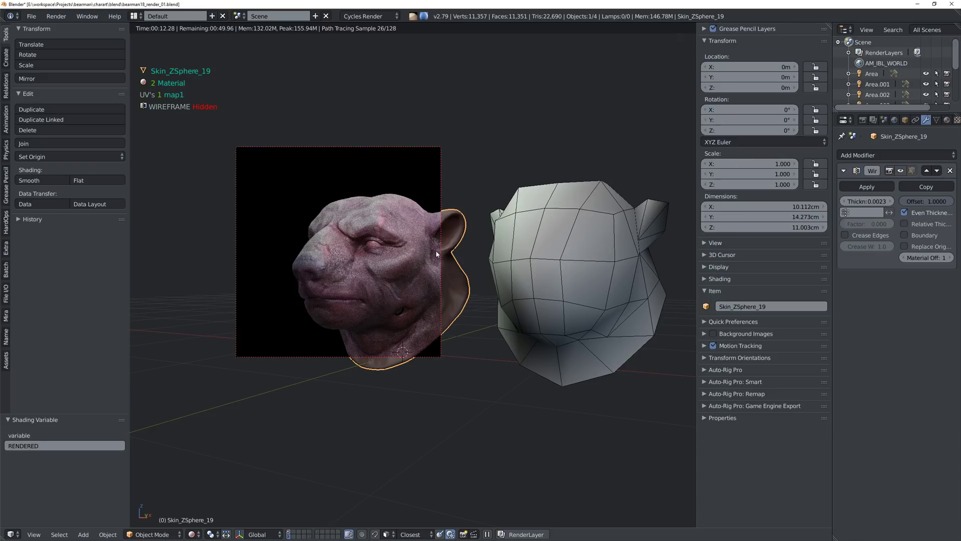
Step: Leave the rendered preview and examine the bear head's topology from several angles with the wire overlay temporarily enabled
{"action": "key", "text": "shift+z"}
{"action": "mouse_move", "coordinate": [378, 278]}
{"action": "middle_mouse_down"}
{"action": "mouse_move", "coordinate": [383, 205]}
{"action": "mouse_move", "coordinate": [371, 223]}
{"action": "mouse_move", "coordinate": [393, 226]}
{"action": "middle_mouse_up"}
{"action": "key", "text": "z"}
{"action": "left_click", "coordinate": [413, 214]}
{"action": "key", "text": "z"}
{"action": "left_click", "coordinate": [451, 223]}
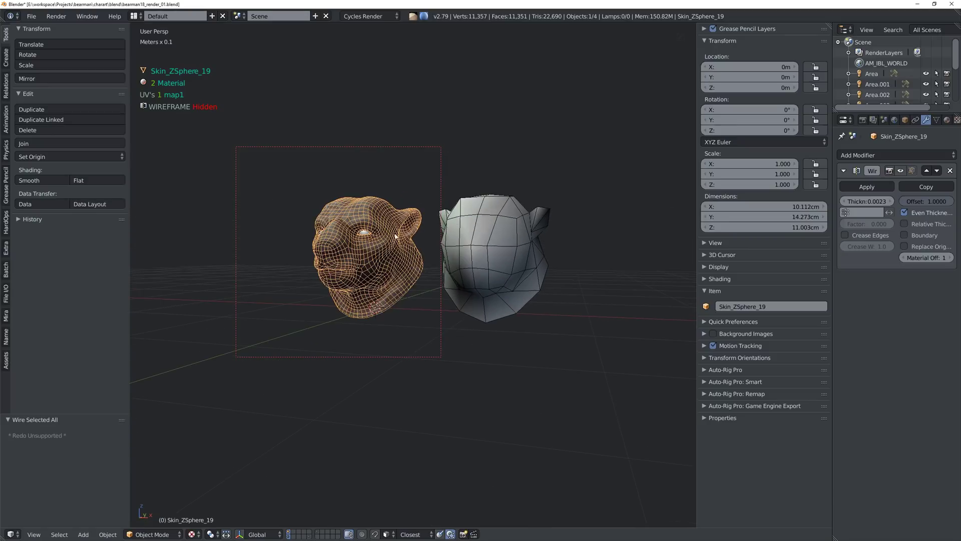
{"action": "middle_click_drag", "start_coordinate": [451, 222], "coordinate": [369, 251]}
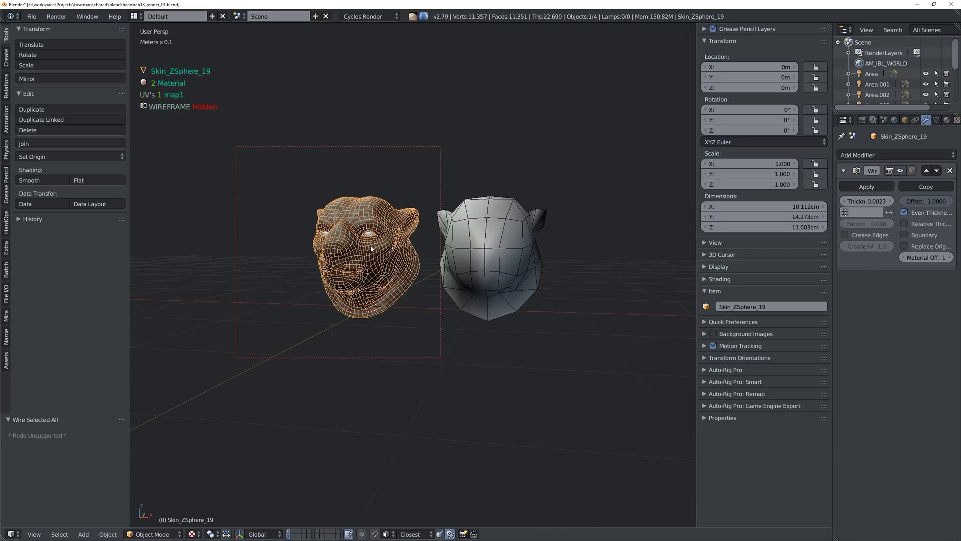
{"action": "middle_click_drag", "start_coordinate": [429, 262], "coordinate": [381, 243]}
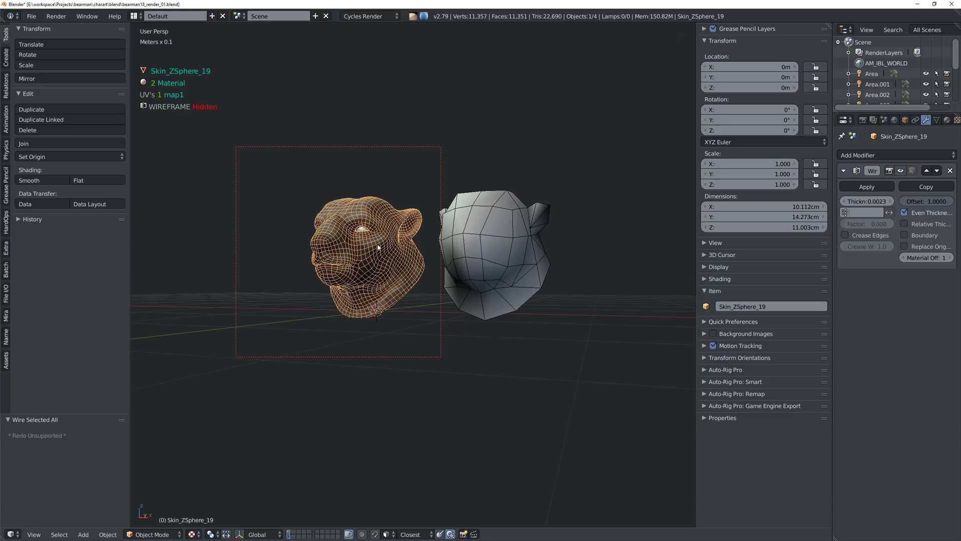
{"action": "middle_click_drag", "start_coordinate": [378, 247], "coordinate": [373, 256]}
{"action": "key", "text": "z"}
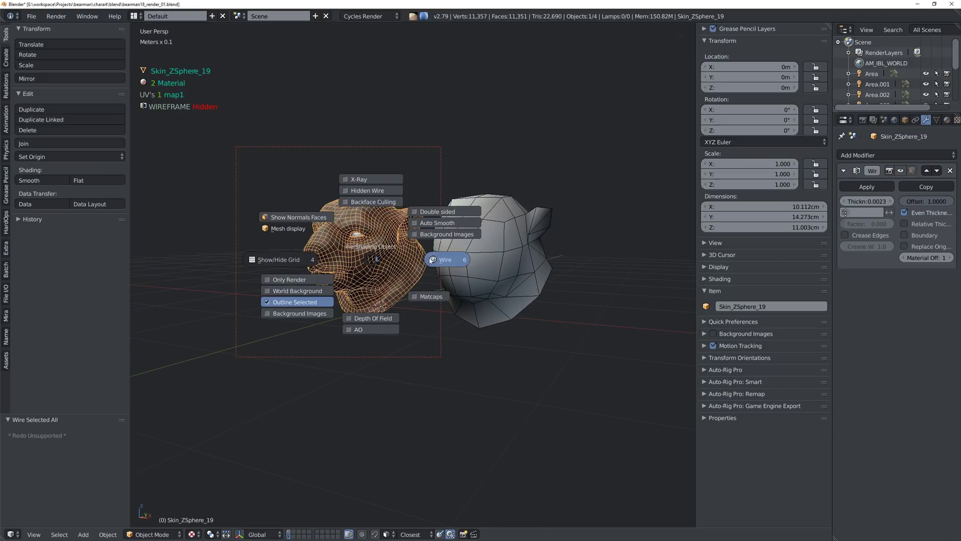
{"action": "left_click", "coordinate": [432, 260]}
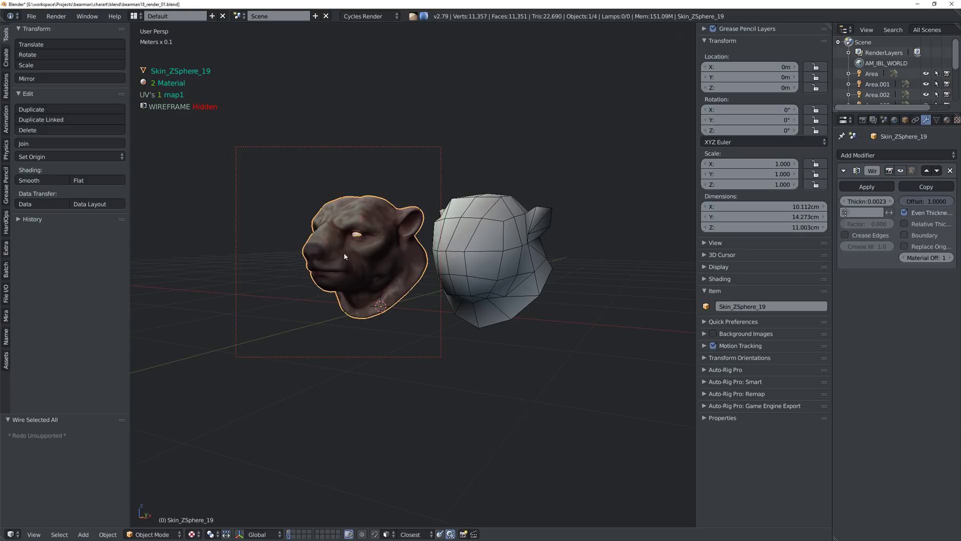
Step: Clear the render border and reset the low-poly head's location to the origin so it overlaps the detailed head
{"action": "left_click", "coordinate": [488, 257]}
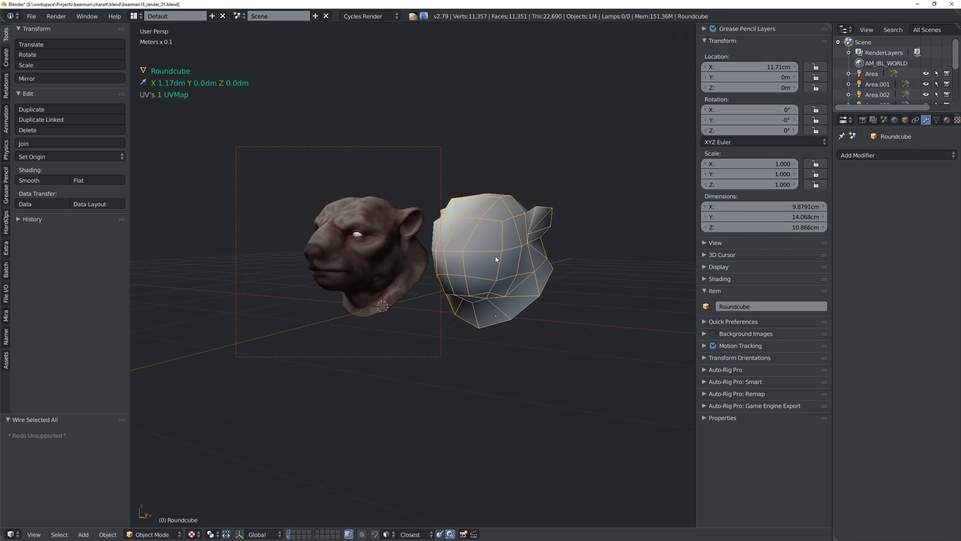
{"action": "middle_click_drag", "start_coordinate": [488, 257], "coordinate": [413, 271]}
{"action": "key", "text": "ctrl+alt+b"}
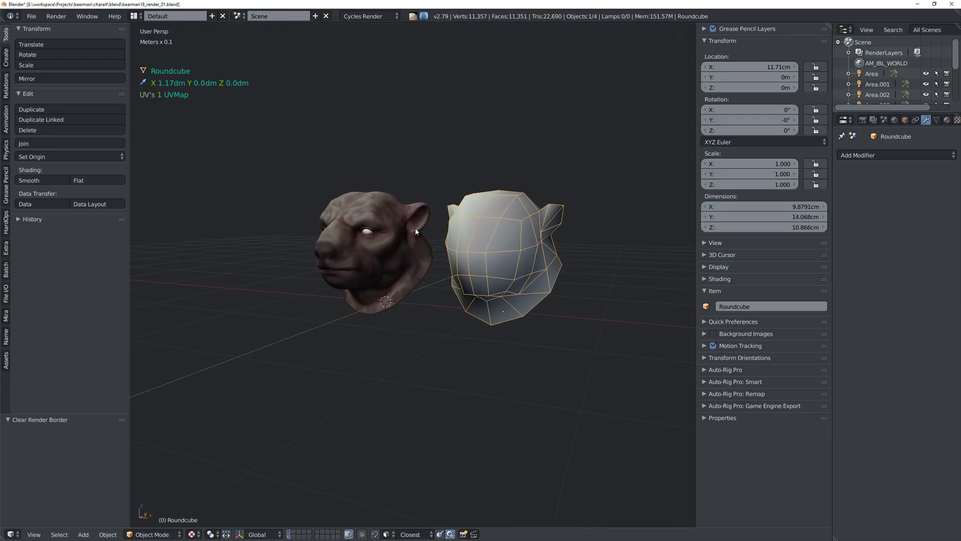
{"action": "mouse_move", "coordinate": [416, 230]}
{"action": "middle_mouse_down"}
{"action": "mouse_move", "coordinate": [393, 238]}
{"action": "mouse_move", "coordinate": [414, 240]}
{"action": "middle_mouse_up"}
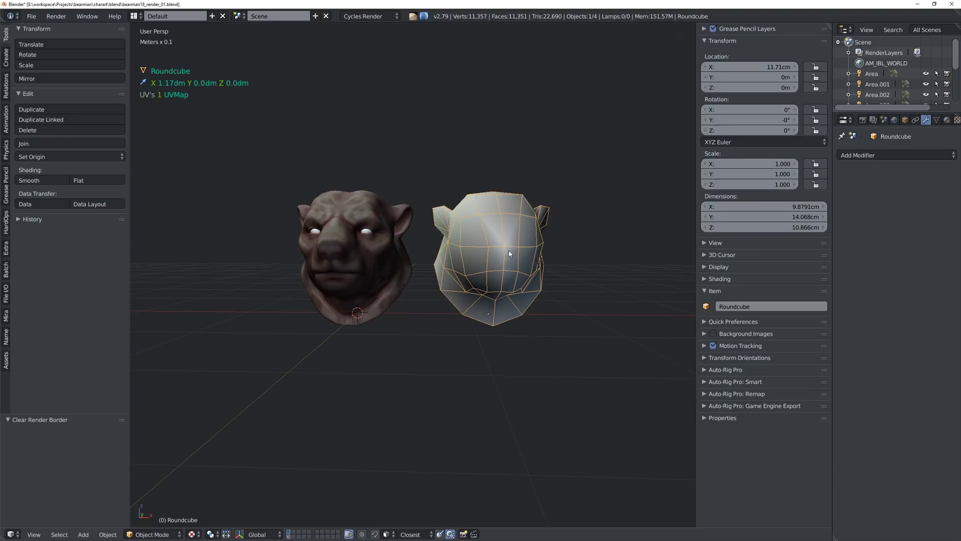
{"action": "key", "text": "alt+g"}
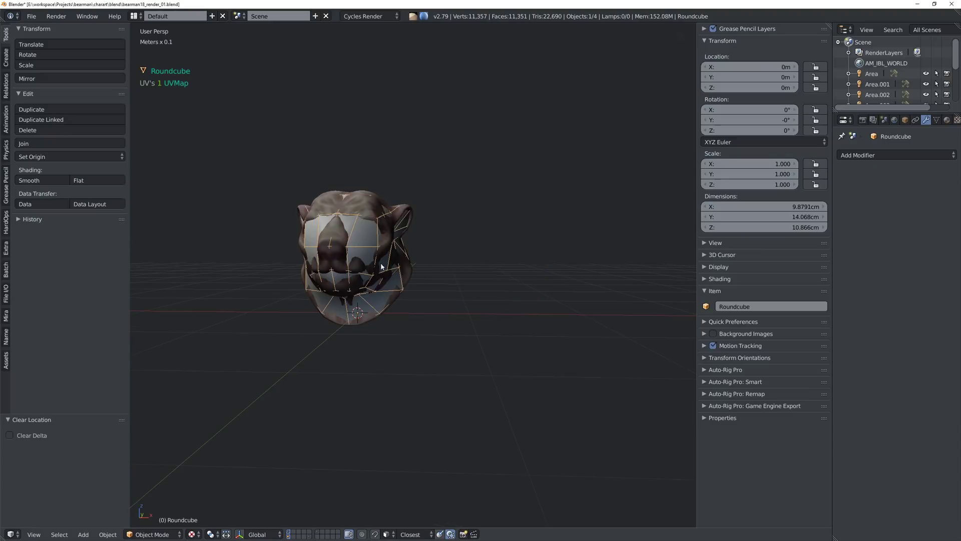
{"action": "middle_click_drag", "start_coordinate": [381, 266], "coordinate": [316, 265]}
{"action": "middle_click_drag", "start_coordinate": [344, 193], "coordinate": [417, 275]}
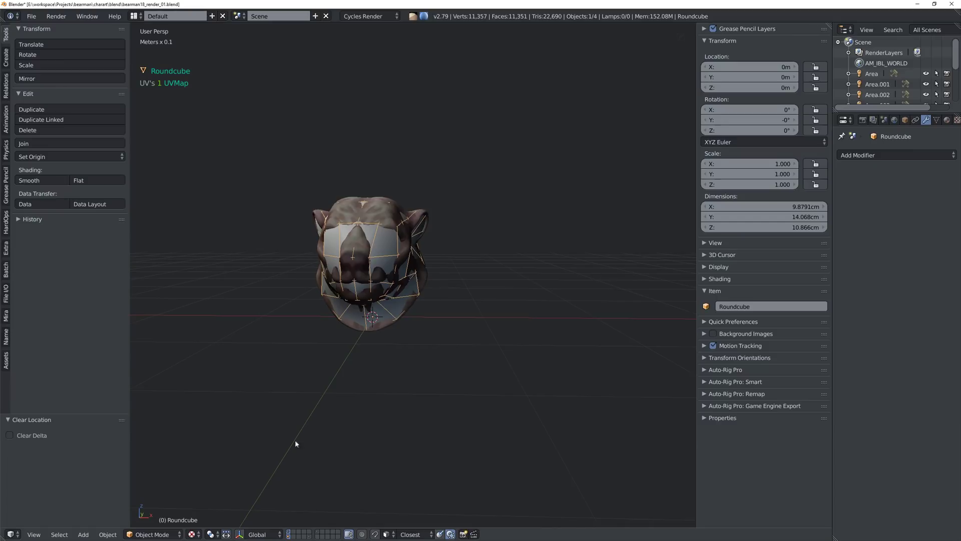
Step: Compare the low-poly and detailed heads by toggling their layers, leaving only the detailed head's layer shown
{"action": "left_click", "coordinate": [291, 535]}
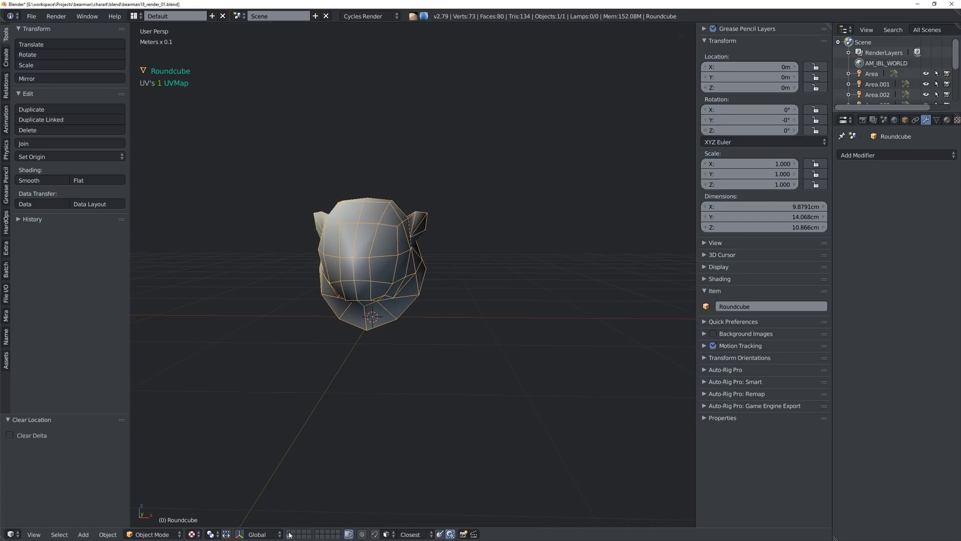
{"action": "left_click", "coordinate": [290, 531]}
{"action": "left_click", "coordinate": [289, 537]}
{"action": "middle_click_drag", "start_coordinate": [354, 281], "coordinate": [373, 284]}
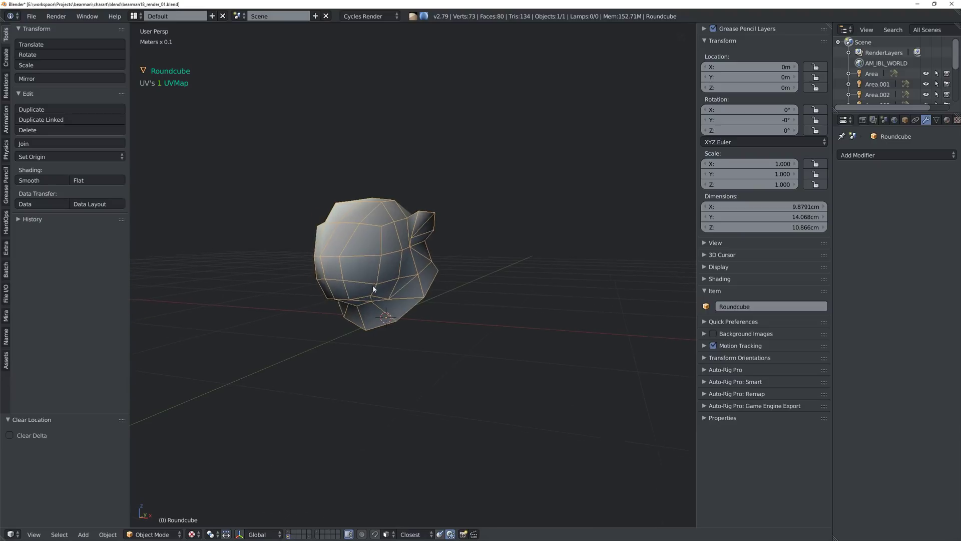
{"action": "left_click", "coordinate": [290, 531], "text": "shift"}
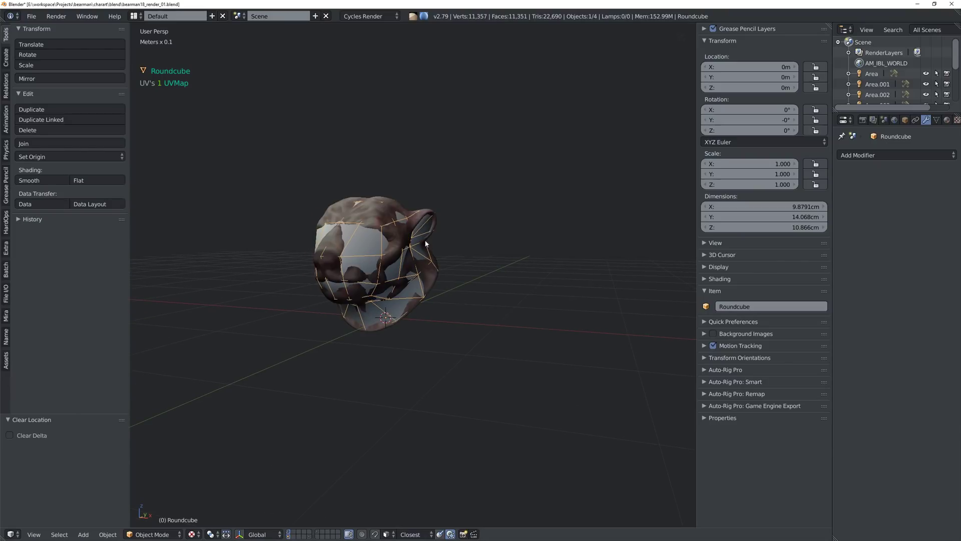
{"action": "middle_click_drag", "start_coordinate": [426, 244], "coordinate": [389, 255]}
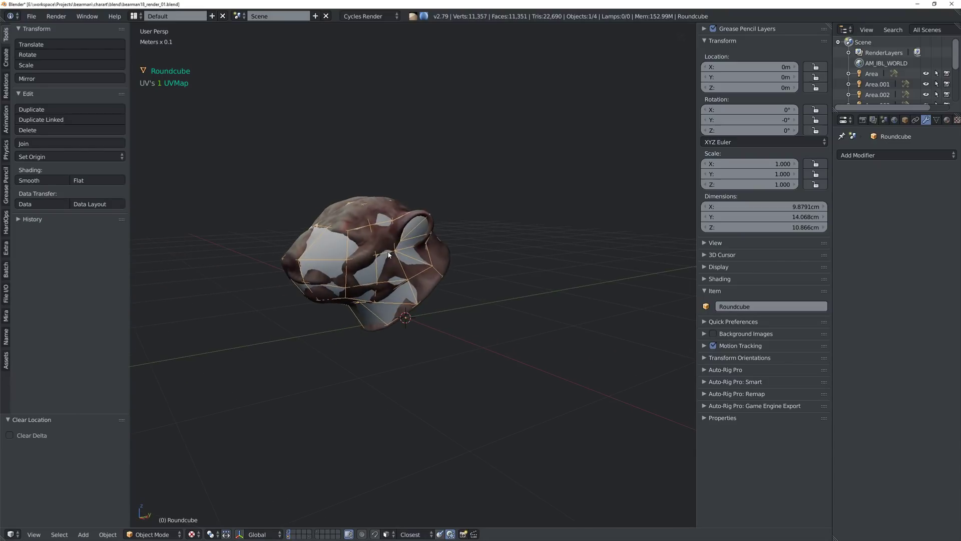
{"action": "left_click", "coordinate": [290, 532], "text": "shift"}
Step: Add an area lamp at the origin and enlarge its size to about 40.4 cm
{"action": "middle_click_drag", "start_coordinate": [331, 360], "coordinate": [464, 298]}
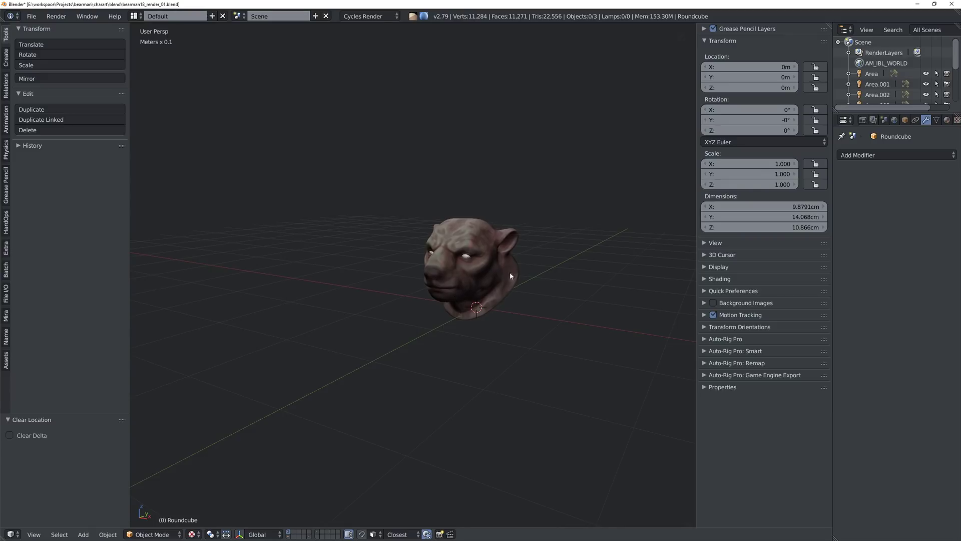
{"action": "middle_click_drag", "start_coordinate": [526, 267], "coordinate": [400, 293]}
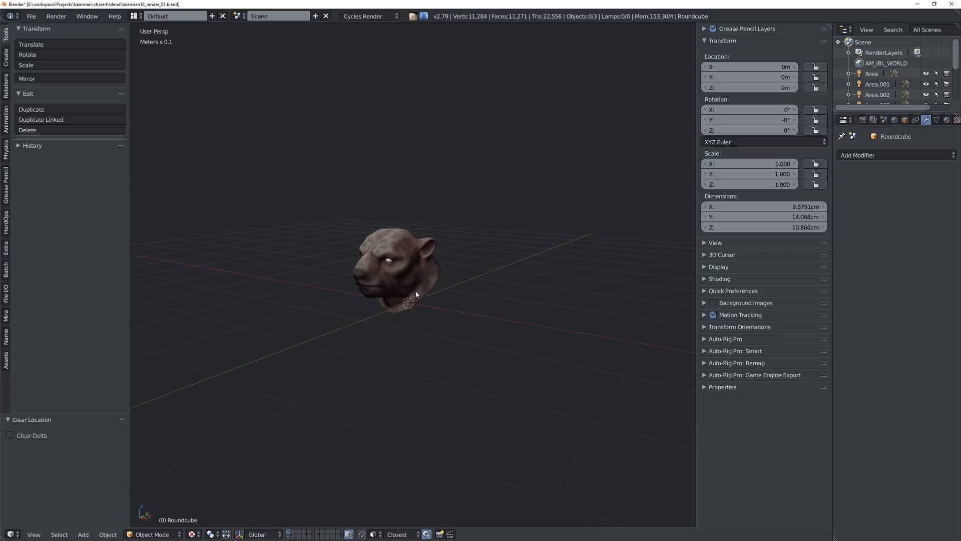
{"action": "key", "text": "shift+a"}
{"action": "mouse_move", "coordinate": [409, 414]}
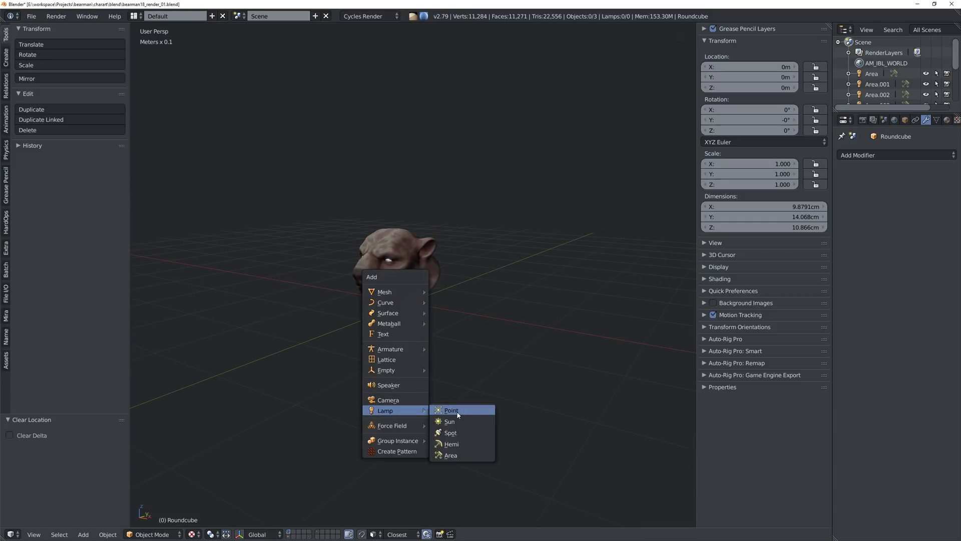
{"action": "left_click", "coordinate": [464, 453]}
{"action": "middle_click_drag", "start_coordinate": [435, 383], "coordinate": [416, 340]}
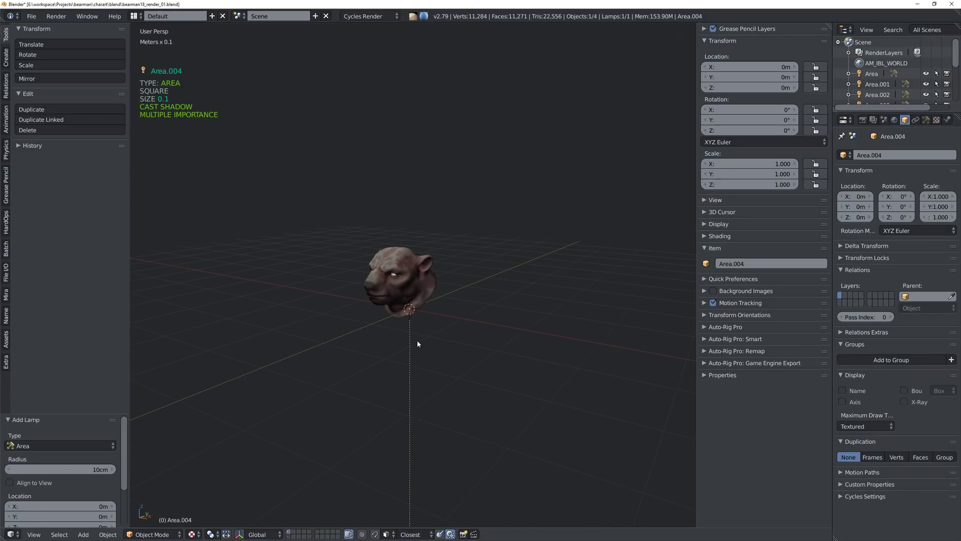
{"action": "left_click", "coordinate": [925, 120]}
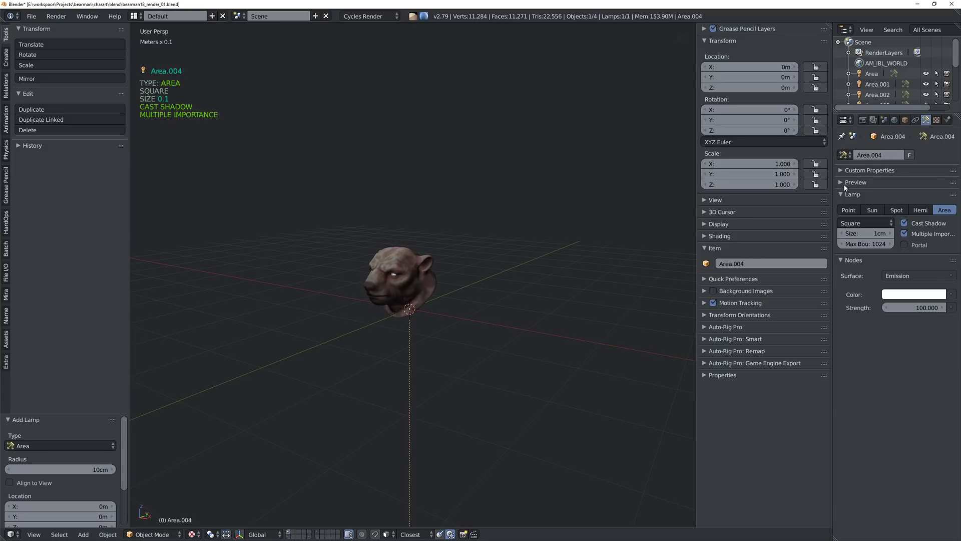
{"action": "left_click_drag", "start_coordinate": [866, 233], "coordinate": [926, 233]}
Step: Raise the area lamp along the Z axis to about 34.9 cm, directly above the bear head
{"action": "key", "text": "g"}
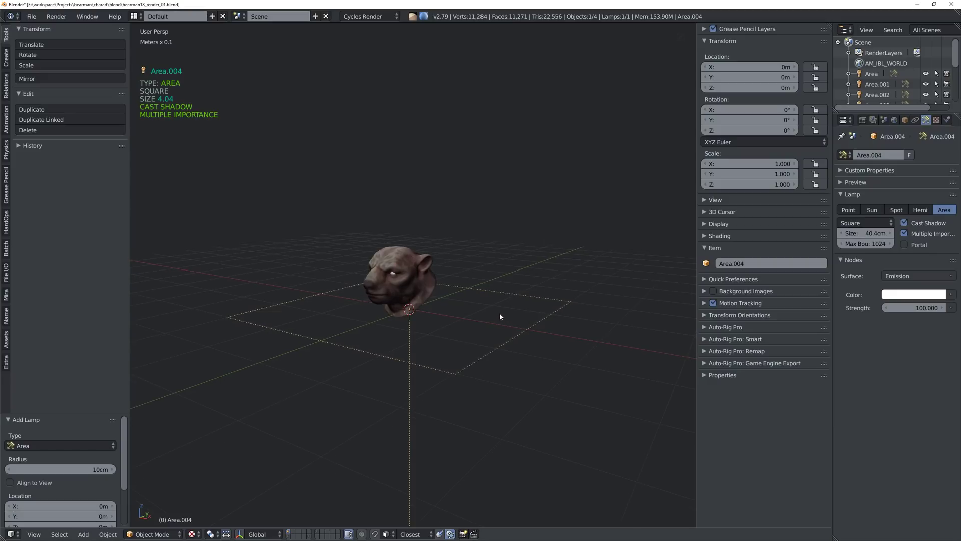
{"action": "key", "text": "z"}
{"action": "left_click", "coordinate": [504, 96]}
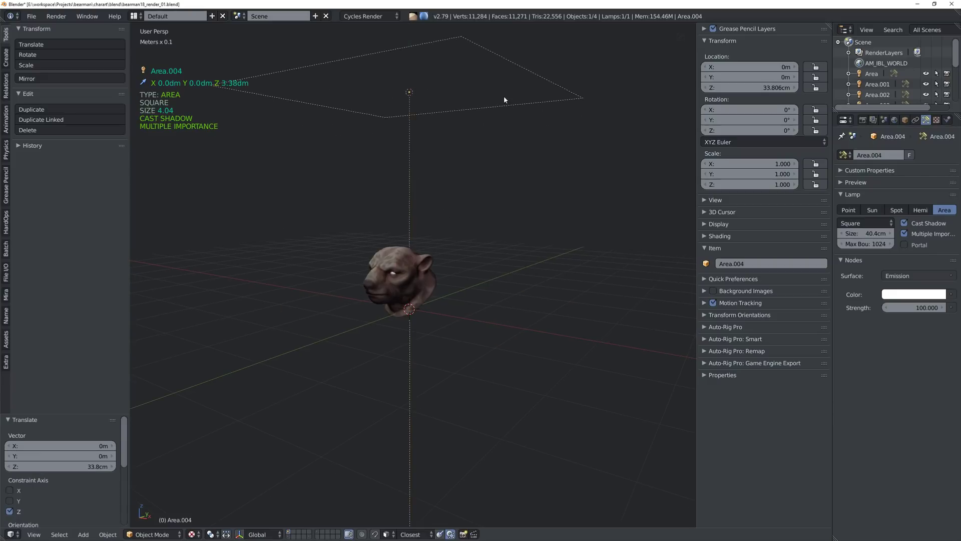
{"action": "mouse_move", "coordinate": [503, 95]}
{"action": "middle_mouse_down"}
{"action": "mouse_move", "coordinate": [566, 152]}
{"action": "mouse_move", "coordinate": [473, 176]}
{"action": "mouse_move", "coordinate": [464, 220]}
{"action": "mouse_move", "coordinate": [516, 202]}
{"action": "mouse_move", "coordinate": [492, 206]}
{"action": "middle_mouse_up"}
{"action": "key", "text": "g"}
{"action": "key", "text": "z"}
{"action": "left_click", "coordinate": [555, 155]}
Step: Define a render border around the bear head and switch the viewport to Rendered shading to preview the lighting
{"action": "scroll", "coordinate": [555, 158], "scroll_direction": "up", "scroll_amount": 2}
{"action": "key", "text": "ctrl+b"}
{"action": "left_click_drag", "start_coordinate": [319, 138], "coordinate": [542, 295]}
{"action": "key", "text": "z"}
{"action": "left_click", "coordinate": [607, 235]}
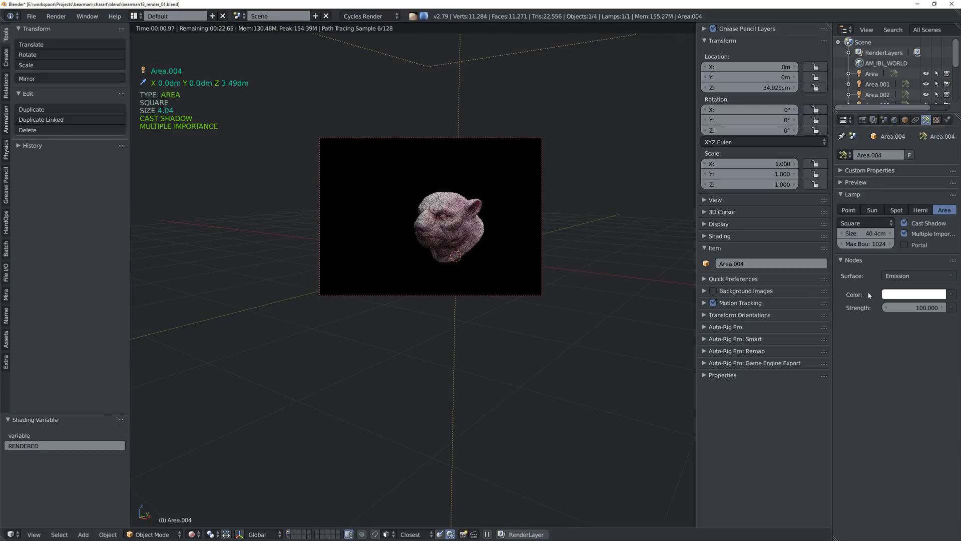
Step: Try an area lamp strength of 500 and view the rendered head from a slightly different angle
{"action": "left_click", "coordinate": [919, 308]}
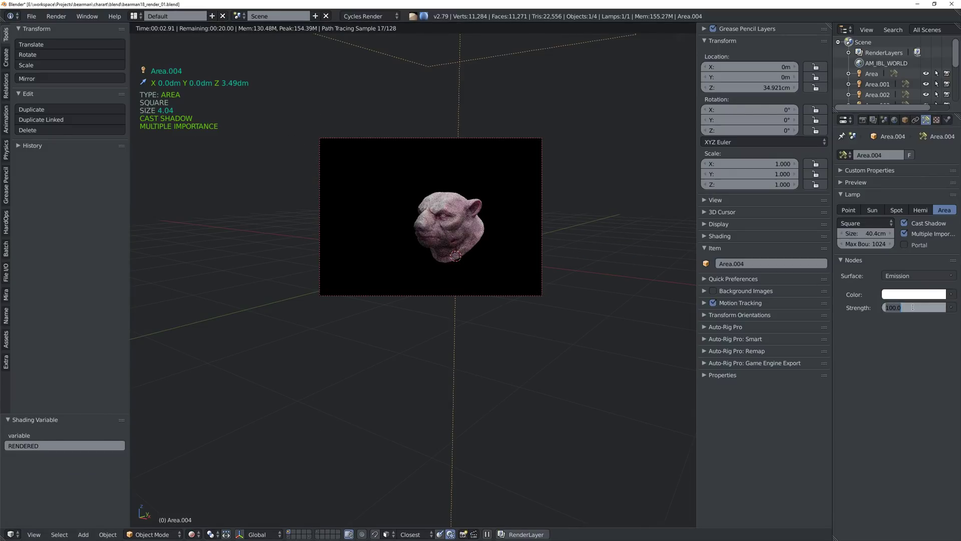
{"action": "type", "text": "500"}
{"action": "key", "text": "Return"}
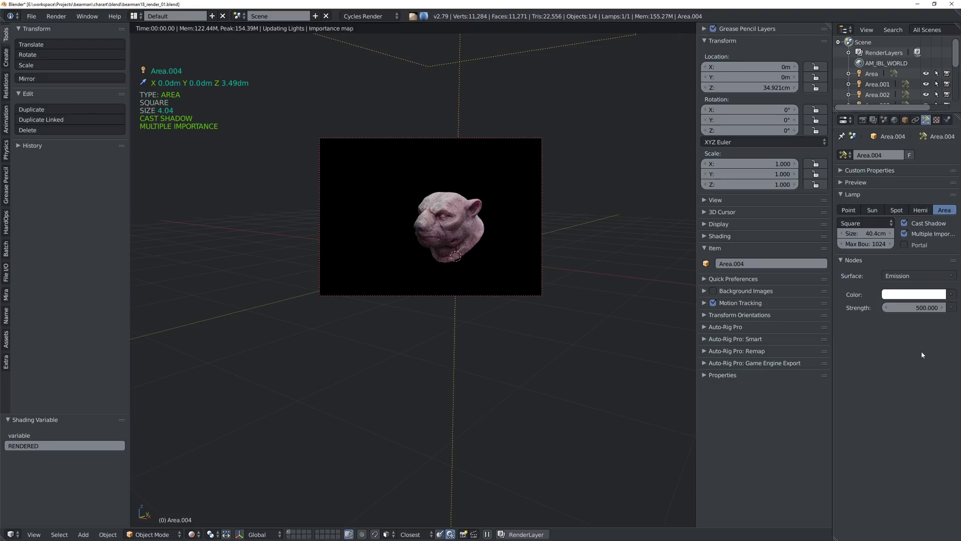
{"action": "middle_click_drag", "start_coordinate": [425, 215], "coordinate": [491, 273]}
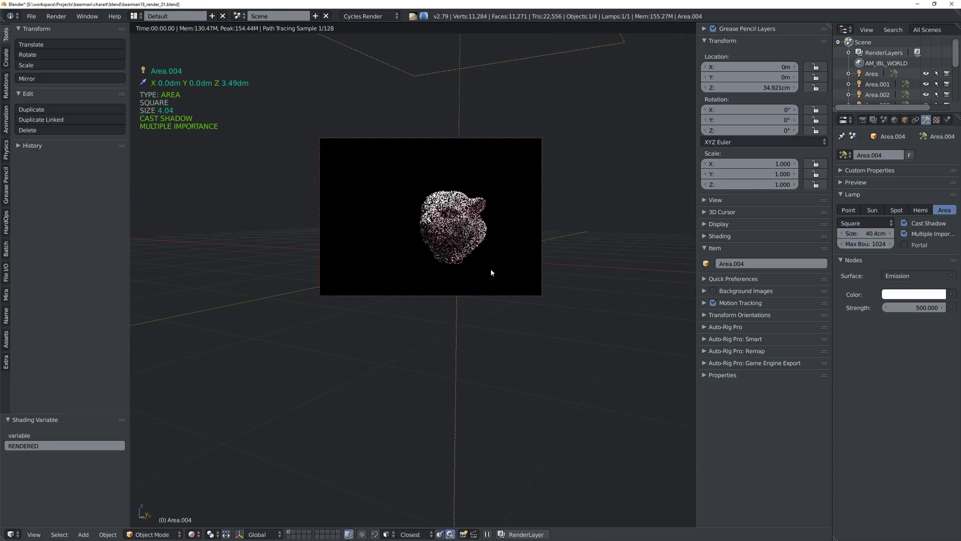
Step: Set the area lamp's strength to 250 and return the viewport to Solid shading
{"action": "left_click", "coordinate": [920, 305]}
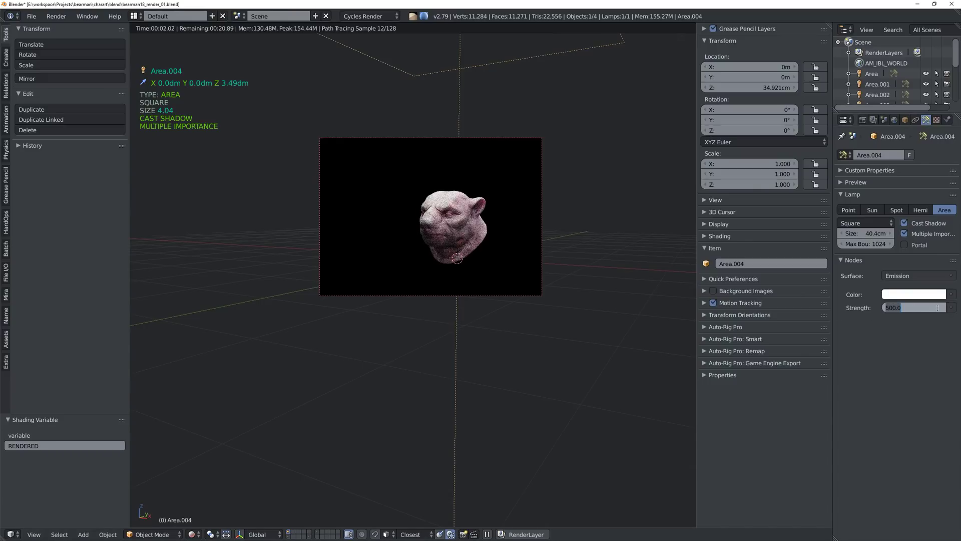
{"action": "type", "text": "250"}
{"action": "key", "text": "Return"}
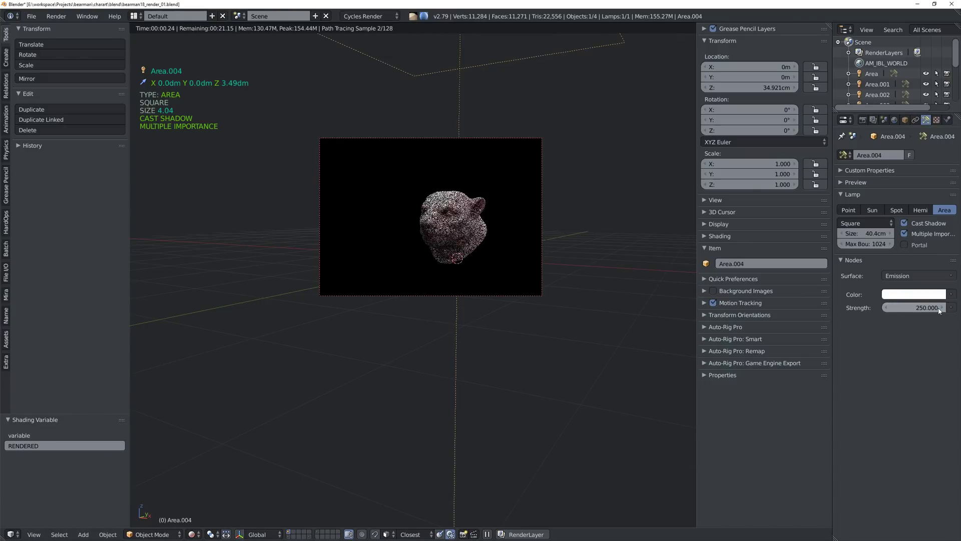
{"action": "key", "text": "z"}
{"action": "left_click", "coordinate": [584, 203]}
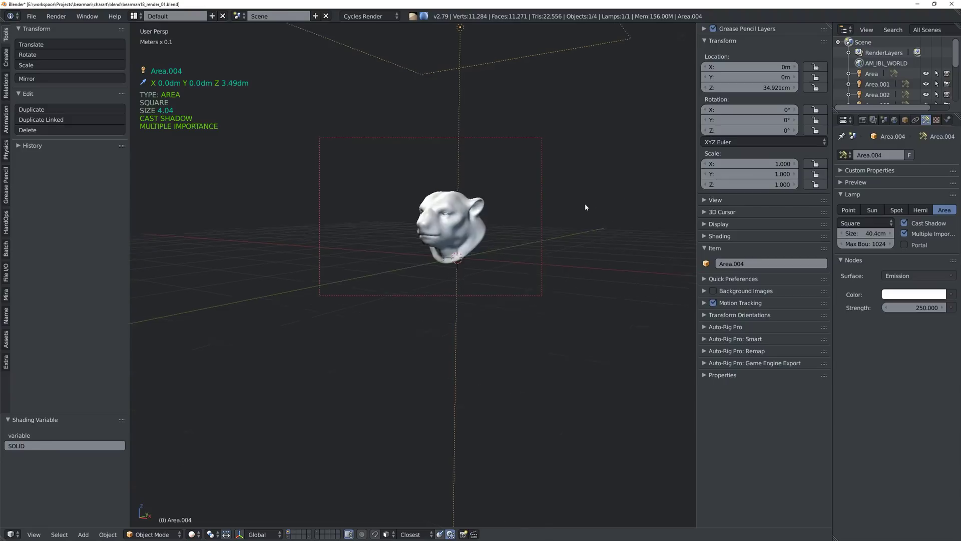
Step: Duplicate the overhead area lamp, rotate the copy to about 60.6° on X and place it in front of the bear's face
{"action": "mouse_move", "coordinate": [585, 203]}
{"action": "middle_mouse_down"}
{"action": "mouse_move", "coordinate": [516, 202]}
{"action": "mouse_move", "coordinate": [523, 190]}
{"action": "middle_mouse_up"}
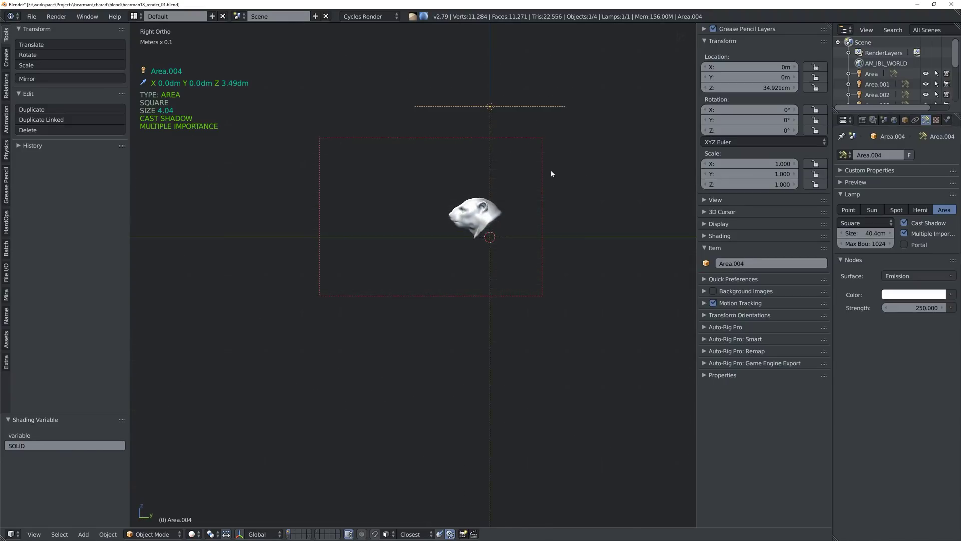
{"action": "key", "text": "KP_3"}
{"action": "key", "text": "shift+d"}
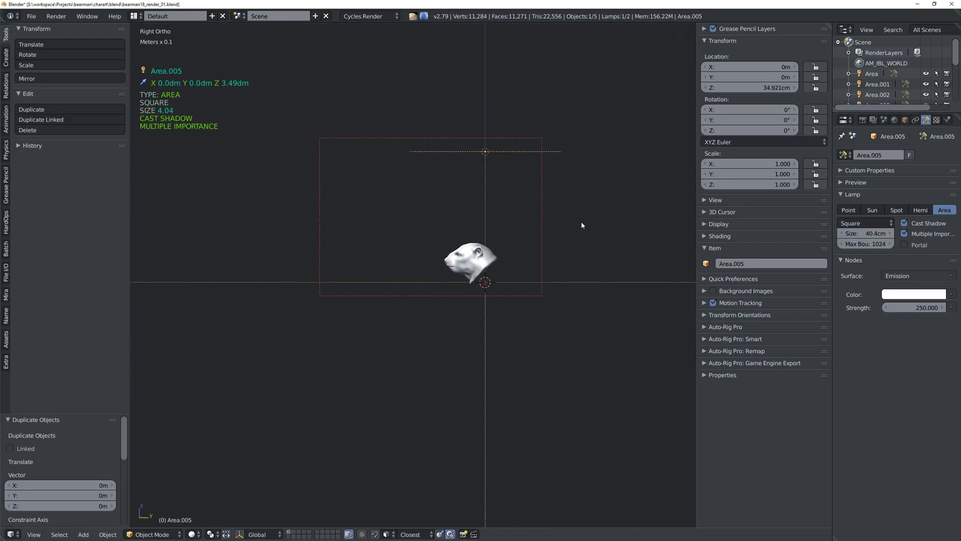
{"action": "left_click", "coordinate": [442, 295]}
{"action": "key", "text": "r"}
{"action": "left_click", "coordinate": [455, 163]}
{"action": "key", "text": "g"}
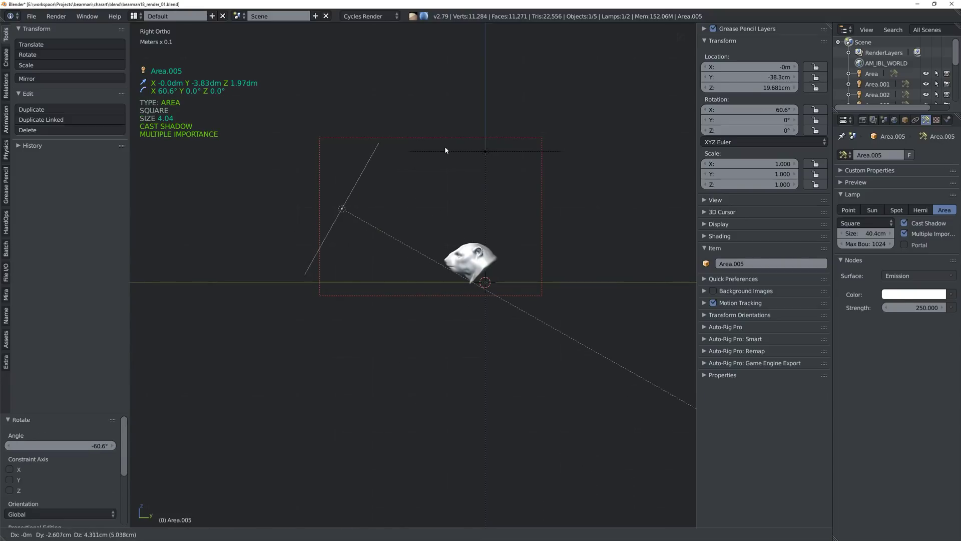
{"action": "left_click", "coordinate": [445, 147]}
Step: Reduce the front area lamp's size to about 26.1 cm and set its strength to 100
{"action": "left_click_drag", "start_coordinate": [873, 233], "coordinate": [851, 233]}
{"action": "middle_click_drag", "start_coordinate": [596, 224], "coordinate": [538, 218], "text": "shift"}
{"action": "left_click", "coordinate": [916, 307]}
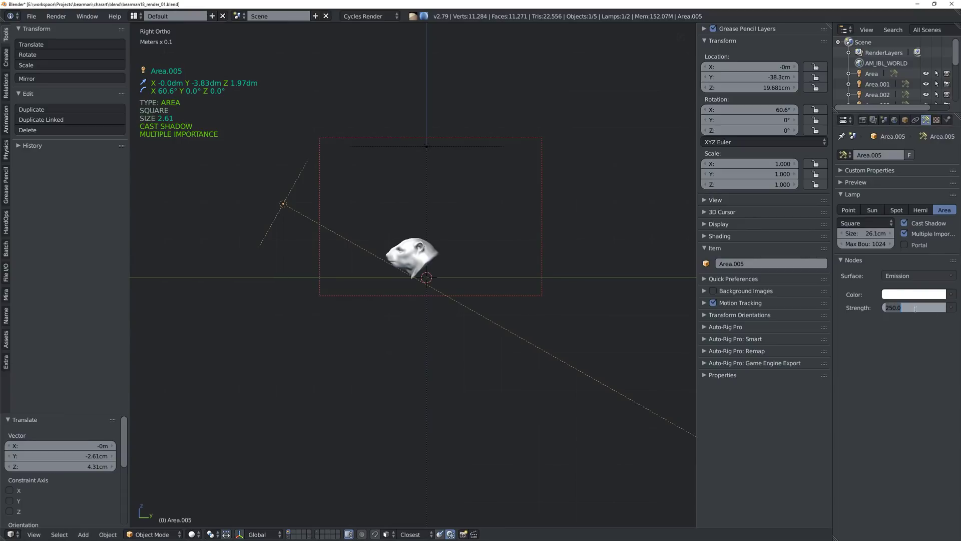
{"action": "type", "text": "100"}
{"action": "key", "text": "Return"}
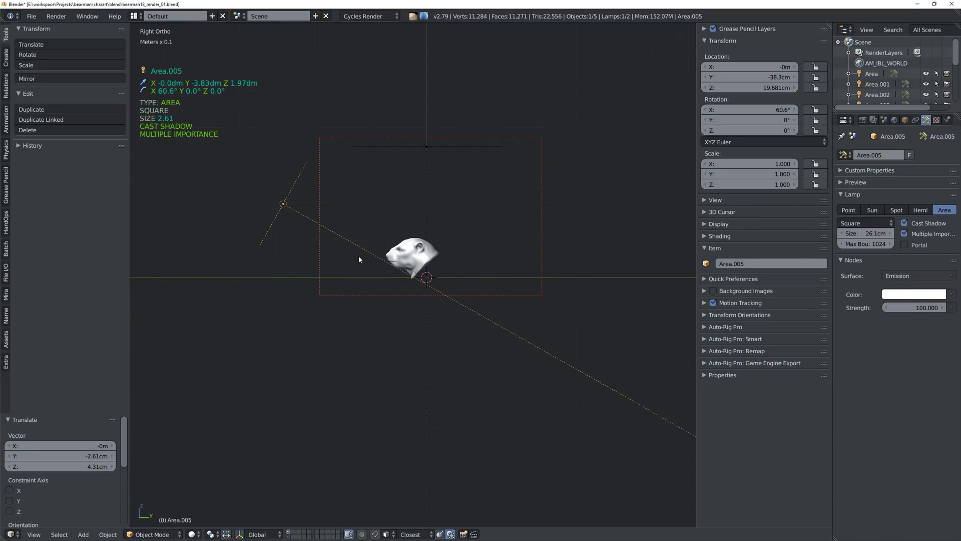
Step: Duplicate the front area lamp behind the head at about Y 36.5 cm, Z 23.1 cm, rotated to about -55.8° on X
{"action": "key", "text": "shift+d"}
{"action": "left_click", "coordinate": [635, 243]}
{"action": "key", "text": "r"}
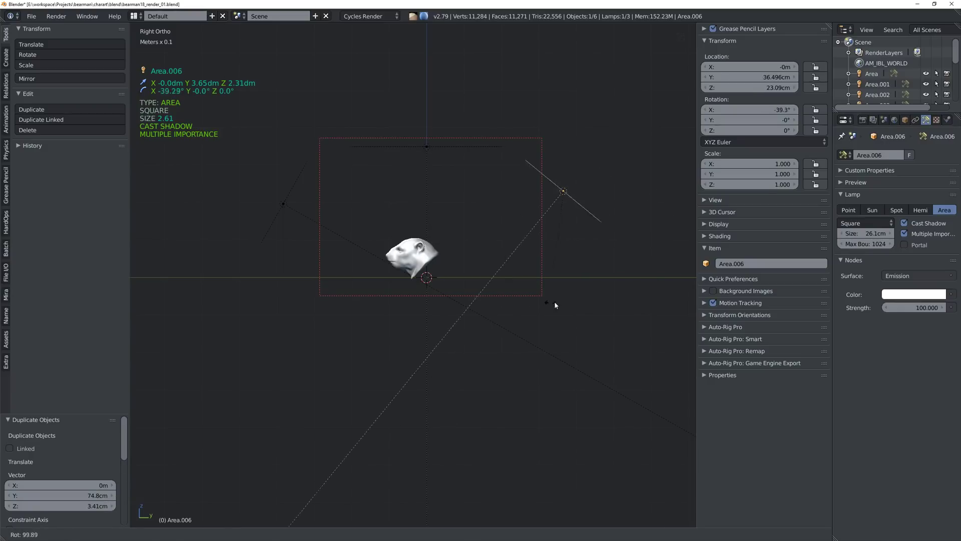
{"action": "left_click", "coordinate": [514, 313]}
{"action": "middle_click_drag", "start_coordinate": [416, 239], "coordinate": [465, 239]}
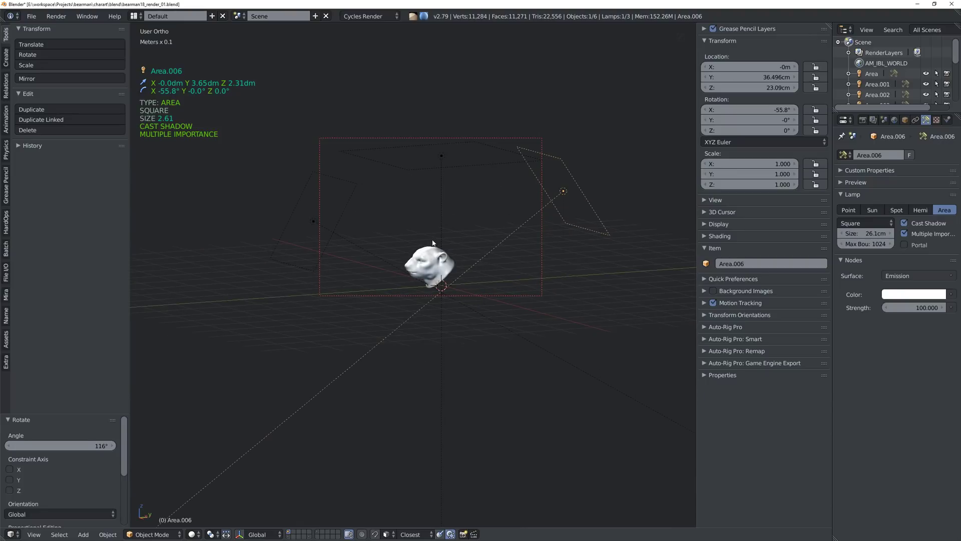
Step: Set the rear area lamp's strength to 75
{"action": "left_click", "coordinate": [917, 308]}
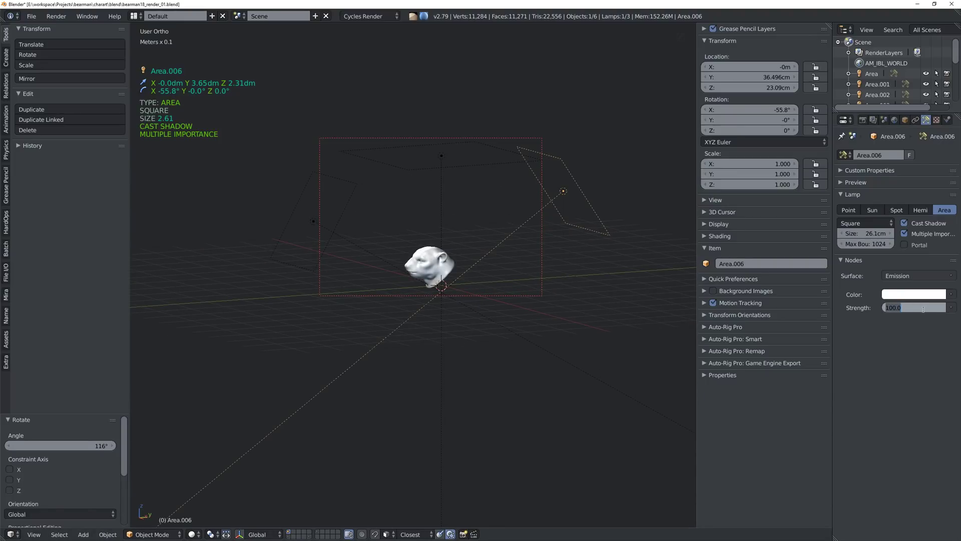
{"action": "type", "text": "8"}
{"action": "type", "text": "75."}
{"action": "key", "text": "Return"}
Step: Select the detailed bear head and preview the three-lamp lighting in Rendered shading before returning to Solid shading
{"action": "middle_click_drag", "start_coordinate": [522, 261], "coordinate": [479, 268]}
{"action": "scroll", "coordinate": [438, 272], "scroll_direction": "up", "scroll_amount": 4}
{"action": "right_click", "coordinate": [415, 259]}
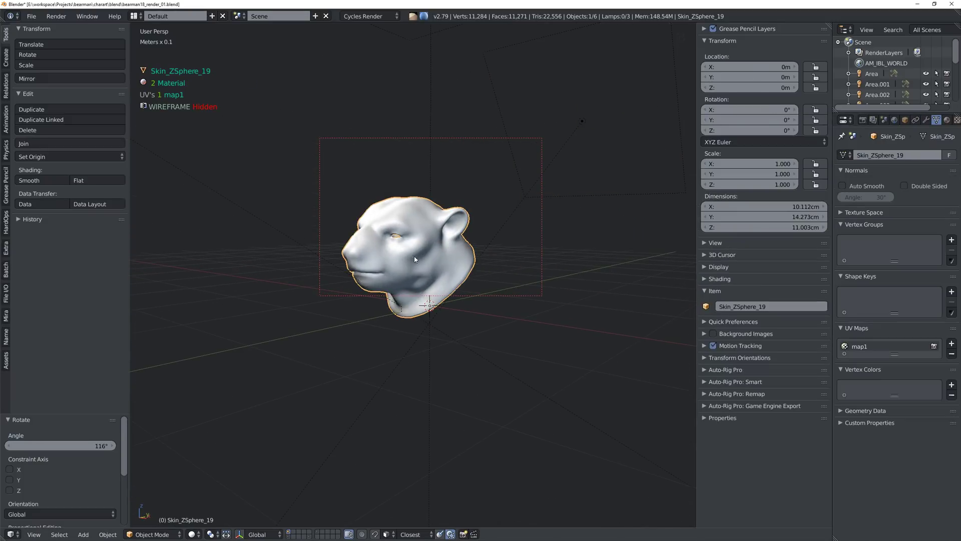
{"action": "scroll", "coordinate": [414, 259], "scroll_direction": "down", "scroll_amount": 2}
{"action": "middle_click_drag", "start_coordinate": [414, 258], "coordinate": [436, 256]}
{"action": "scroll", "coordinate": [435, 255], "scroll_direction": "down", "scroll_amount": 3}
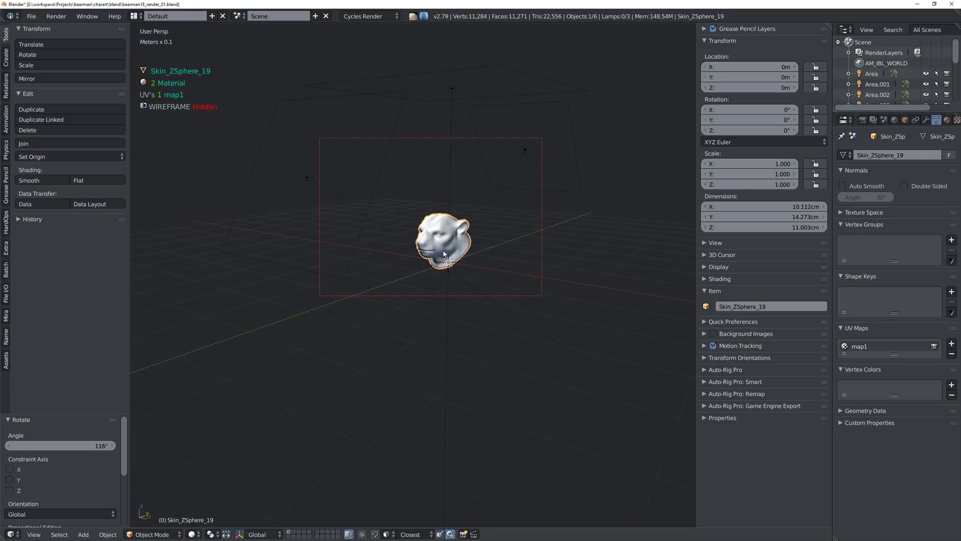
{"action": "key", "text": "z"}
{"action": "left_click", "coordinate": [481, 212]}
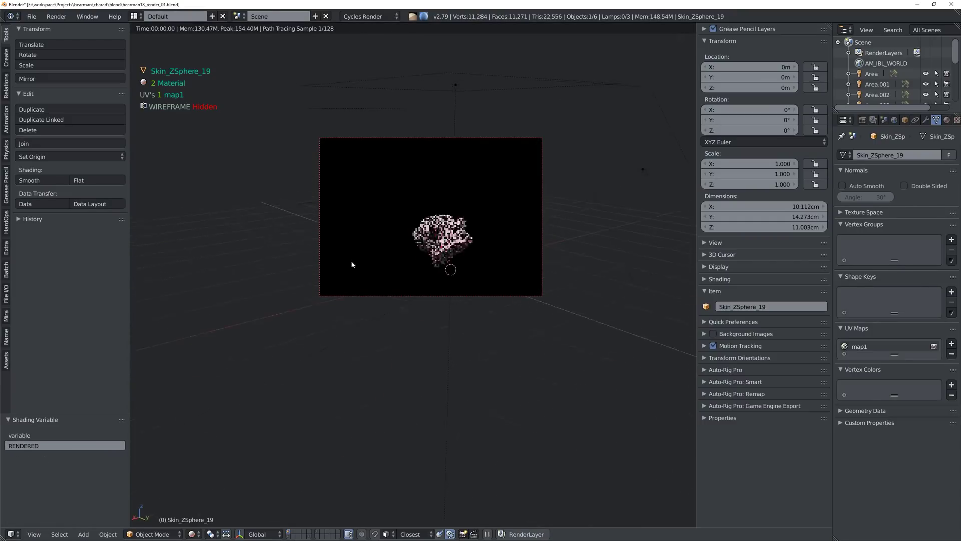
{"action": "mouse_move", "coordinate": [417, 263]}
{"action": "middle_mouse_down"}
{"action": "mouse_move", "coordinate": [475, 241]}
{"action": "mouse_move", "coordinate": [465, 250]}
{"action": "middle_mouse_up"}
{"action": "key", "text": "shift+z"}
Step: Look at the HDRI_haven environments in the asset preview without importing one
{"action": "middle_click_drag", "start_coordinate": [470, 215], "coordinate": [460, 246]}
{"action": "key", "text": "shift+alt+a"}
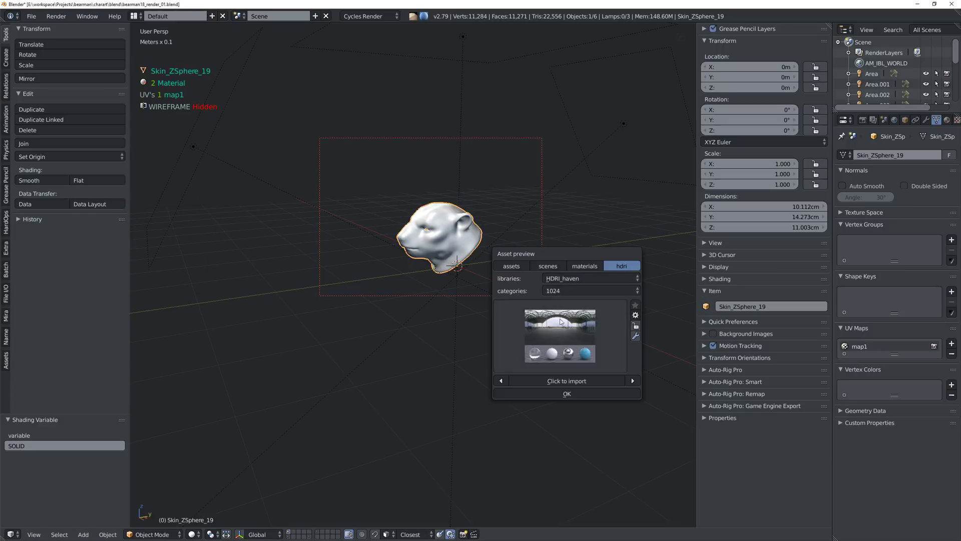
{"action": "left_click", "coordinate": [525, 418]}
Step: Add a mesh plane at the origin and scale it up by about 5.84 as a ground surface
{"action": "middle_click_drag", "start_coordinate": [525, 419], "coordinate": [446, 258]}
{"action": "key", "text": "shift+a"}
{"action": "mouse_move", "coordinate": [446, 258]}
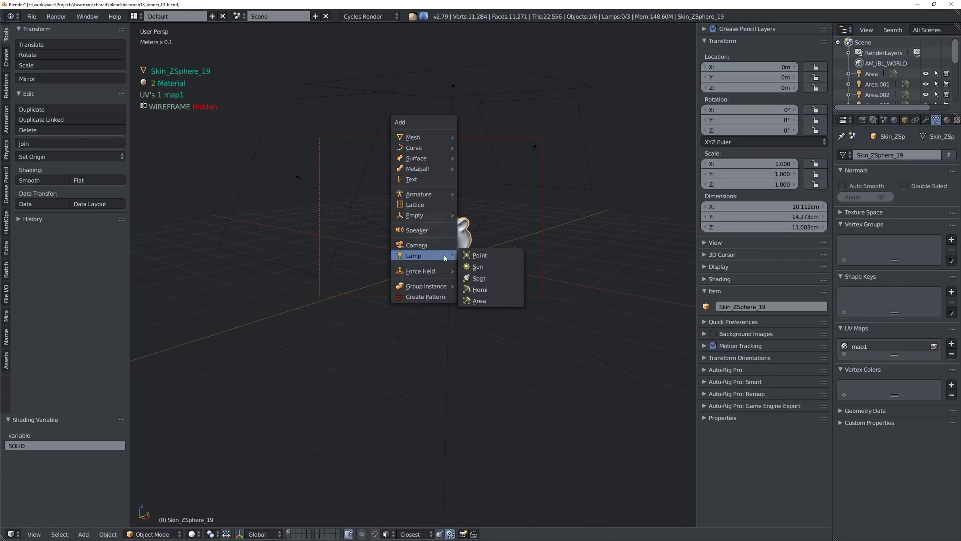
{"action": "mouse_move", "coordinate": [428, 142]}
{"action": "left_click", "coordinate": [486, 151]}
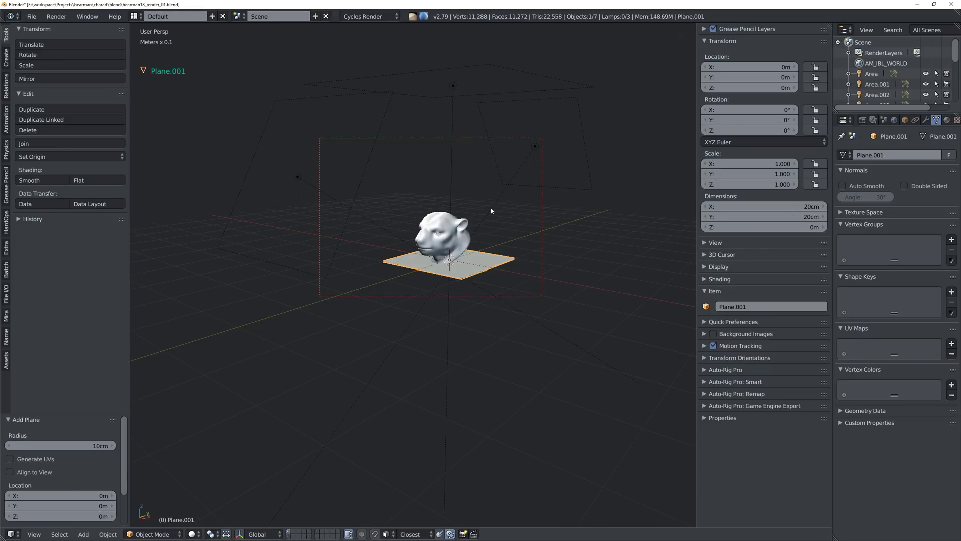
{"action": "key", "text": "s"}
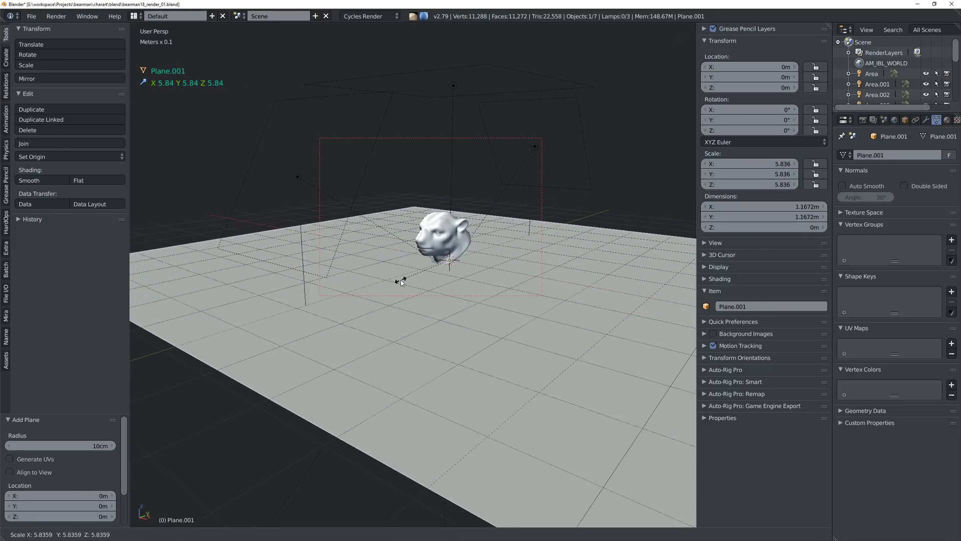
{"action": "left_click", "coordinate": [401, 281]}
Step: Lower the ground plane along the Z axis to about -6.6 cm, below the bear head
{"action": "key", "text": "g"}
{"action": "key", "text": "z"}
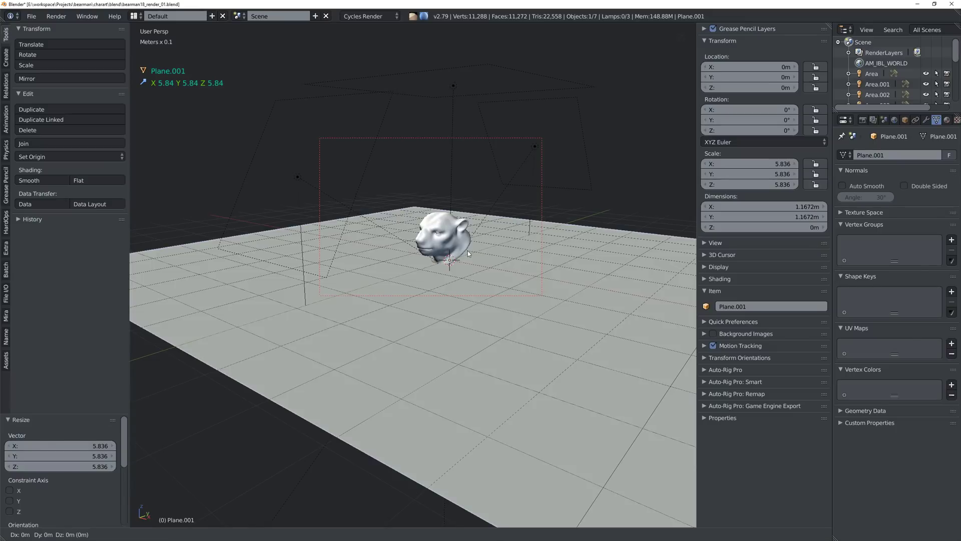
{"action": "left_click", "coordinate": [468, 269]}
{"action": "middle_click_drag", "start_coordinate": [467, 270], "coordinate": [483, 290]}
{"action": "key", "text": "g"}
{"action": "key", "text": "z"}
{"action": "left_click", "coordinate": [458, 256]}
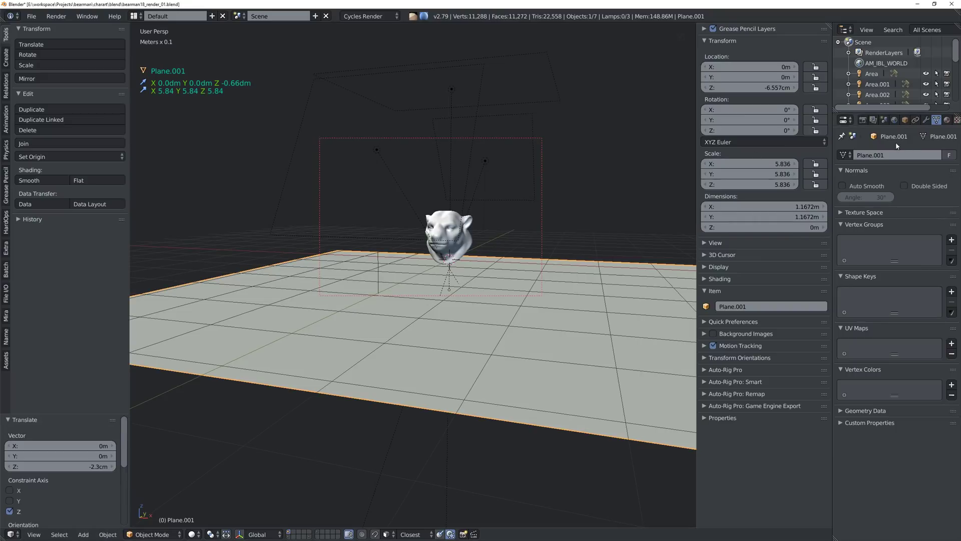
Step: Create a new material on the ground plane and name it ground
{"action": "left_click", "coordinate": [925, 120]}
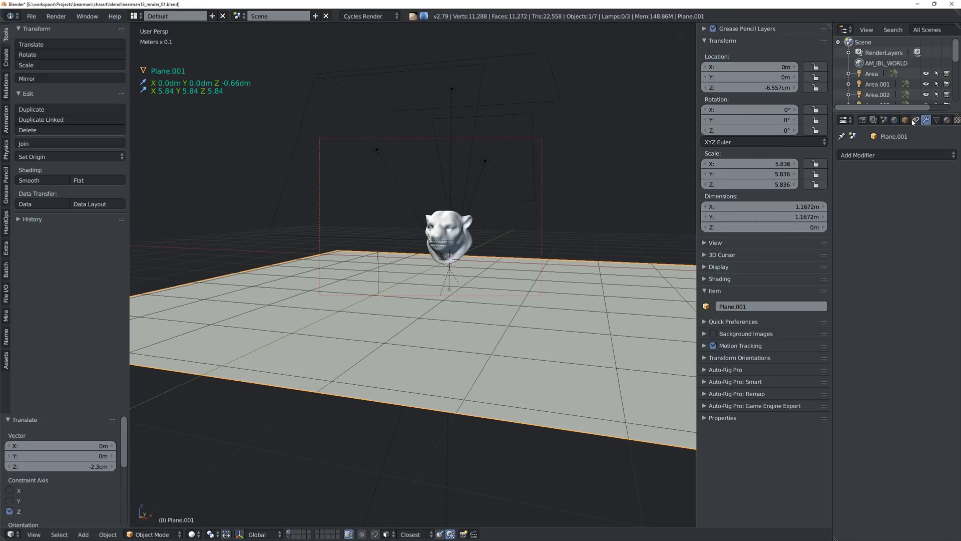
{"action": "left_click", "coordinate": [946, 121]}
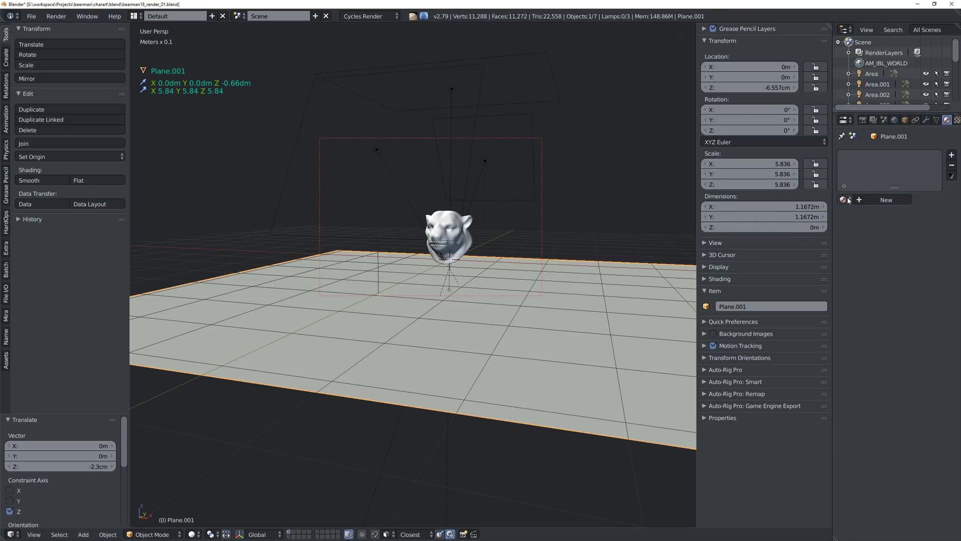
{"action": "left_click", "coordinate": [887, 200]}
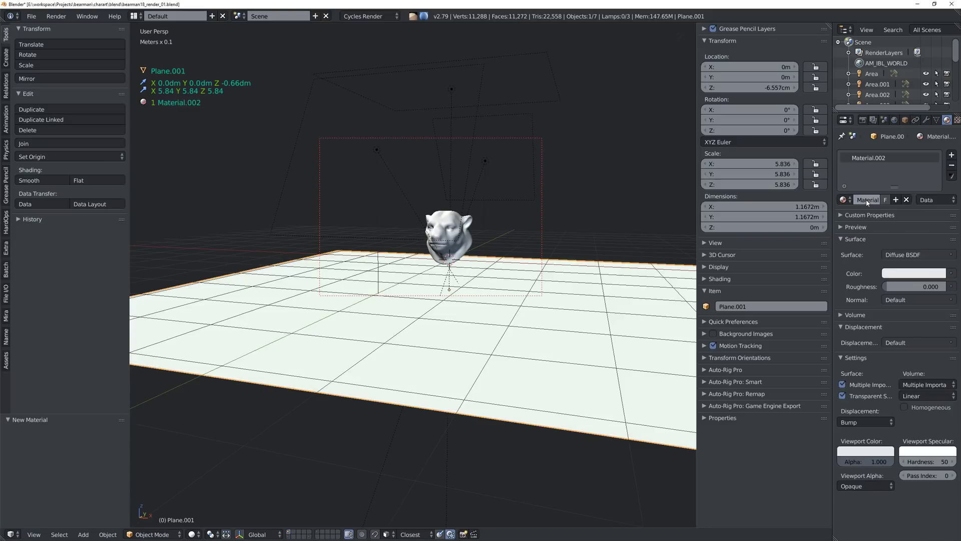
{"action": "double_click", "coordinate": [877, 160]}
{"action": "type", "text": "ground"}
{"action": "key", "text": "Return"}
Step: Darken the ground material's diffuse color to a reddish brown and copy it to the viewport color
{"action": "left_click", "coordinate": [911, 273]}
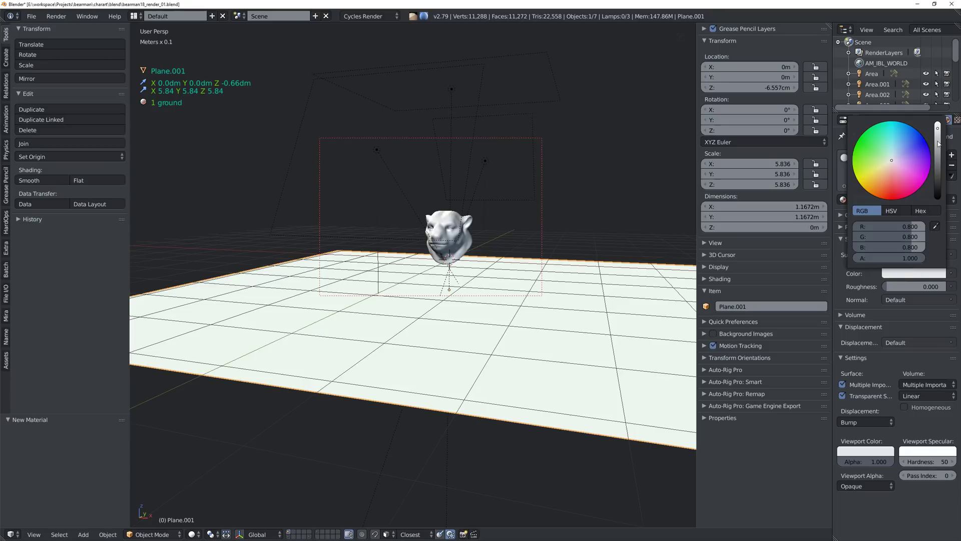
{"action": "mouse_move", "coordinate": [939, 144]}
{"action": "left_mouse_down"}
{"action": "mouse_move", "coordinate": [938, 178]}
{"action": "mouse_move", "coordinate": [893, 170]}
{"action": "left_mouse_up"}
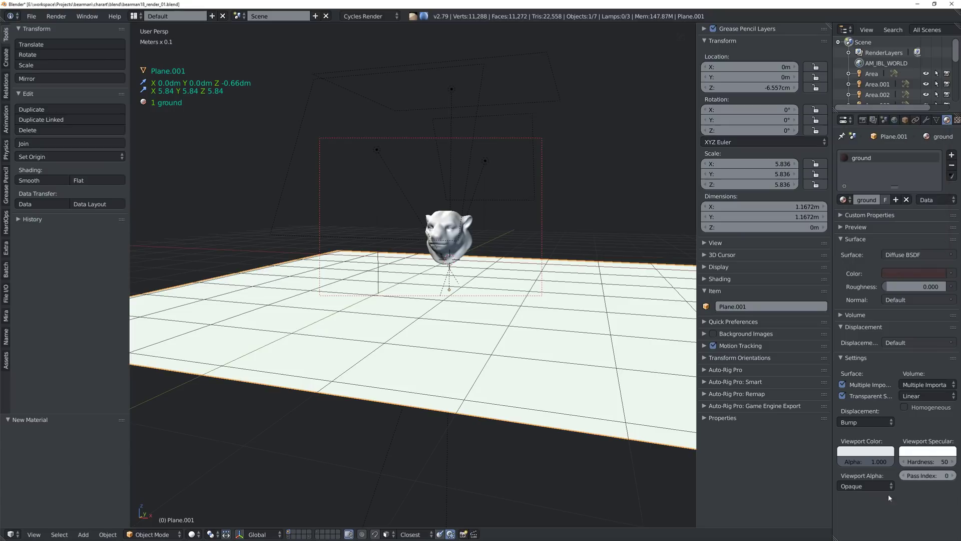
{"action": "left_click_drag", "start_coordinate": [902, 274], "coordinate": [875, 450]}
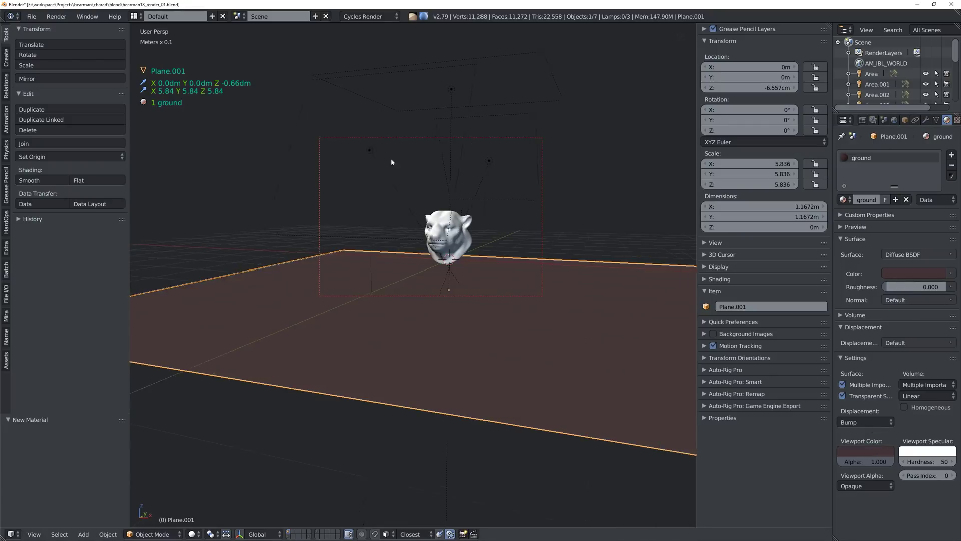
Step: Preview the scene in Rendered shading, shift the ground material's diffuse color to a dark purplish tone, and return to Solid shading
{"action": "middle_click_drag", "start_coordinate": [391, 159], "coordinate": [446, 228]}
{"action": "key", "text": "z"}
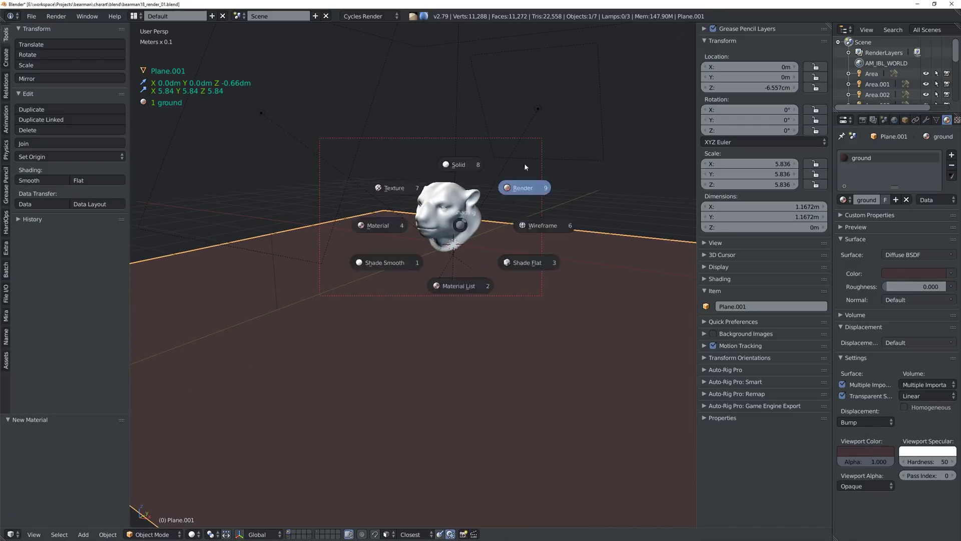
{"action": "left_click", "coordinate": [521, 188]}
{"action": "middle_click_drag", "start_coordinate": [449, 268], "coordinate": [488, 260]}
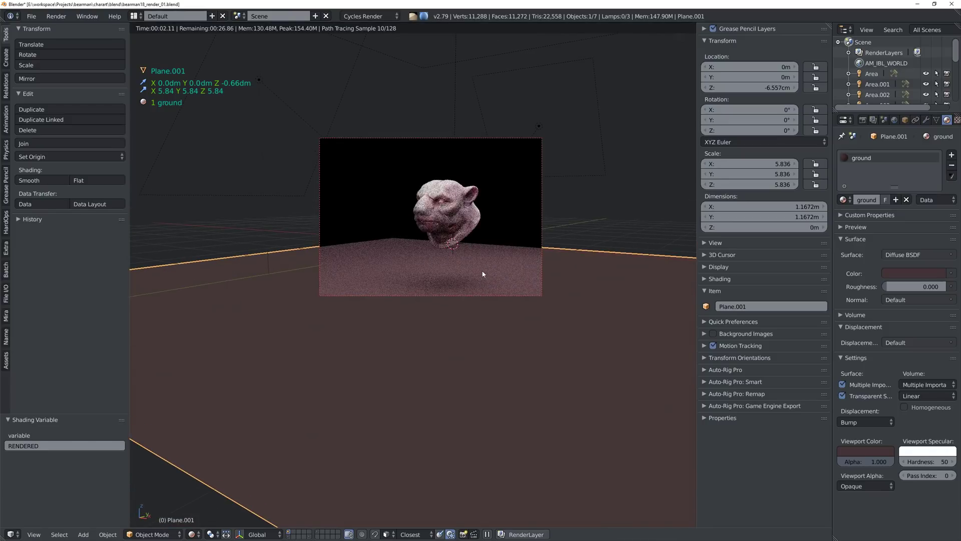
{"action": "left_click", "coordinate": [922, 273]}
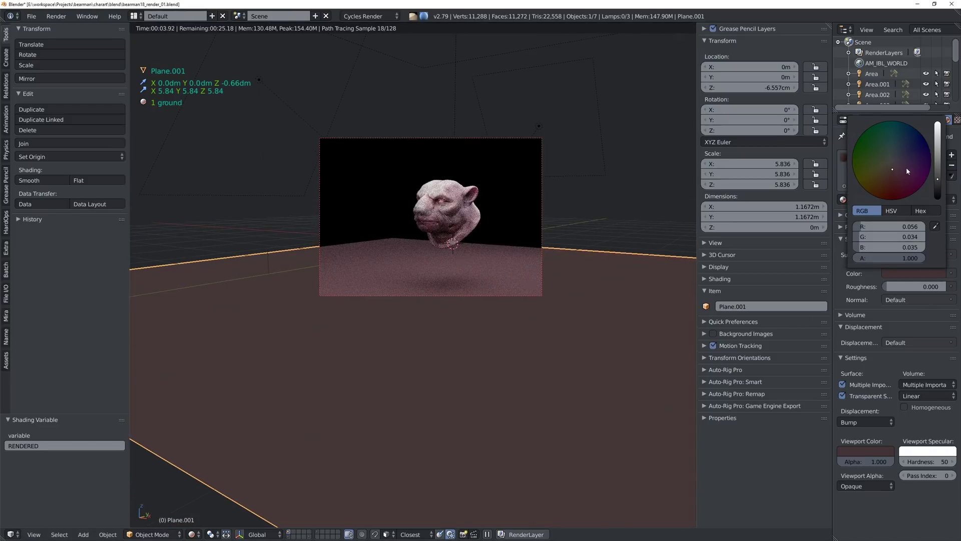
{"action": "left_click", "coordinate": [896, 166]}
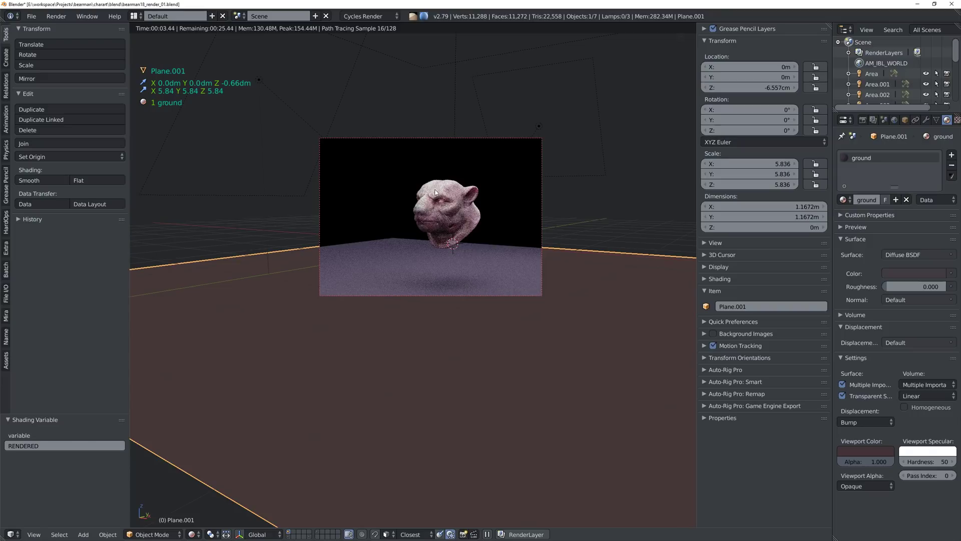
{"action": "key", "text": "shift+z"}
Step: Clear the render border around the bear head
{"action": "mouse_move", "coordinate": [443, 223]}
{"action": "middle_mouse_down"}
{"action": "mouse_move", "coordinate": [454, 149]}
{"action": "mouse_move", "coordinate": [437, 194]}
{"action": "mouse_move", "coordinate": [386, 170]}
{"action": "mouse_move", "coordinate": [456, 187]}
{"action": "mouse_move", "coordinate": [449, 208]}
{"action": "middle_mouse_up"}
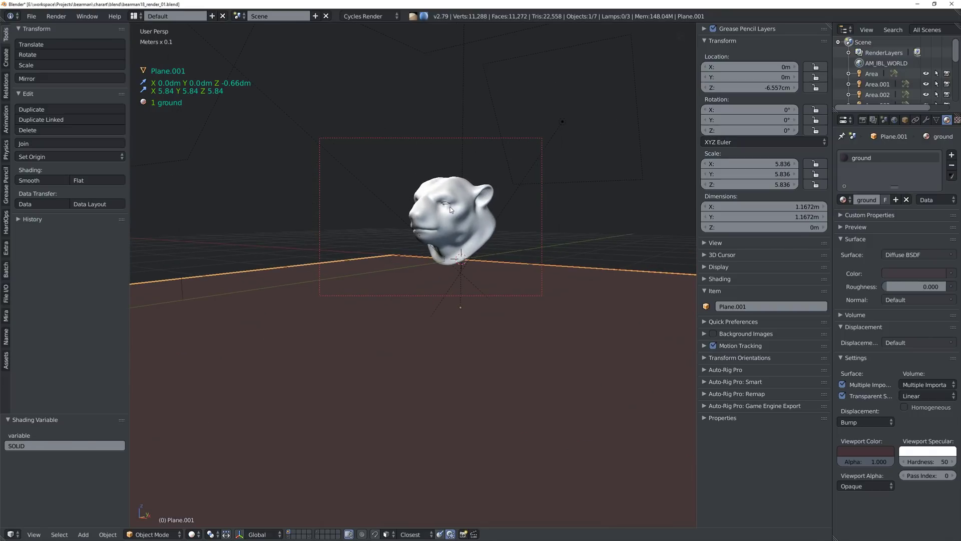
{"action": "key", "text": "ctrl+alt+b"}
{"action": "middle_click_drag", "start_coordinate": [458, 206], "coordinate": [445, 225]}
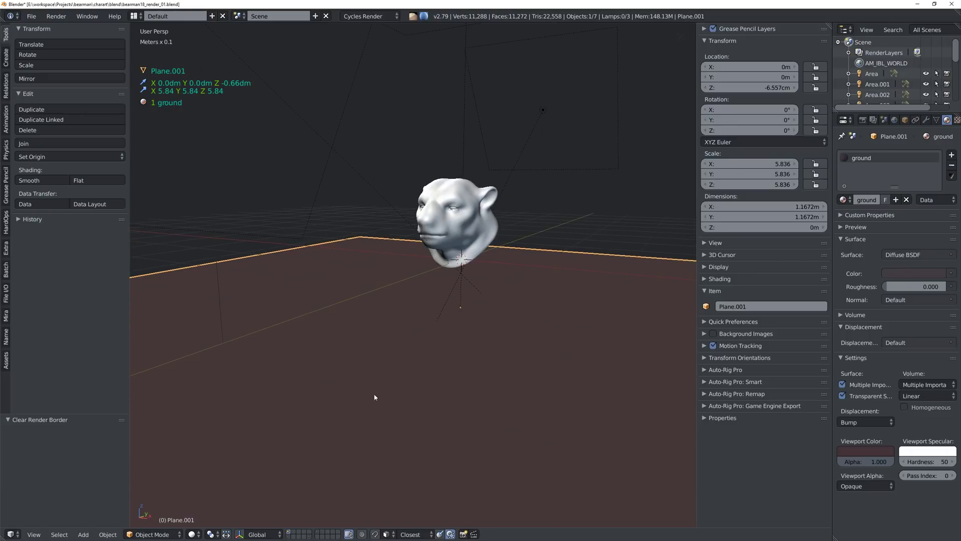
Step: Unhide the low-poly base mesh overlapping the detailed bear head and select it
{"action": "middle_click_drag", "start_coordinate": [511, 176], "coordinate": [441, 201]}
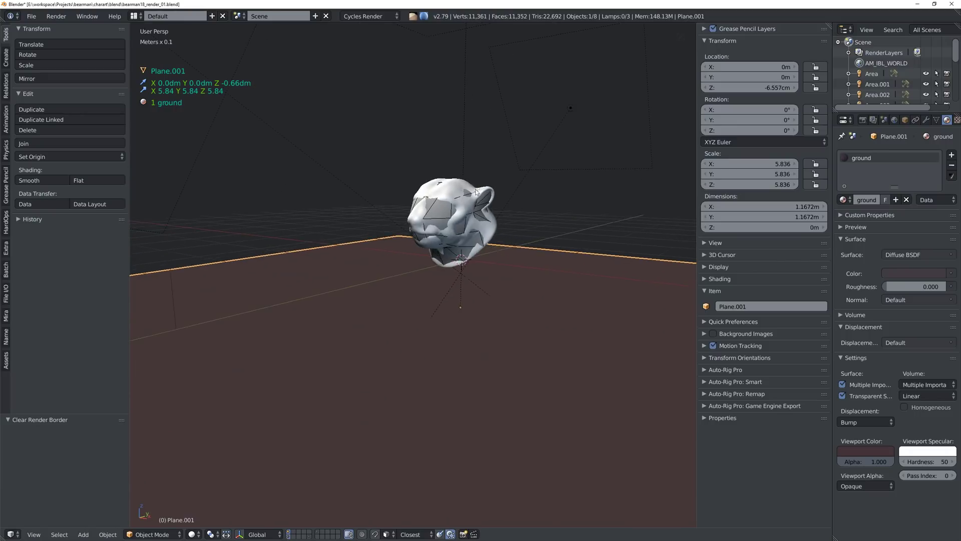
{"action": "key", "text": "alt+h"}
{"action": "scroll", "coordinate": [387, 224], "scroll_direction": "up", "scroll_amount": 3}
{"action": "right_click", "coordinate": [388, 224]}
{"action": "mouse_move", "coordinate": [386, 227]}
{"action": "middle_mouse_down"}
{"action": "mouse_move", "coordinate": [351, 228]}
{"action": "mouse_move", "coordinate": [461, 221]}
{"action": "mouse_move", "coordinate": [389, 230]}
{"action": "middle_mouse_up"}
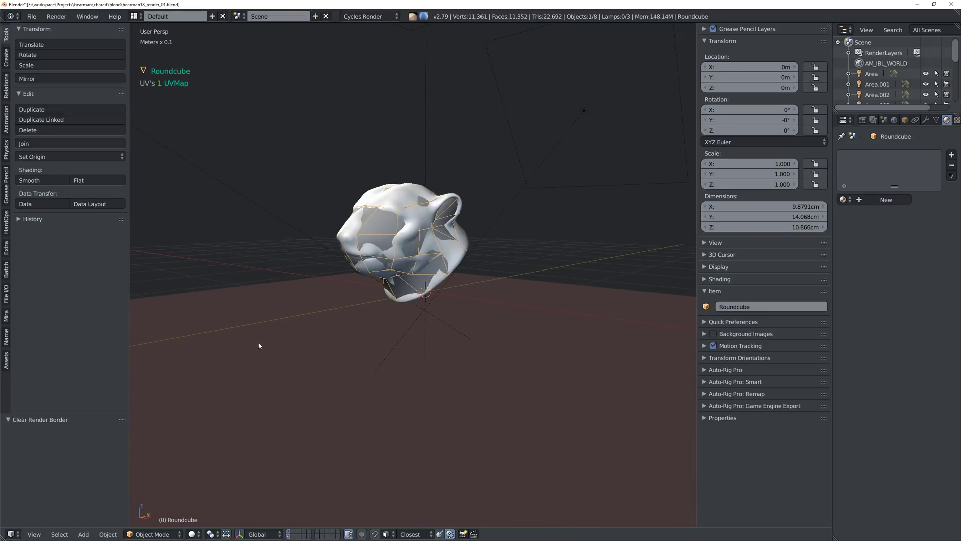
Step: Split the 3D viewport vertically and switch the new area to the UV/Image Editor
{"action": "left_click_drag", "start_coordinate": [2, 539], "coordinate": [347, 475]}
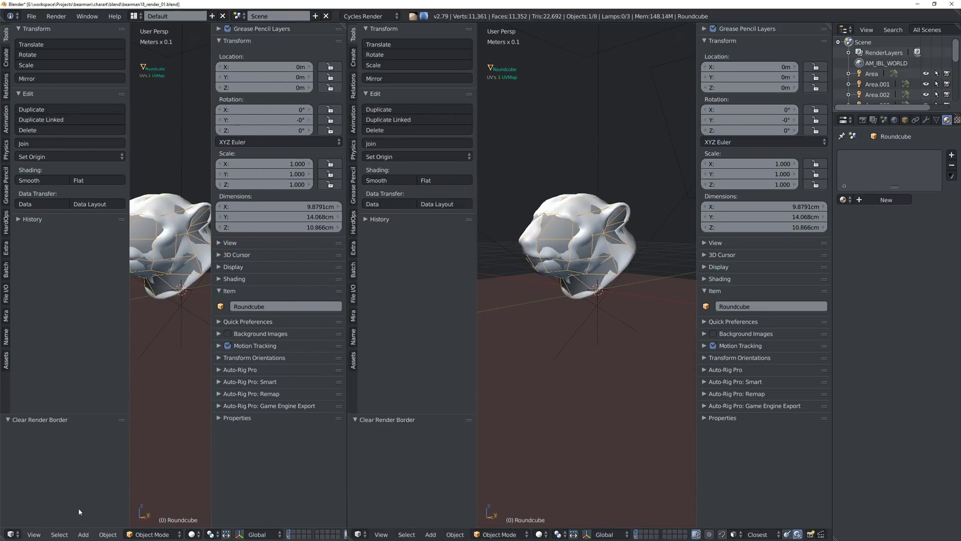
{"action": "left_click", "coordinate": [18, 534]}
{"action": "left_click", "coordinate": [46, 455]}
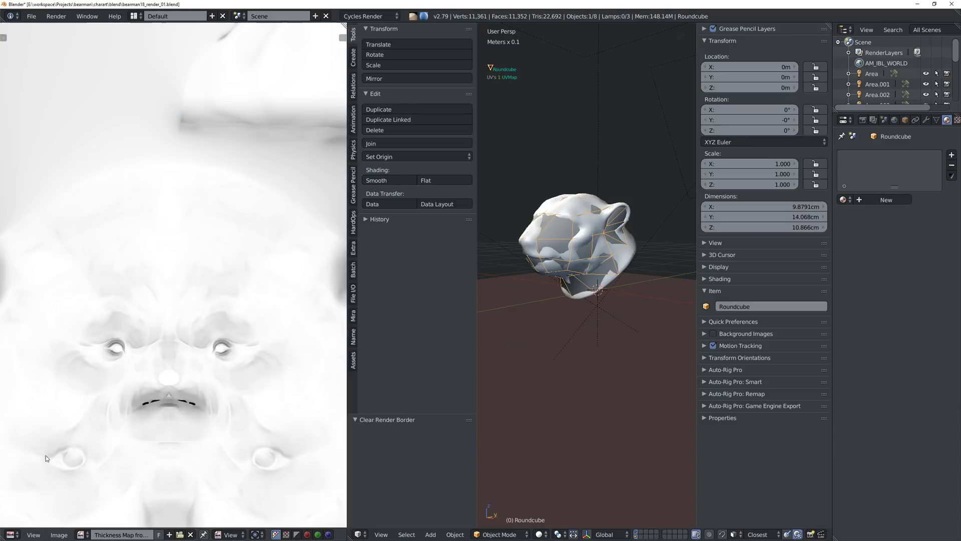
Step: Replace the thickness map shown in the image editor with the Untitled image
{"action": "scroll", "coordinate": [203, 320], "scroll_direction": "down", "scroll_amount": 3}
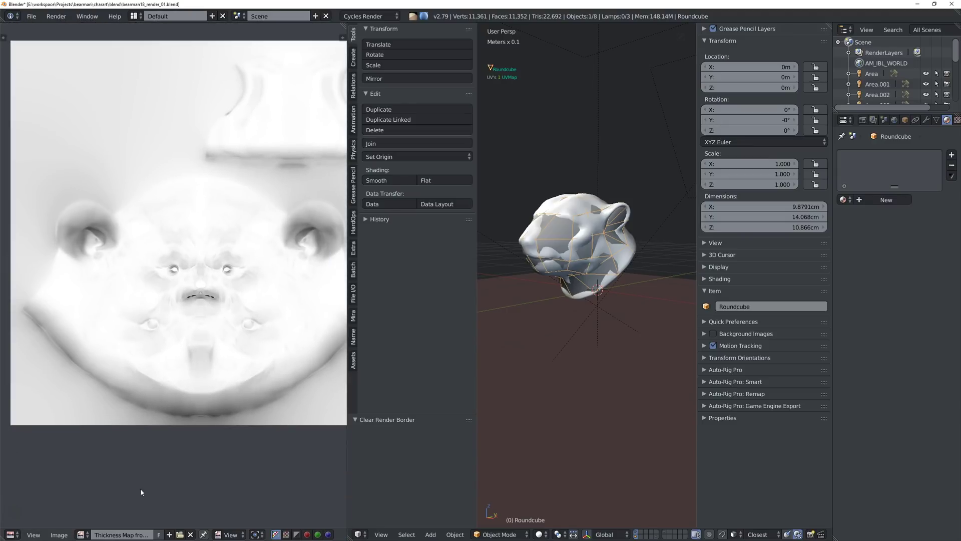
{"action": "left_click", "coordinate": [90, 536]}
{"action": "left_click", "coordinate": [125, 495]}
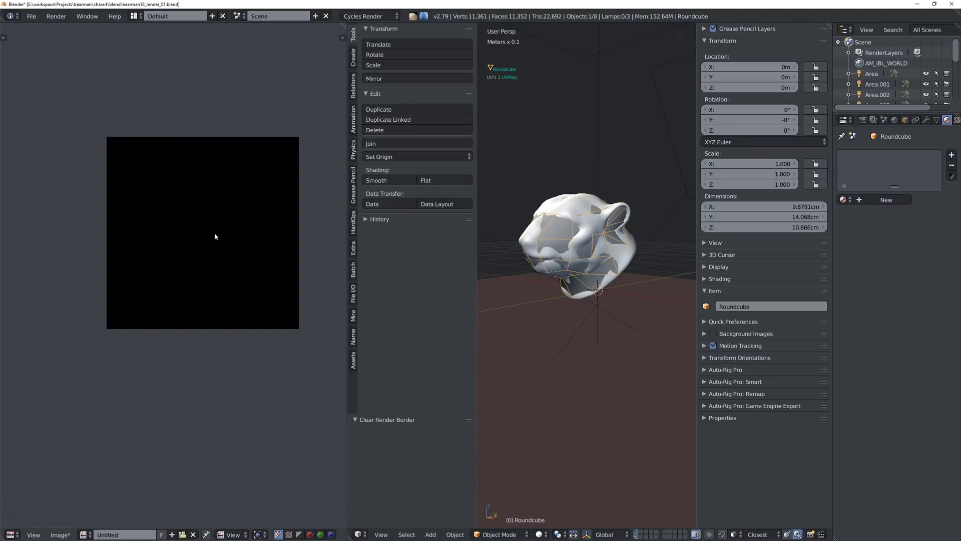
Step: Widen the 3D view and put the low-poly head mesh into face editing so its UV layout shows over the image
{"action": "key", "text": "Tab"}
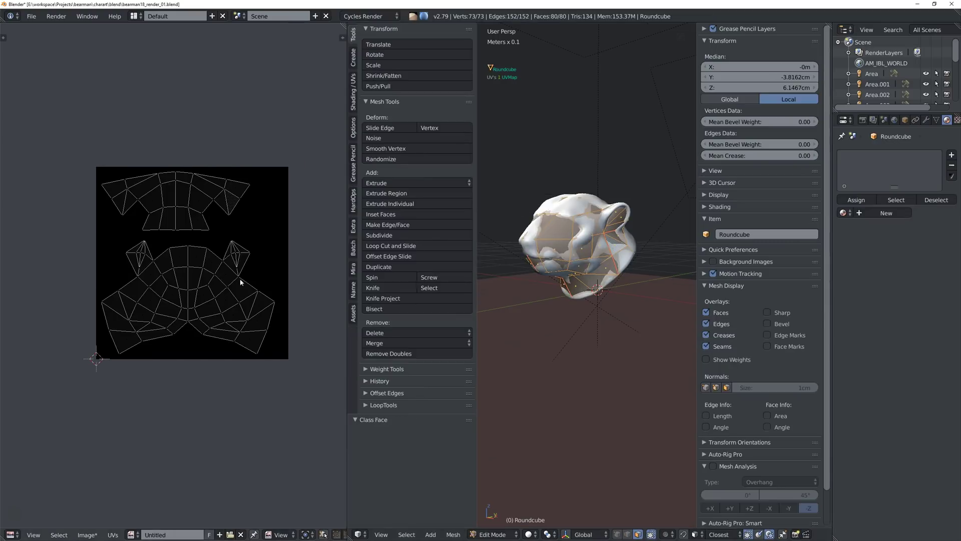
{"action": "key", "text": "Tab"}
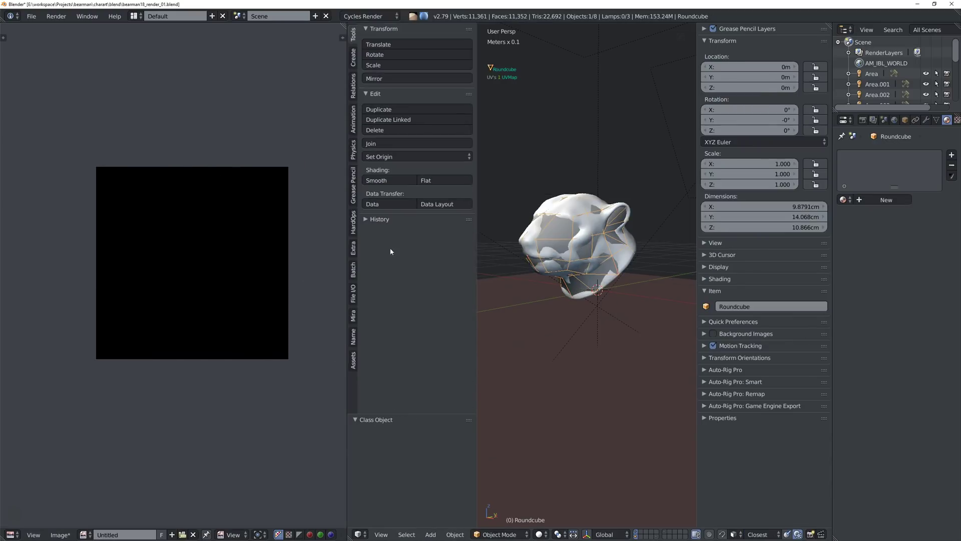
{"action": "left_click_drag", "start_coordinate": [349, 257], "coordinate": [321, 258]}
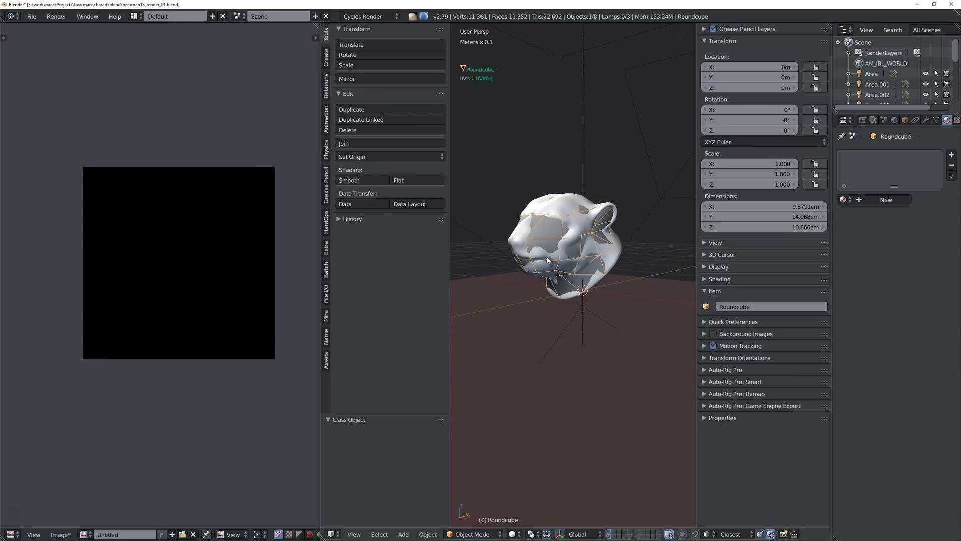
{"action": "middle_click_drag", "start_coordinate": [544, 251], "coordinate": [581, 272]}
{"action": "key", "text": "Tab"}
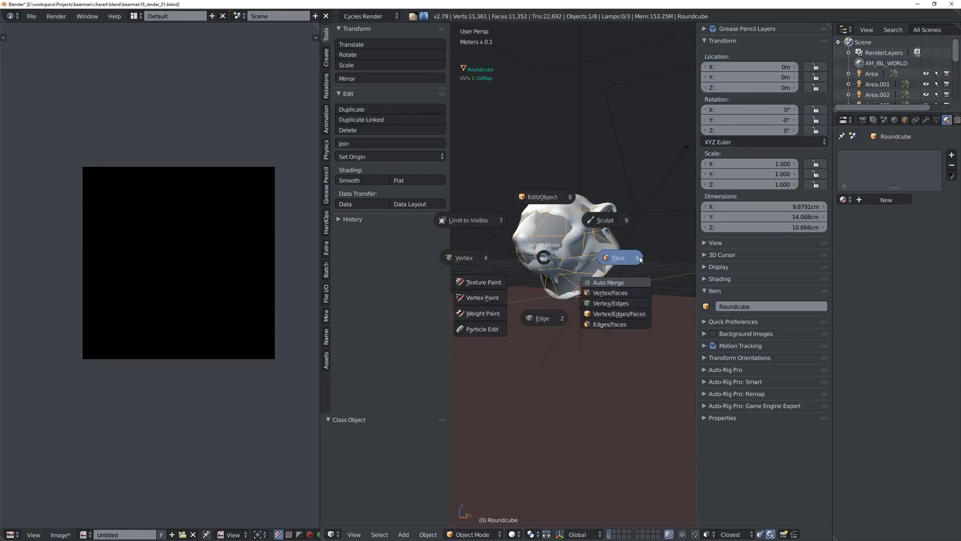
{"action": "left_click", "coordinate": [639, 257]}
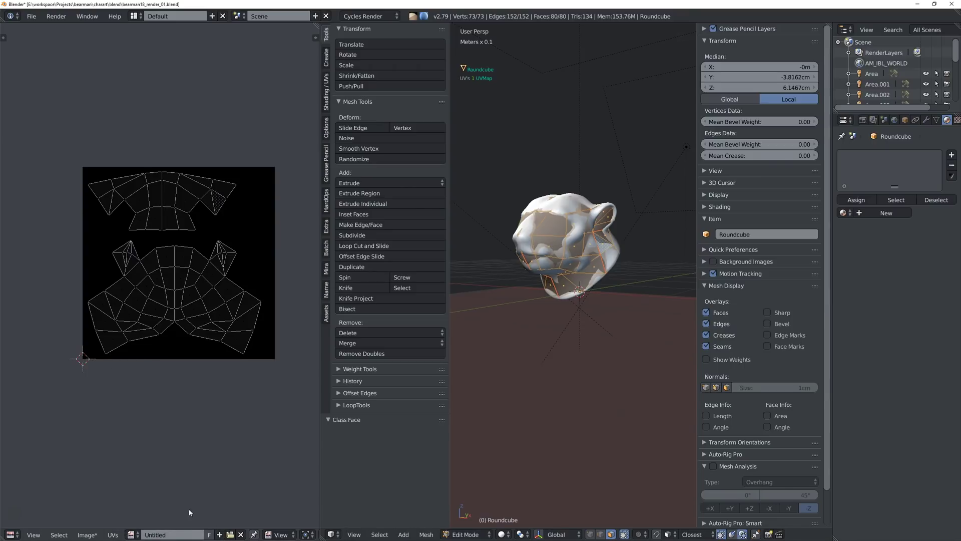
Step: Create a blank 2048 × 2048 px image named BearHead_Bake_01 without an alpha channel
{"action": "left_click", "coordinate": [221, 535]}
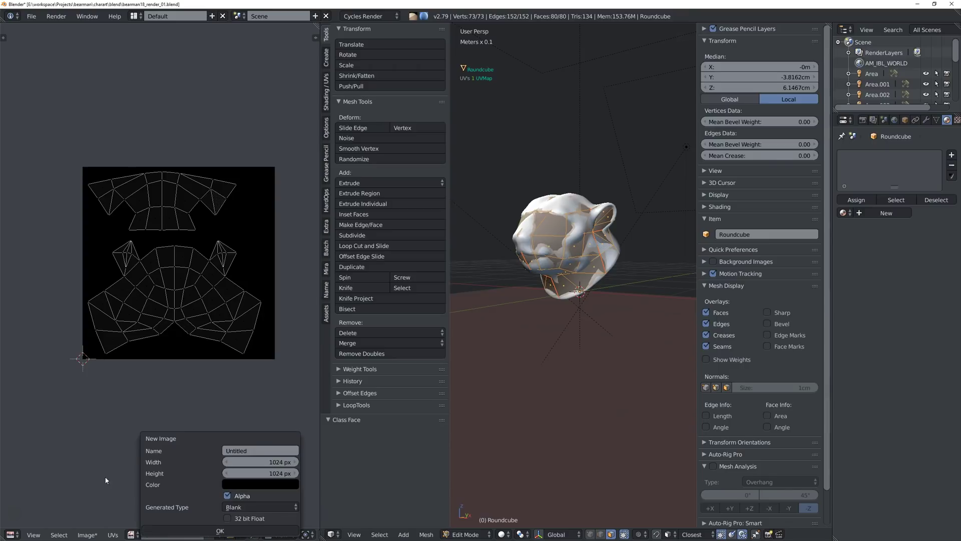
{"action": "left_click", "coordinate": [257, 461]}
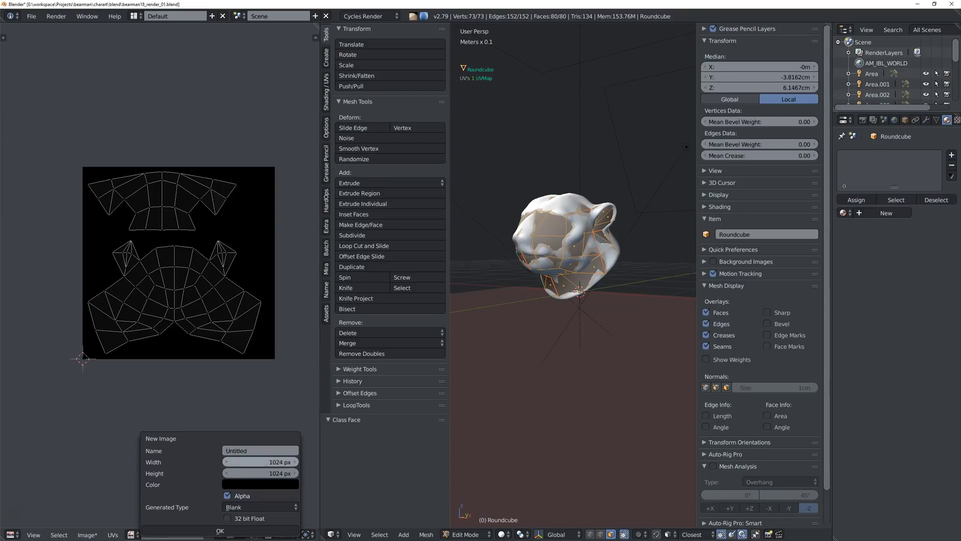
{"action": "type", "text": "2048"}
{"action": "key", "text": "Tab"}
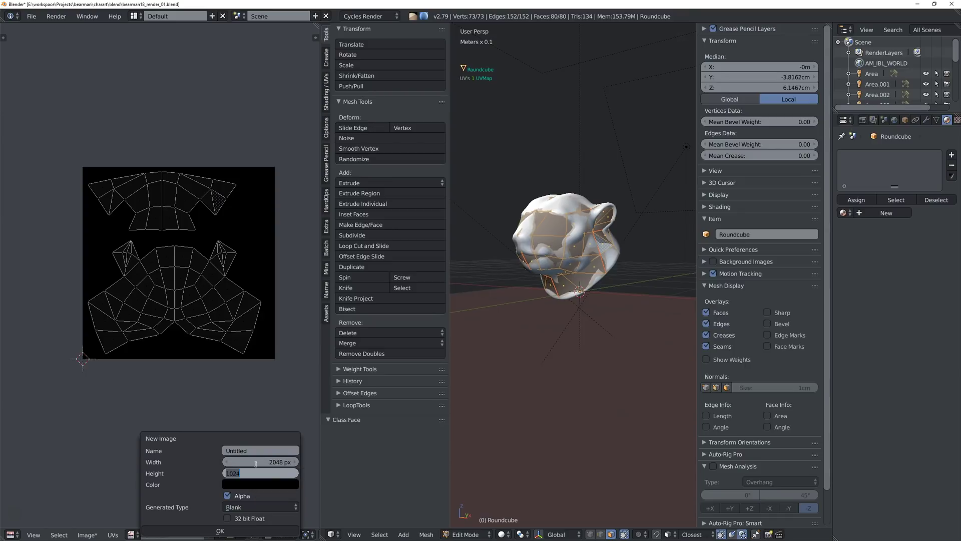
{"action": "type", "text": "2048"}
{"action": "key", "text": "Tab"}
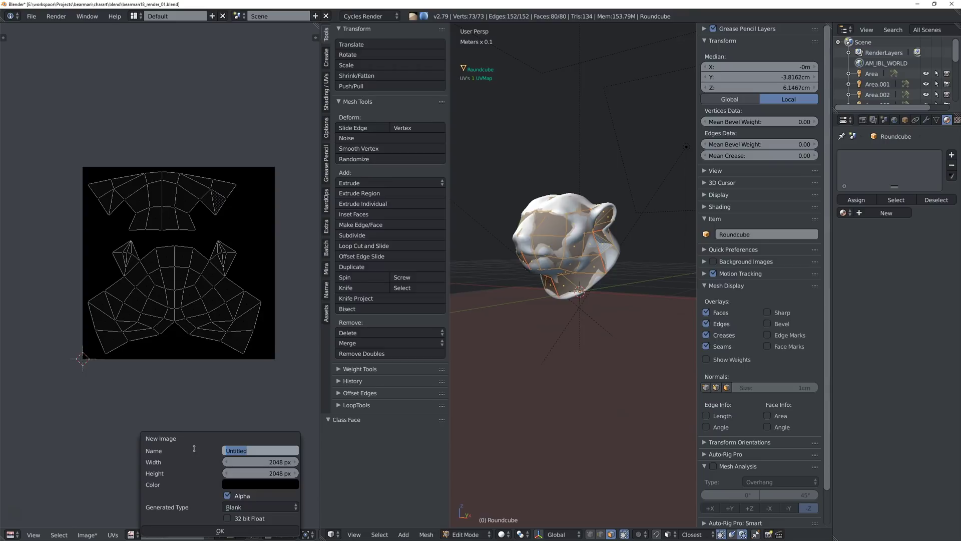
{"action": "type", "text": "BearHead_Bake_01"}
{"action": "left_click", "coordinate": [227, 495]}
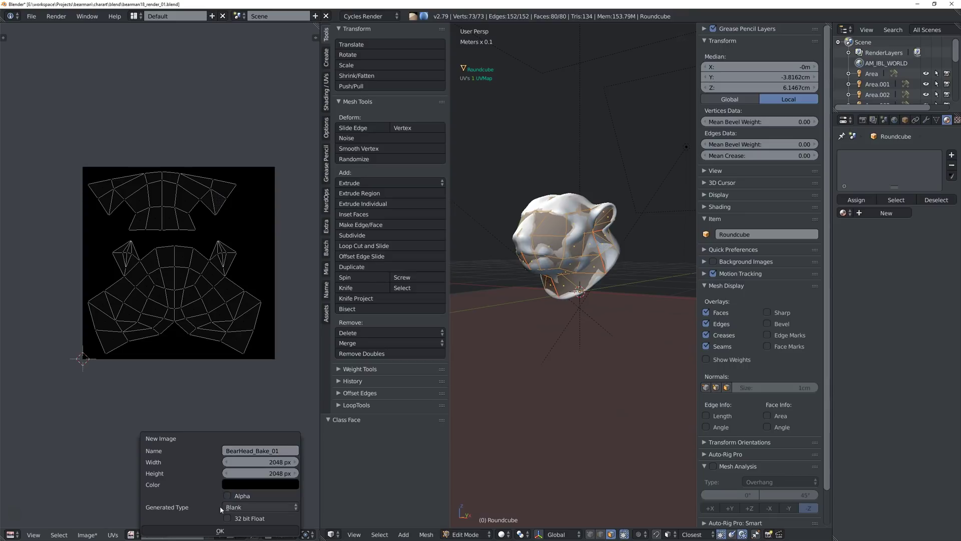
{"action": "left_click", "coordinate": [248, 532]}
{"action": "scroll", "coordinate": [205, 339], "scroll_direction": "down", "scroll_amount": 2}
{"action": "middle_click_drag", "start_coordinate": [223, 363], "coordinate": [200, 371]}
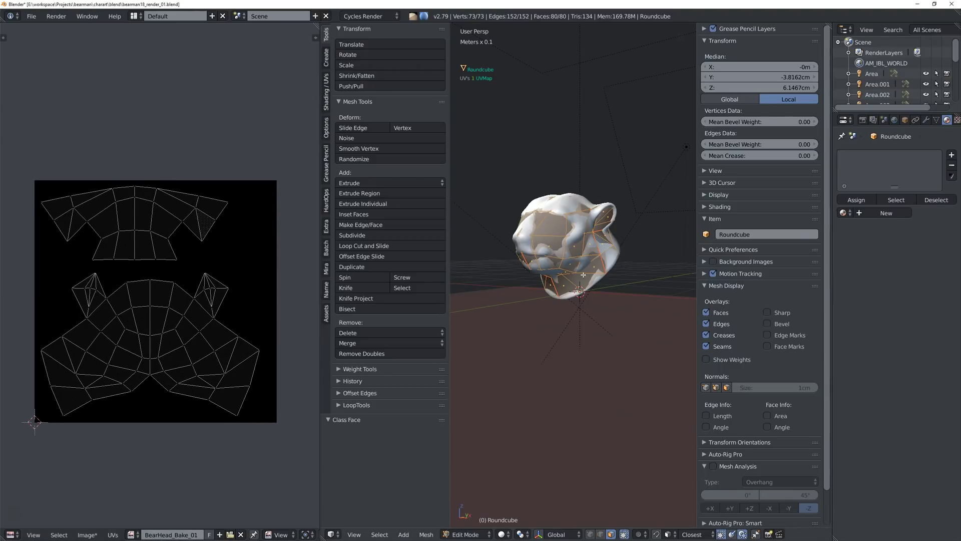
Step: Return to Object Mode, replace the image editor area with a Node Editor below the 3D view, and set it to object shader nodes
{"action": "key", "text": "Tab"}
{"action": "left_click_drag", "start_coordinate": [323, 536], "coordinate": [211, 528]}
{"action": "left_click_drag", "start_coordinate": [8, 535], "coordinate": [20, 323]}
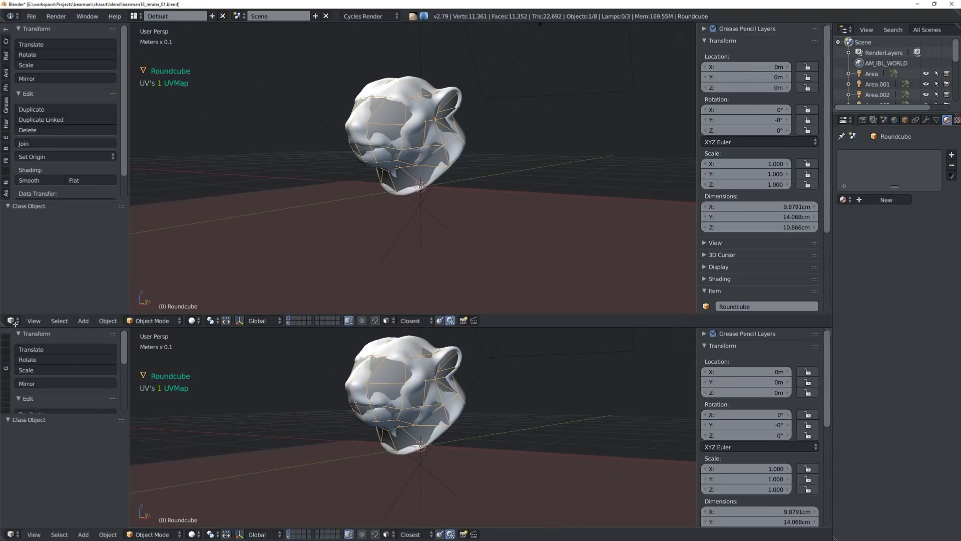
{"action": "left_click", "coordinate": [12, 535]}
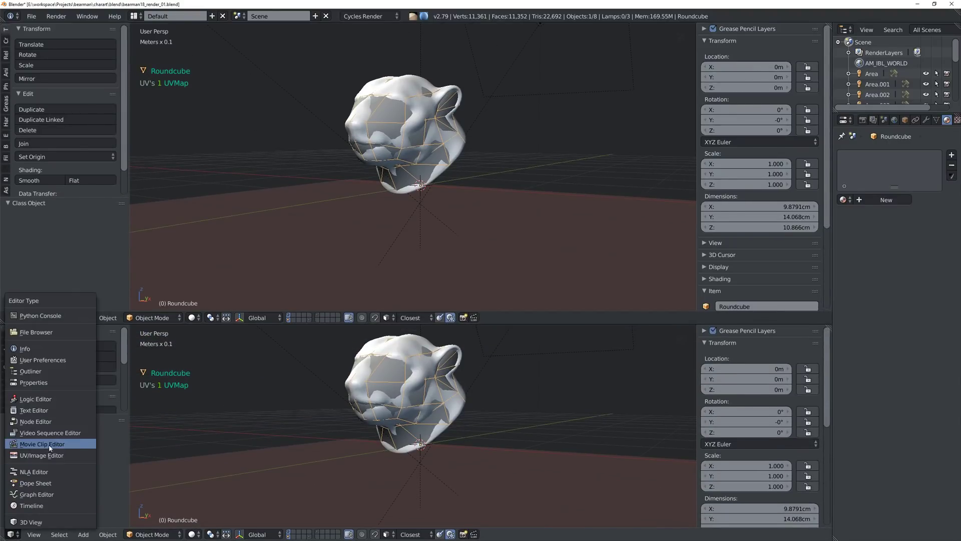
{"action": "left_click", "coordinate": [46, 421]}
{"action": "key", "text": "Home"}
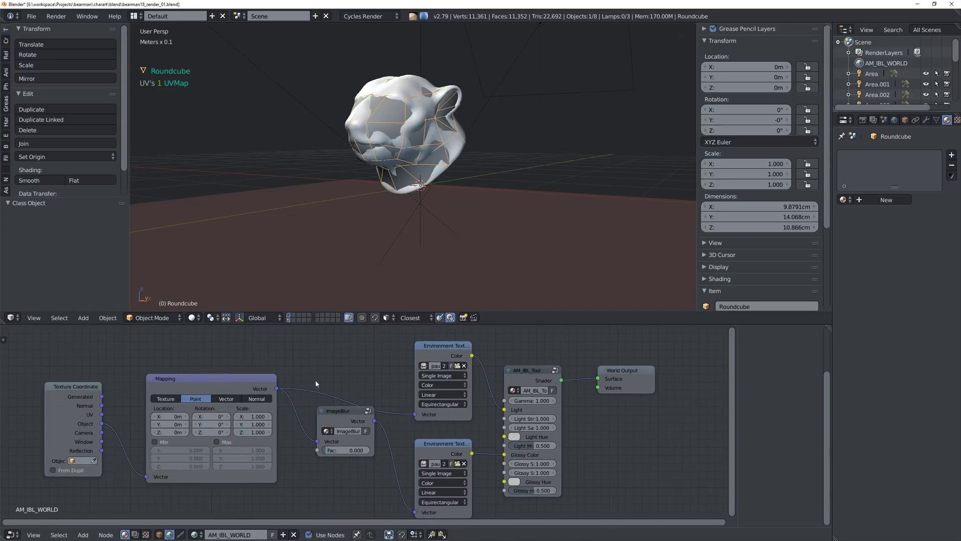
{"action": "left_click", "coordinate": [159, 534]}
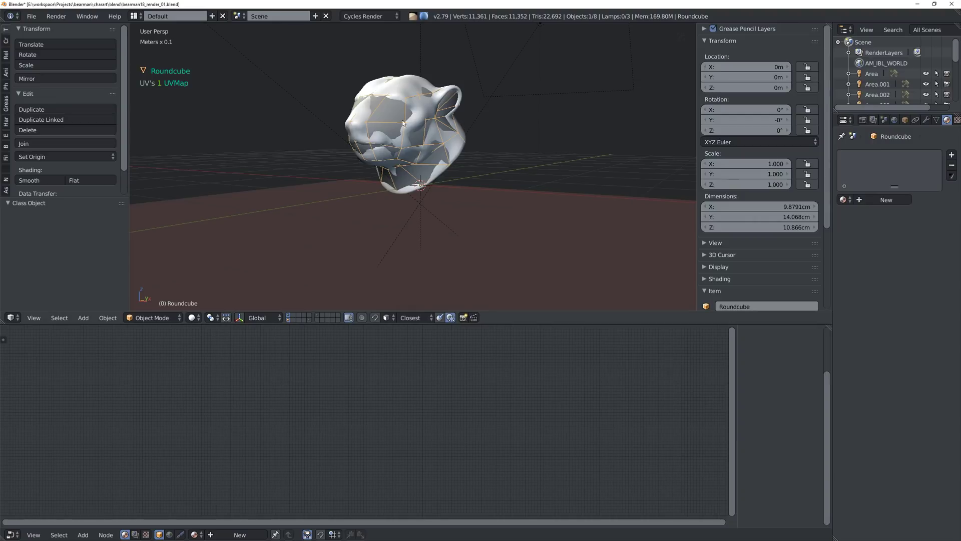
Step: Rename the low-poly head object BearHead_LOW
{"action": "left_click", "coordinate": [905, 121]}
{"action": "left_click", "coordinate": [897, 155]}
{"action": "type", "text": "B"}
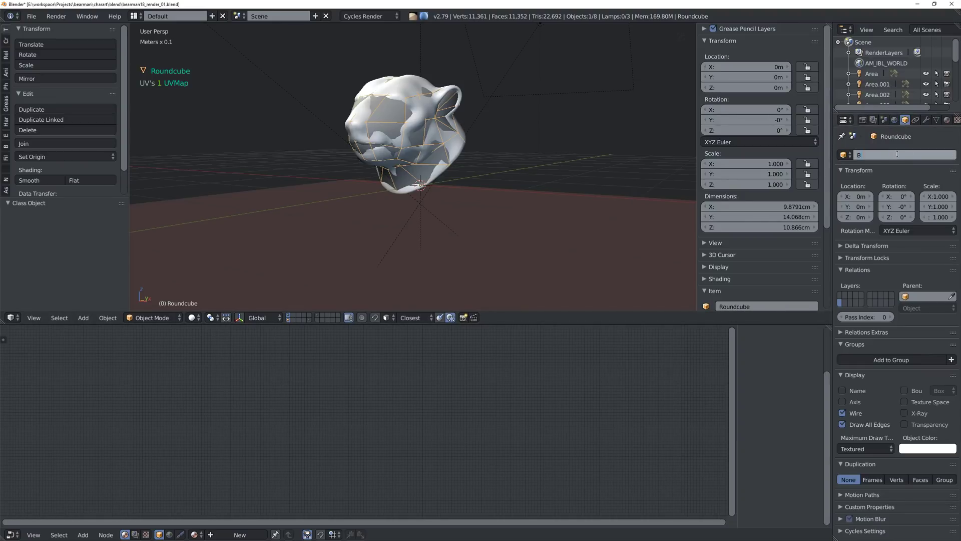
{"action": "type", "text": "earHead_LOW"}
{"action": "key", "text": "Return"}
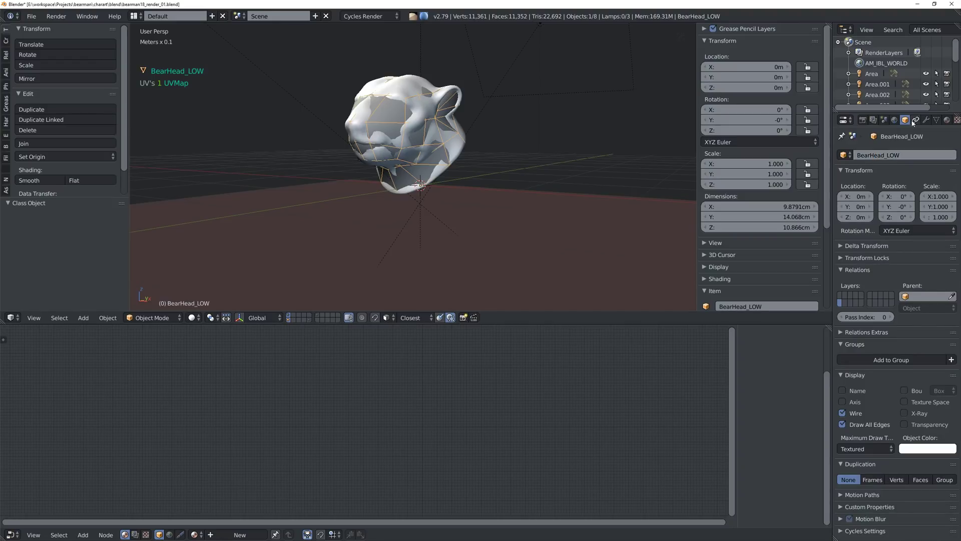
Step: Copy the object's name to its mesh data so the mesh is also called BearHead_LOW
{"action": "left_click", "coordinate": [905, 153]}
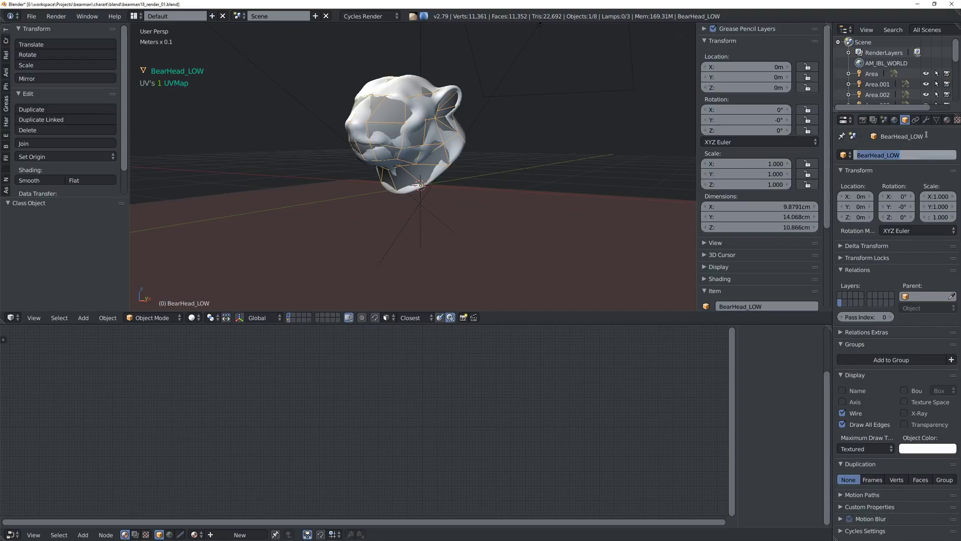
{"action": "key", "text": "ctrl+c"}
{"action": "key", "text": "Return"}
{"action": "left_click", "coordinate": [937, 120]}
{"action": "double_click", "coordinate": [908, 153]}
{"action": "key", "text": "ctrl+v"}
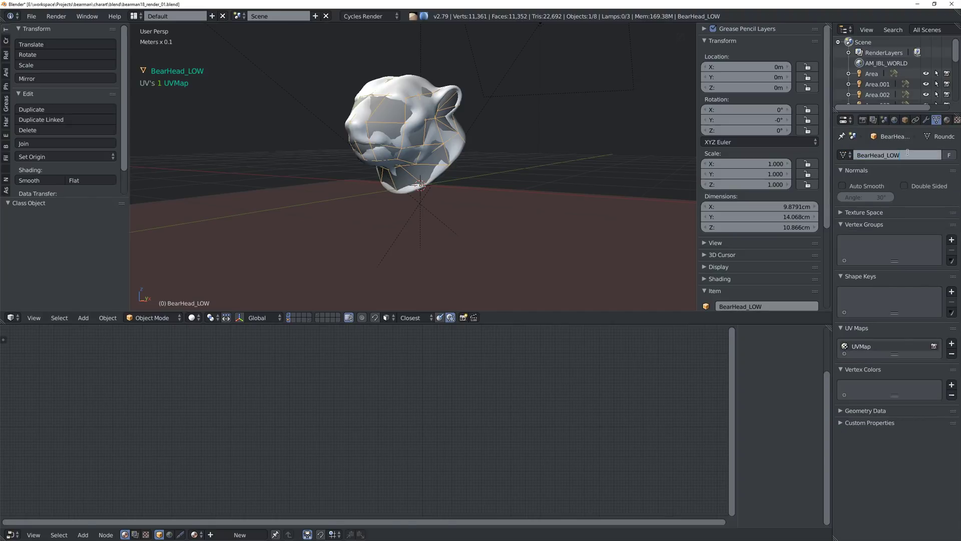
{"action": "key", "text": "Return"}
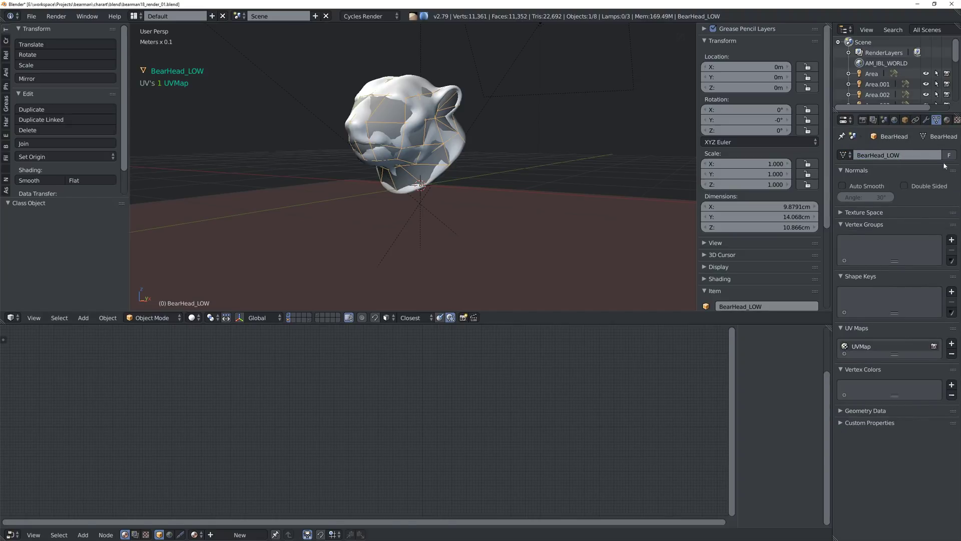
Step: Add a new material to the low-poly head and name it bearhead_low_mat
{"action": "left_click", "coordinate": [905, 120]}
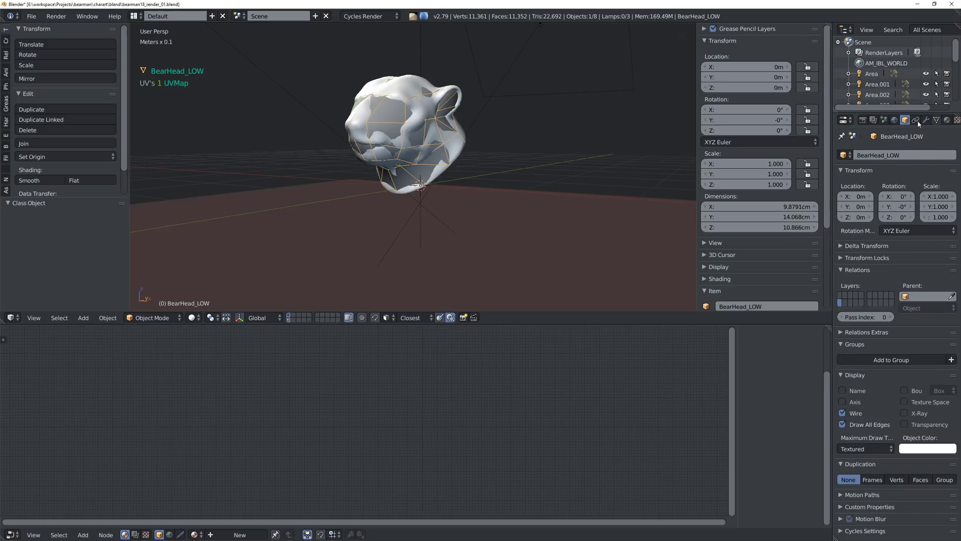
{"action": "left_click", "coordinate": [947, 120]}
{"action": "left_click", "coordinate": [898, 199]}
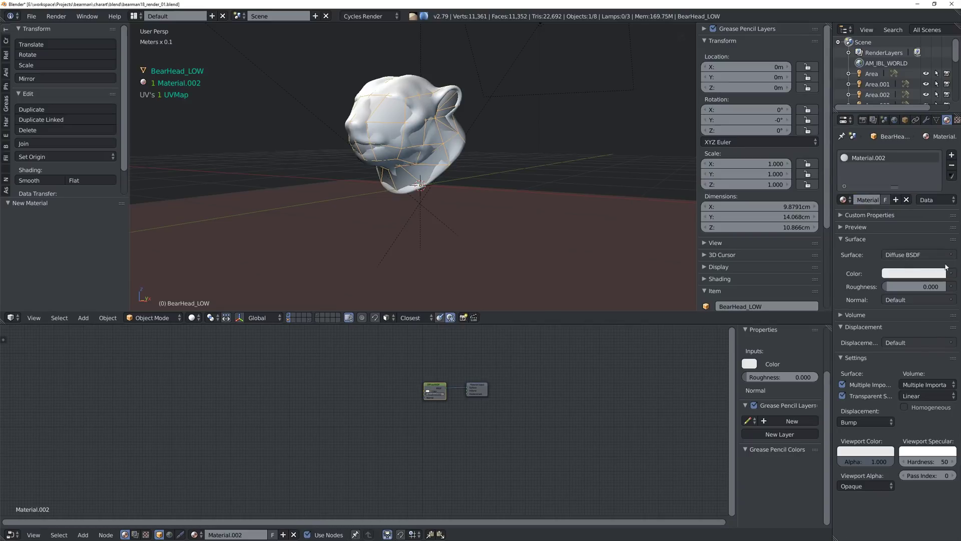
{"action": "double_click", "coordinate": [872, 158]}
{"action": "type", "text": "bearhead_low_mat"}
{"action": "key", "text": "Return"}
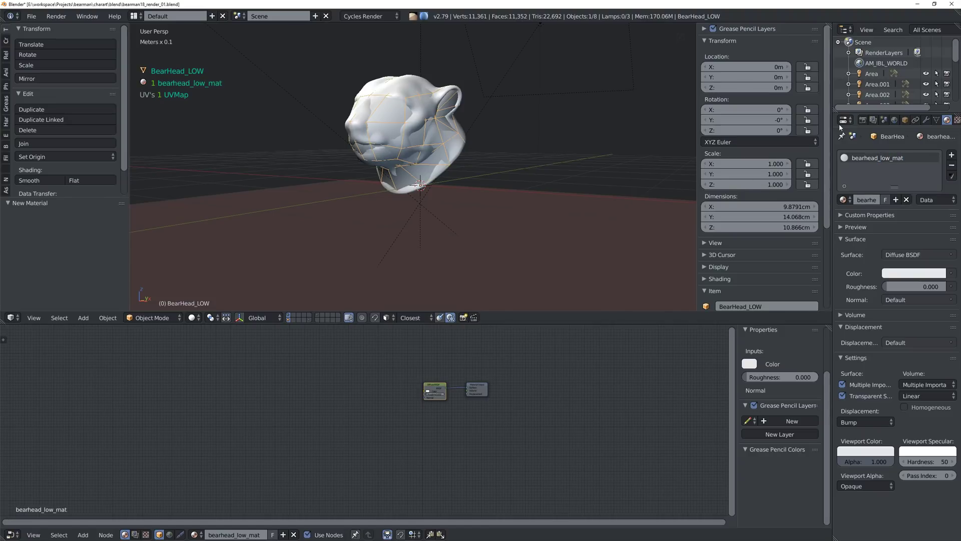
{"action": "scroll", "coordinate": [378, 374], "scroll_direction": "up", "scroll_amount": 3}
{"action": "middle_click_drag", "start_coordinate": [479, 388], "coordinate": [369, 398]}
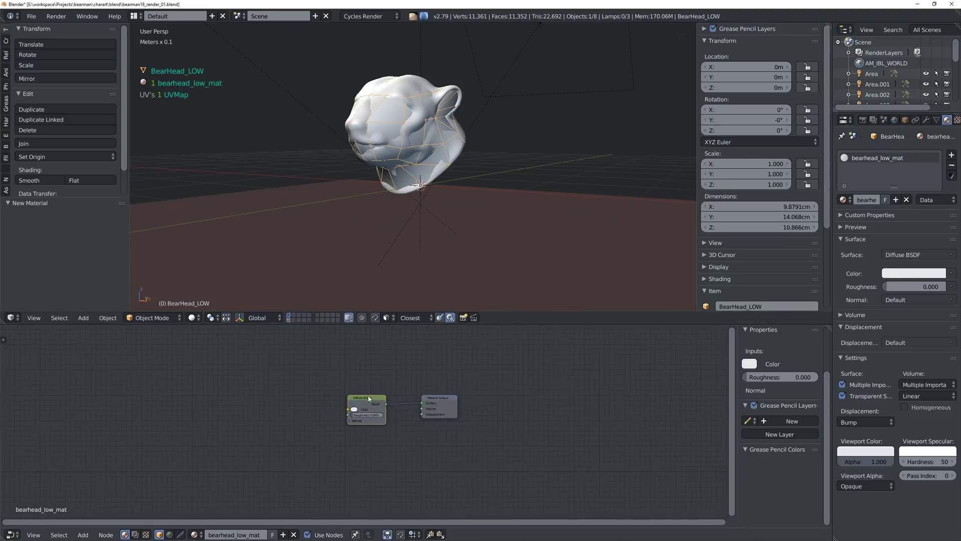
{"action": "scroll", "coordinate": [369, 399], "scroll_direction": "up", "scroll_amount": 2}
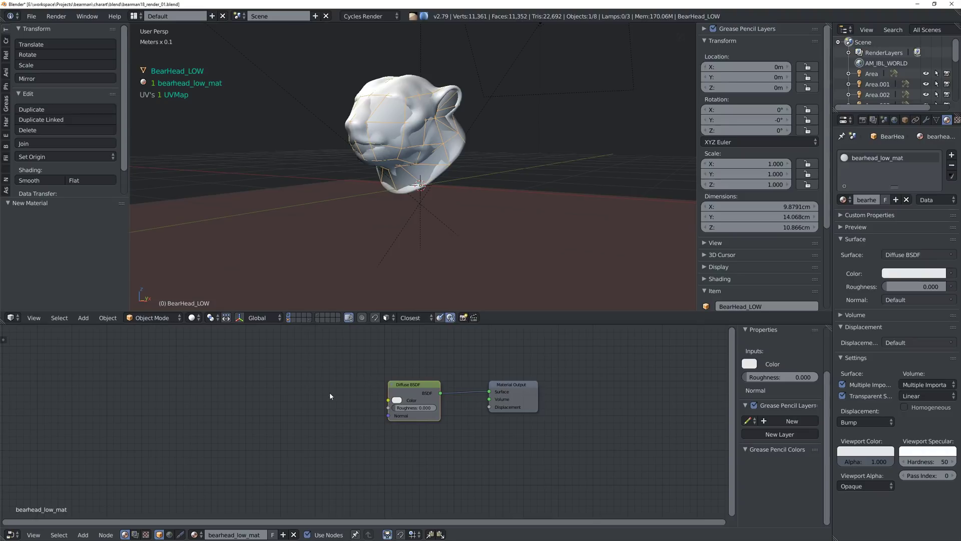
{"action": "middle_click_drag", "start_coordinate": [329, 393], "coordinate": [351, 390]}
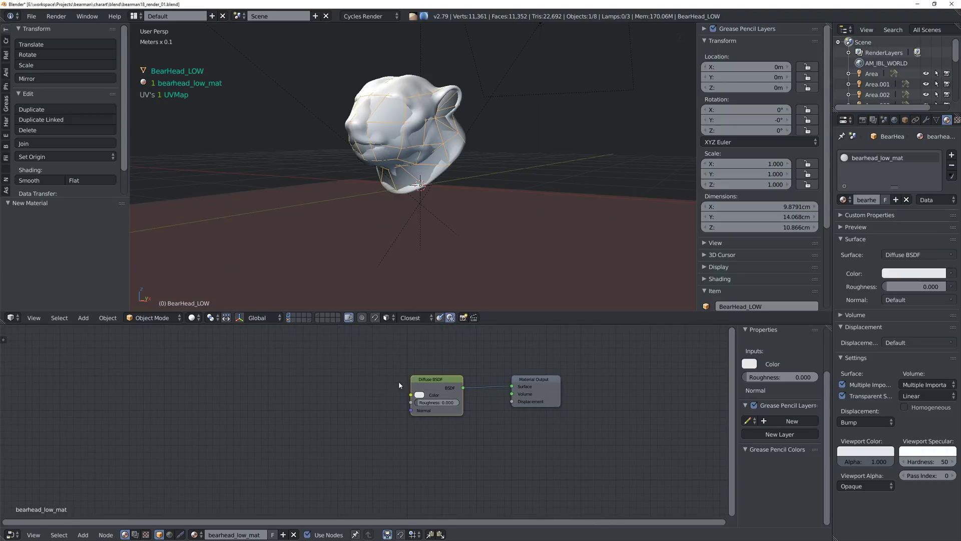
{"action": "key", "text": "shift+a"}
{"action": "left_click", "coordinate": [325, 384]}
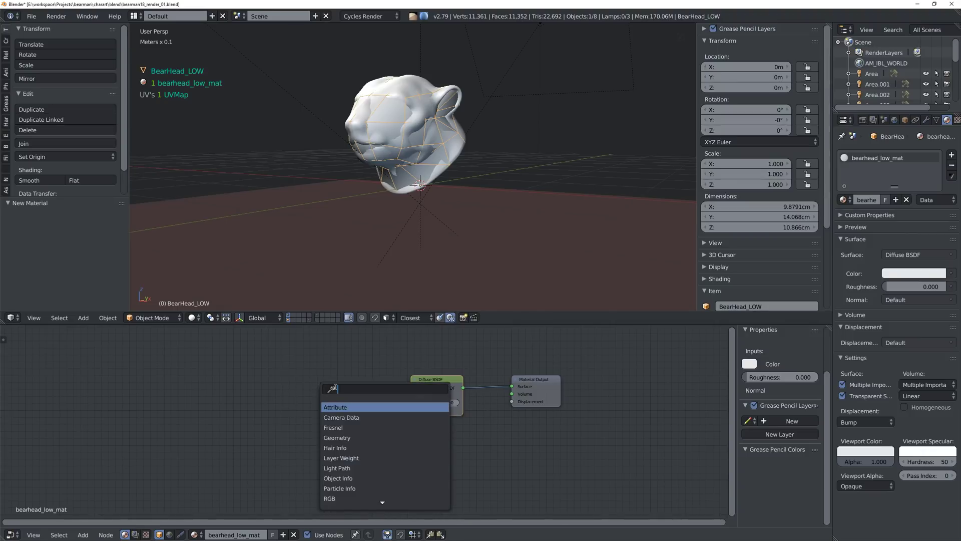
{"action": "type", "text": "imag"}
{"action": "key", "text": "Return"}
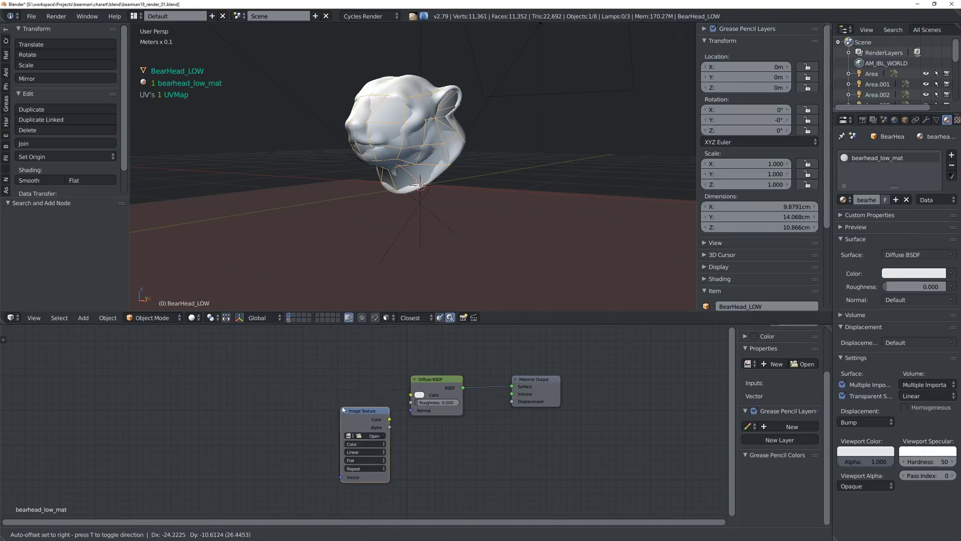
{"action": "left_click", "coordinate": [255, 368]}
{"action": "key", "text": "x"}
Step: Add a Node Wrangler texture setup to the Diffuse BSDF node of bearhead_low_mat
{"action": "left_click", "coordinate": [421, 385]}
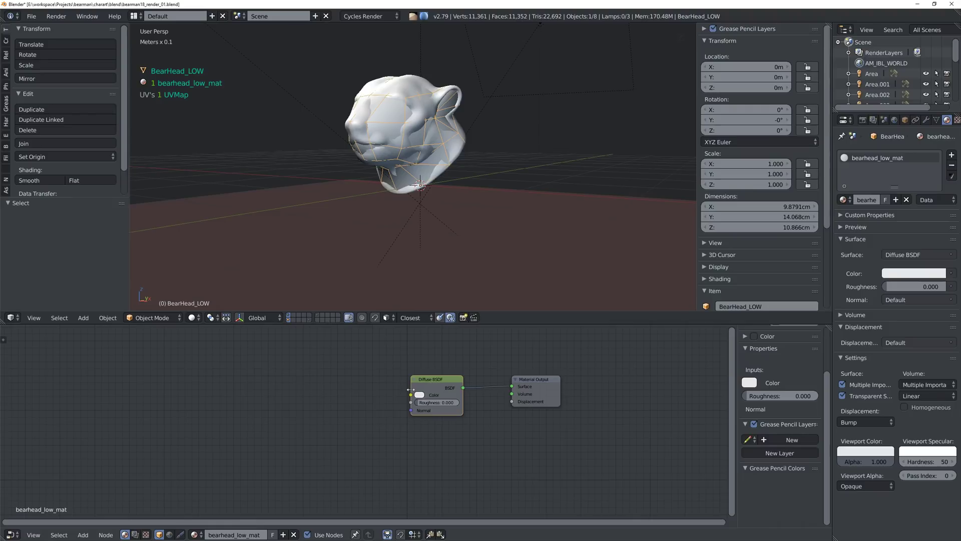
{"action": "key", "text": "shift+space"}
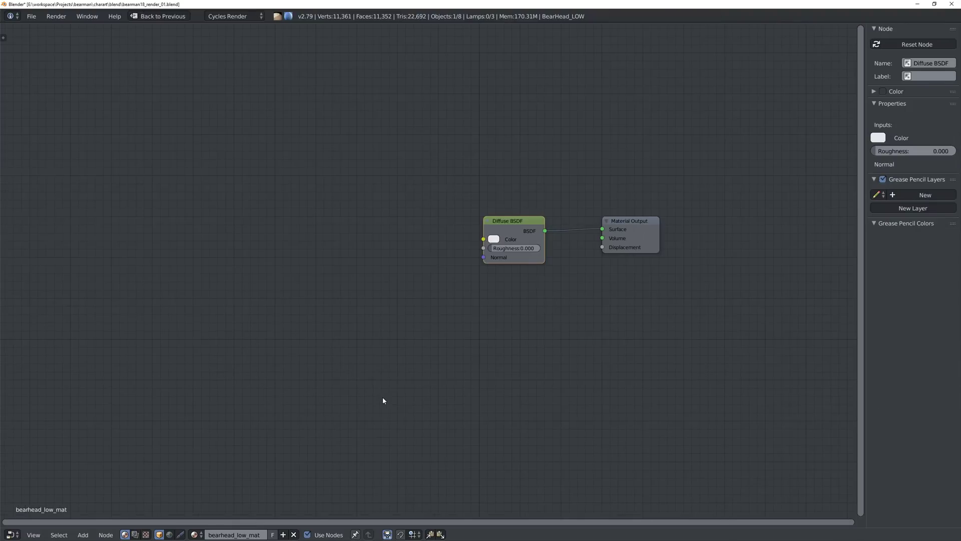
{"action": "key", "text": "shift+space"}
{"action": "key", "text": "shift+w"}
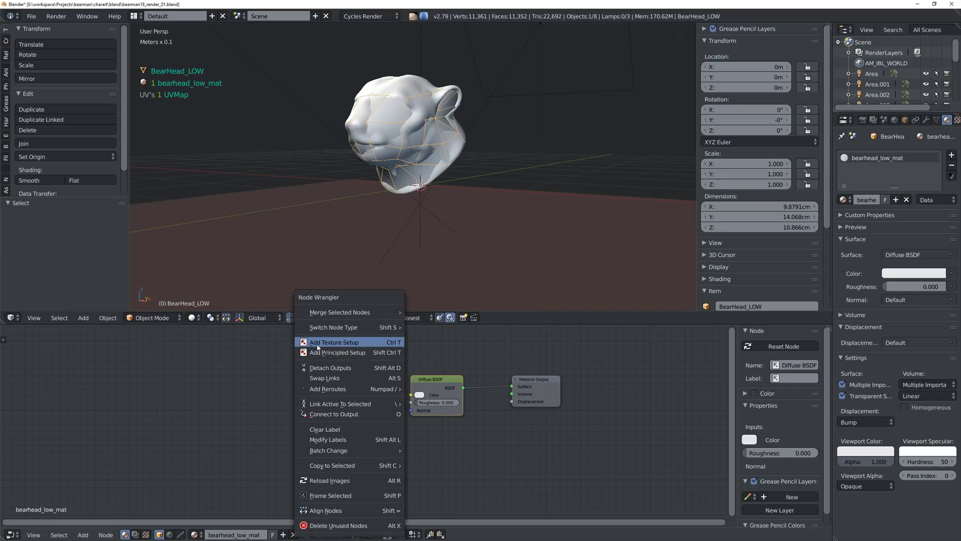
{"action": "left_click", "coordinate": [349, 343]}
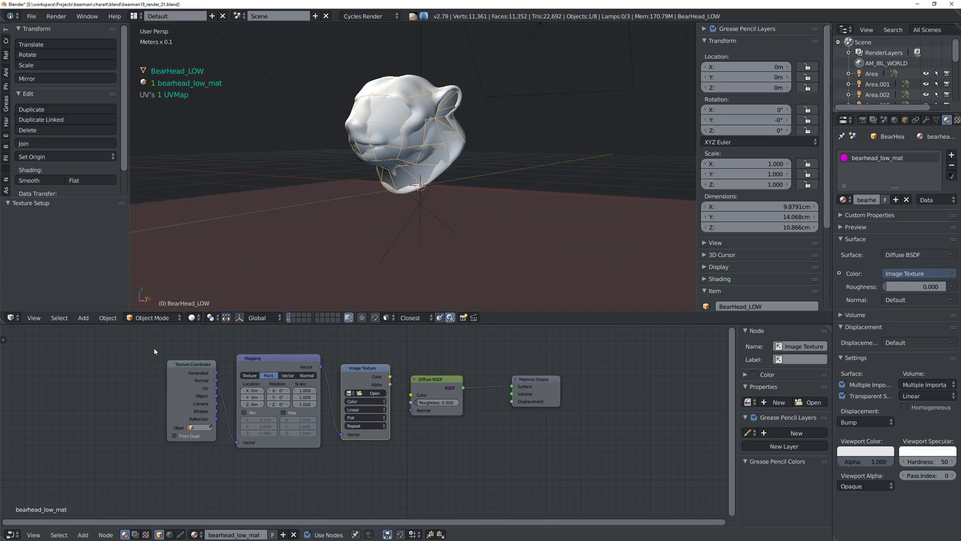
Step: Delete the Mapping and Texture Coordinate nodes from the texture setup
{"action": "left_click_drag", "start_coordinate": [154, 348], "coordinate": [317, 497]}
{"action": "left_click", "coordinate": [278, 368]}
{"action": "key", "text": "x"}
{"action": "left_click", "coordinate": [193, 364]}
{"action": "key", "text": "x"}
Step: Cut the link between the Image Texture and Diffuse BSDF nodes and move the Image Texture node farther from the shader
{"action": "left_click_drag", "start_coordinate": [359, 380], "coordinate": [304, 386]}
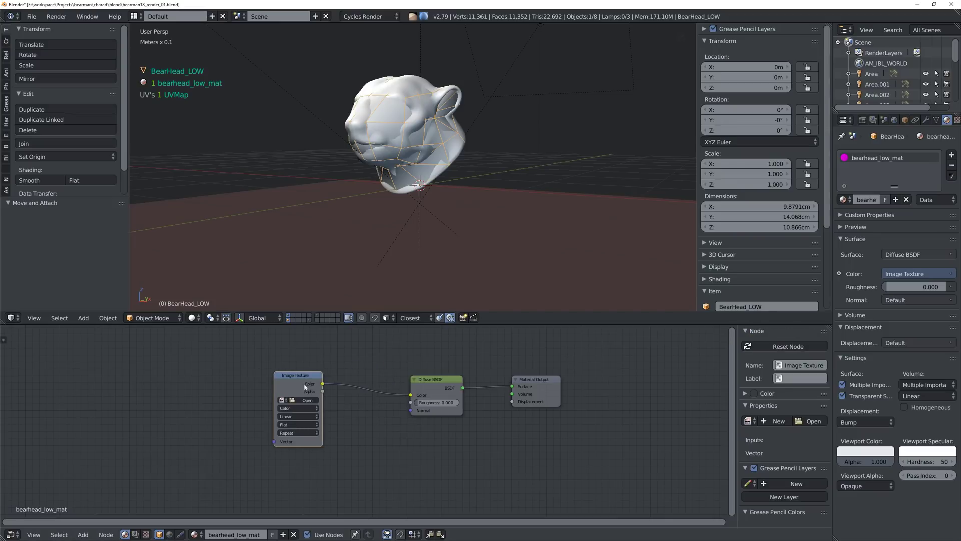
{"action": "right_click_drag", "start_coordinate": [369, 371], "coordinate": [354, 438], "text": "ctrl"}
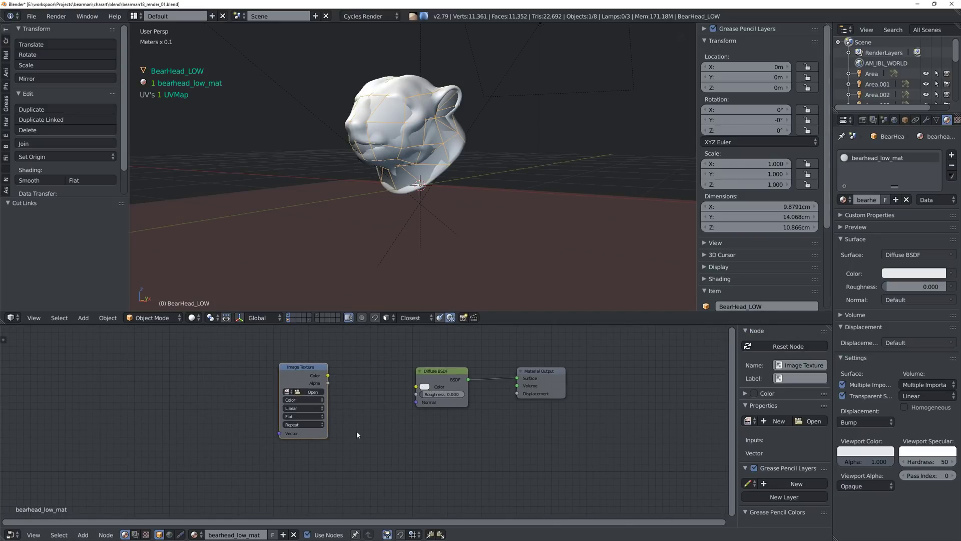
{"action": "left_click_drag", "start_coordinate": [304, 369], "coordinate": [265, 362]}
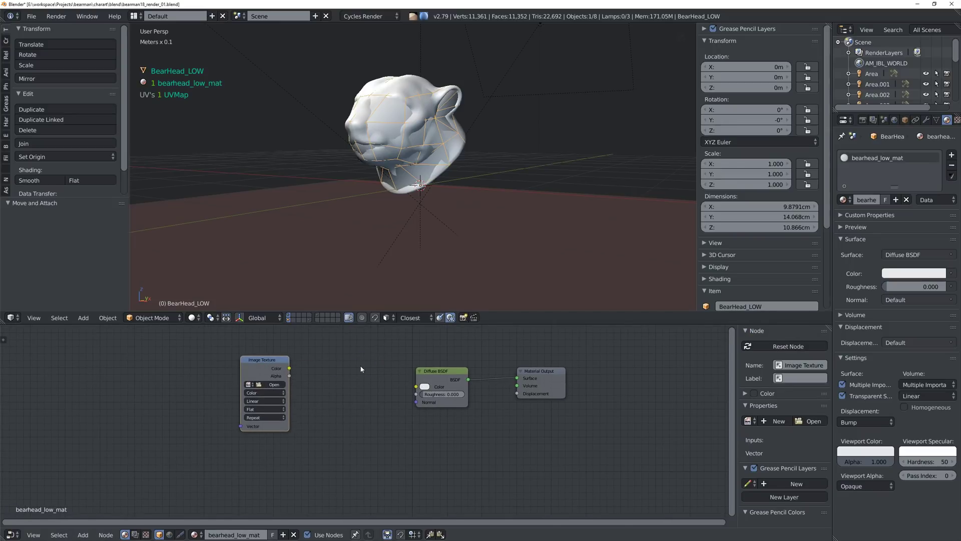
Step: Assign the existing BearHead_Bake_01 image to the Image Texture node and widen the node so its image name is readable
{"action": "left_click_drag", "start_coordinate": [247, 365], "coordinate": [266, 372]}
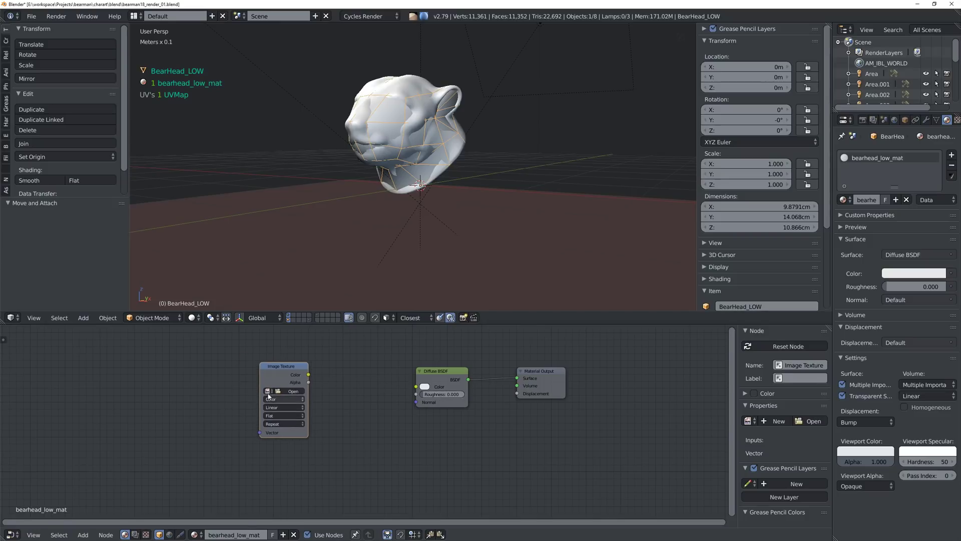
{"action": "left_click", "coordinate": [268, 391]}
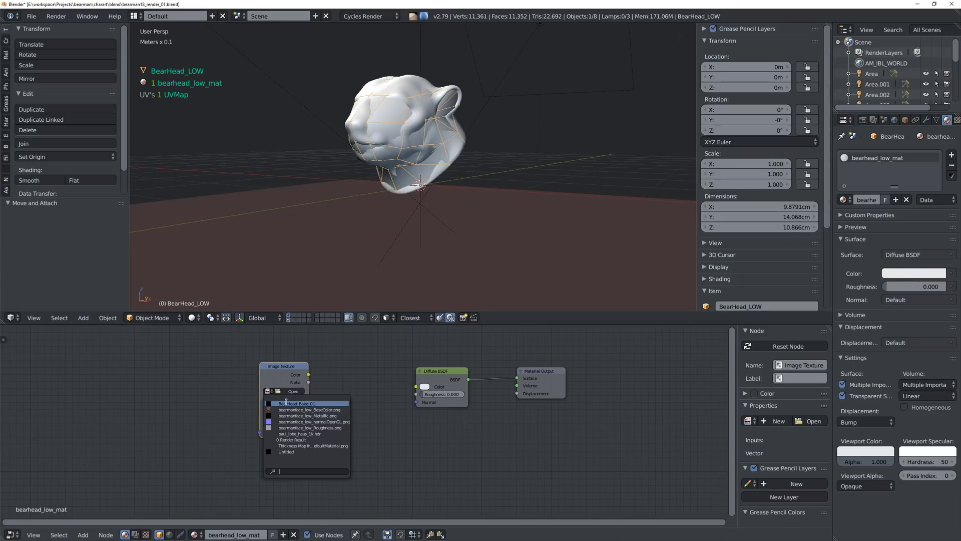
{"action": "left_click", "coordinate": [319, 403]}
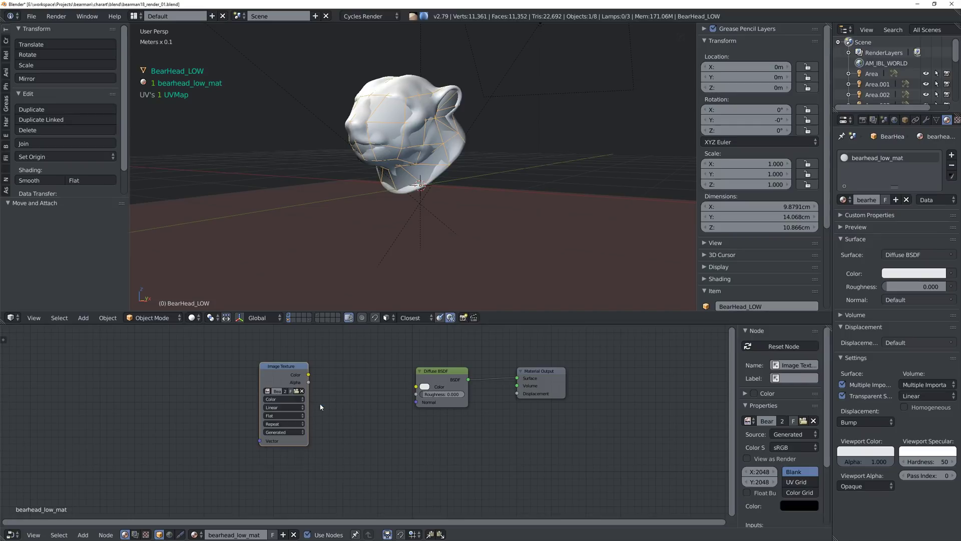
{"action": "left_click_drag", "start_coordinate": [275, 378], "coordinate": [209, 374]}
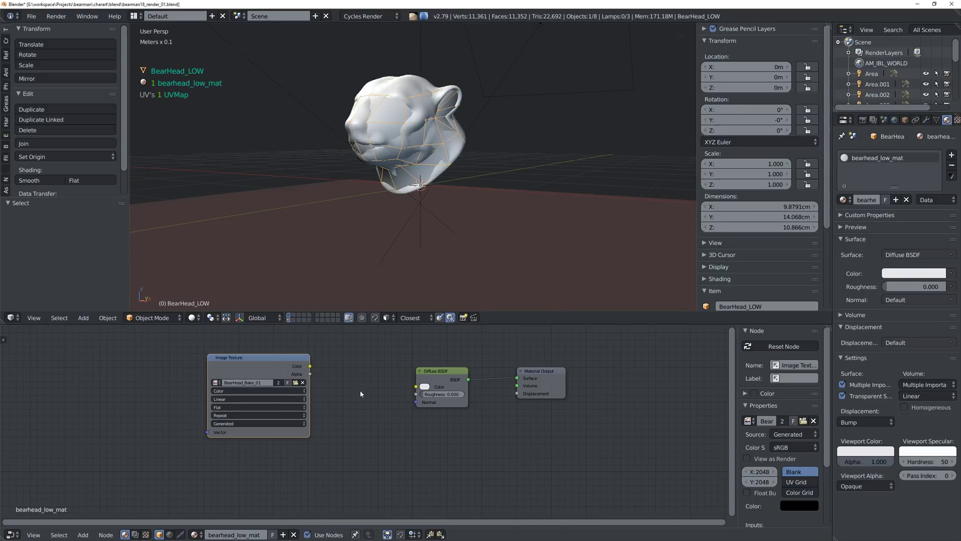
{"action": "left_click_drag", "start_coordinate": [268, 366], "coordinate": [258, 366]}
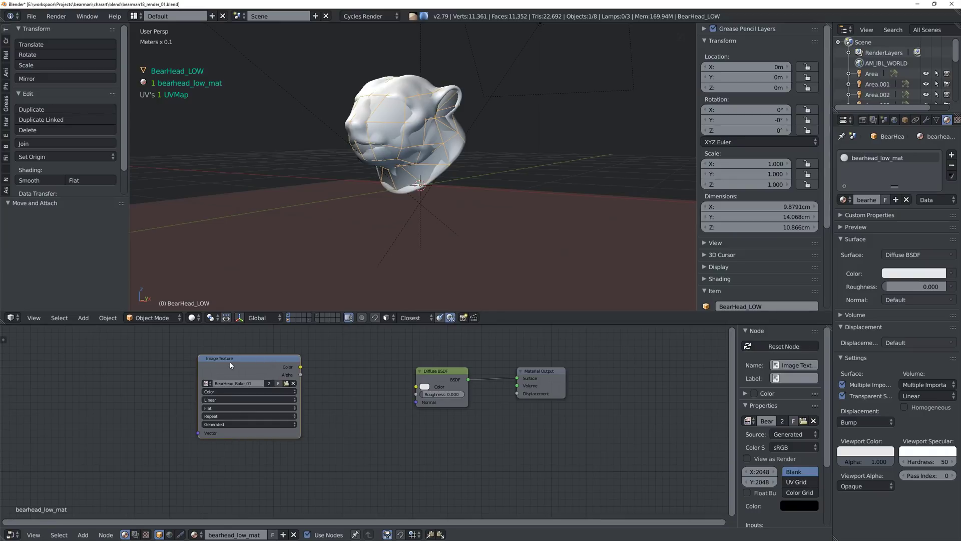
{"action": "left_click_drag", "start_coordinate": [231, 365], "coordinate": [235, 360]}
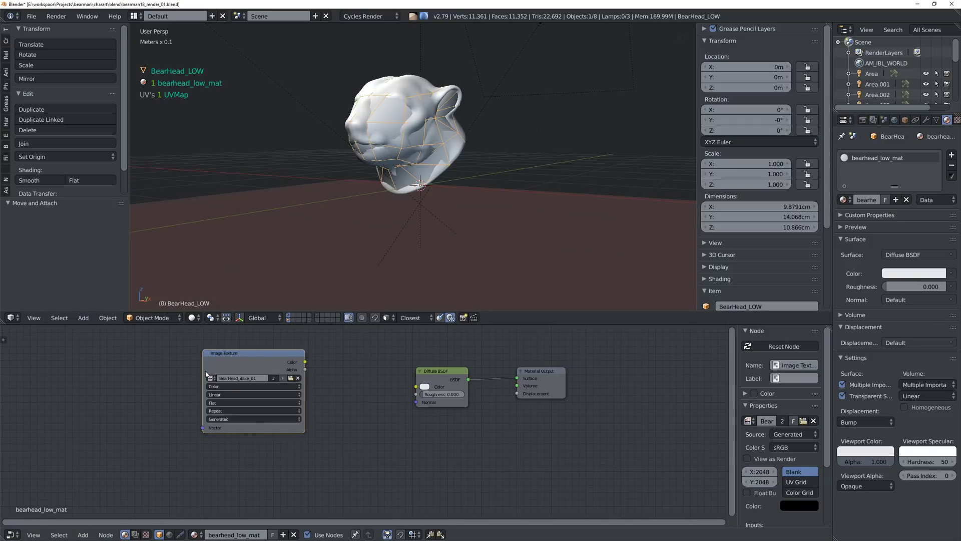
{"action": "left_click_drag", "start_coordinate": [220, 359], "coordinate": [258, 390]}
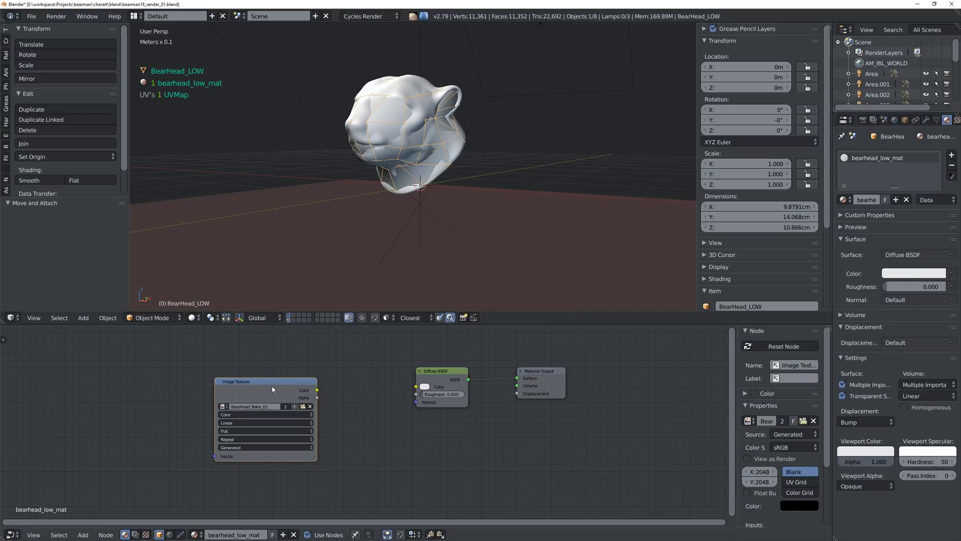
{"action": "left_click_drag", "start_coordinate": [274, 389], "coordinate": [271, 382]}
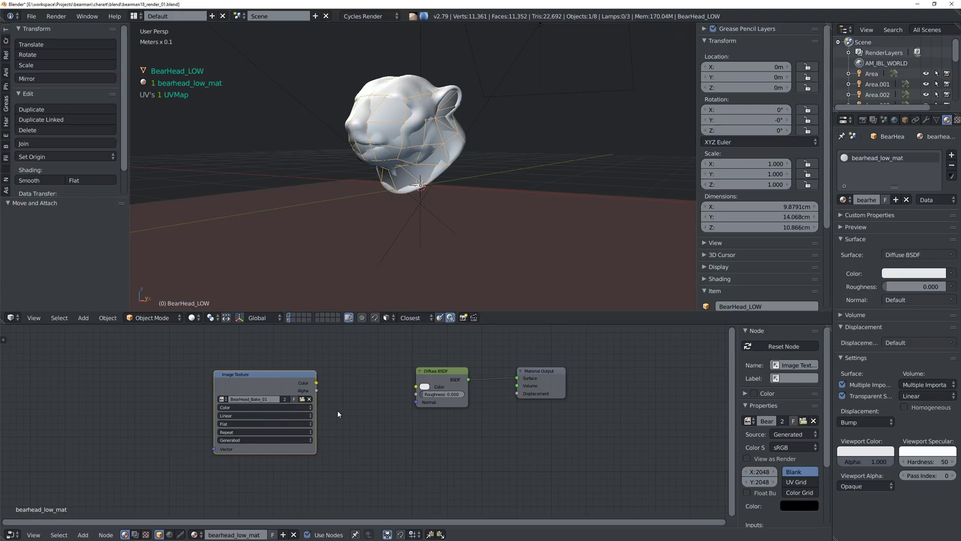
{"action": "mouse_move", "coordinate": [265, 386]}
{"action": "left_mouse_down"}
{"action": "mouse_move", "coordinate": [238, 389]}
{"action": "mouse_move", "coordinate": [256, 398]}
{"action": "left_mouse_up"}
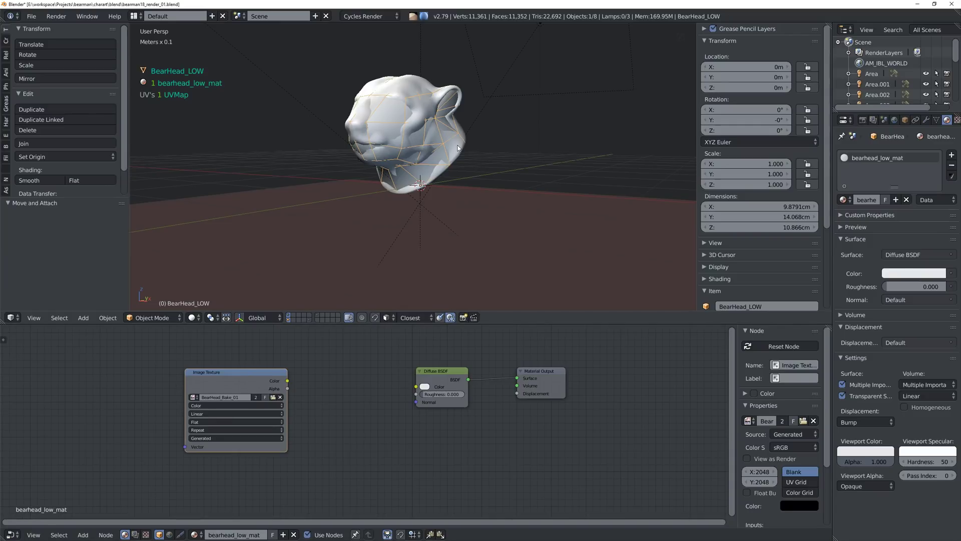
Step: Select the high-poly head, view its material node tree, and add BearHead_LOW to the selection as the active object
{"action": "right_click", "coordinate": [400, 86]}
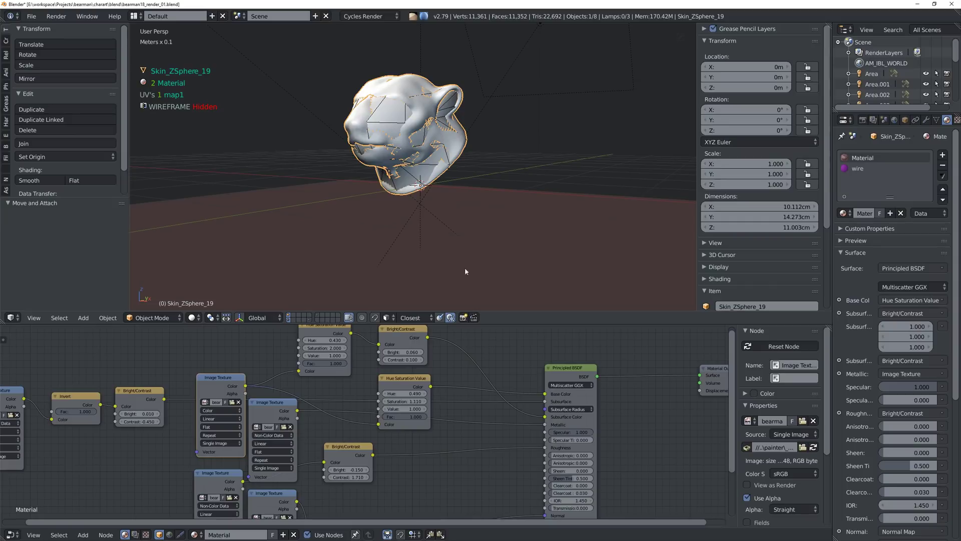
{"action": "scroll", "coordinate": [362, 411], "scroll_direction": "down", "scroll_amount": 4}
{"action": "scroll", "coordinate": [414, 370], "scroll_direction": "up", "scroll_amount": 2}
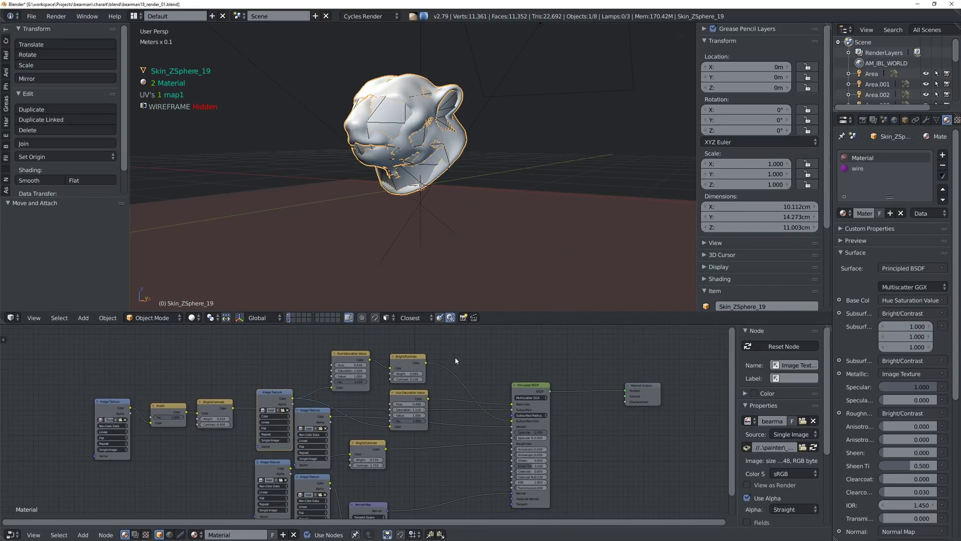
{"action": "scroll", "coordinate": [446, 381], "scroll_direction": "down", "scroll_amount": 2}
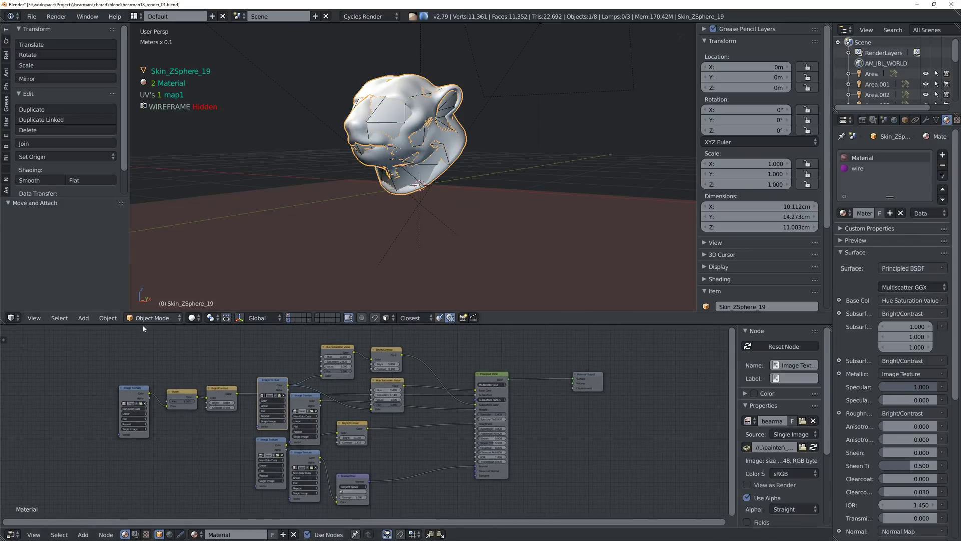
{"action": "right_click", "coordinate": [388, 115], "text": "shift"}
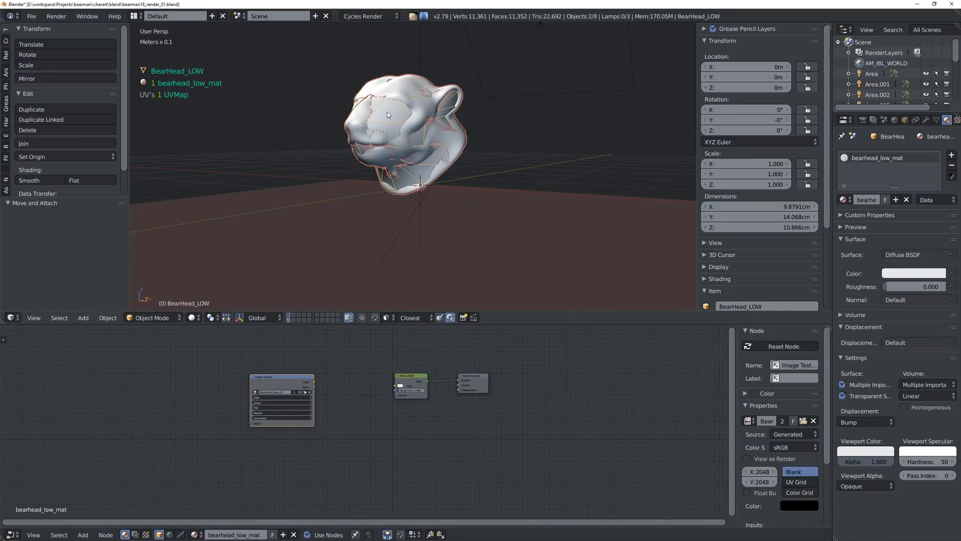
{"action": "middle_click_drag", "start_coordinate": [388, 115], "coordinate": [443, 134]}
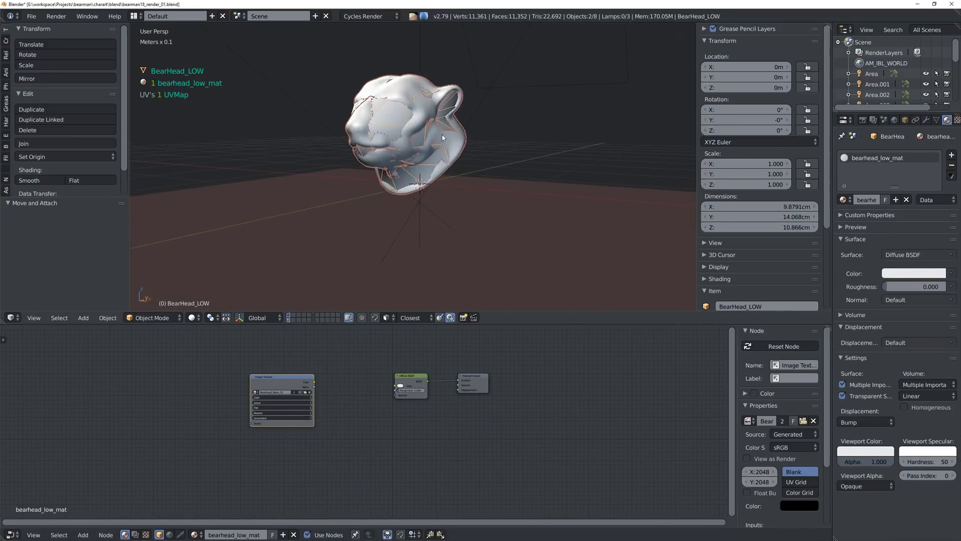
{"action": "scroll", "coordinate": [383, 126], "scroll_direction": "up", "scroll_amount": 4}
{"action": "scroll", "coordinate": [383, 126], "scroll_direction": "down", "scroll_amount": 2}
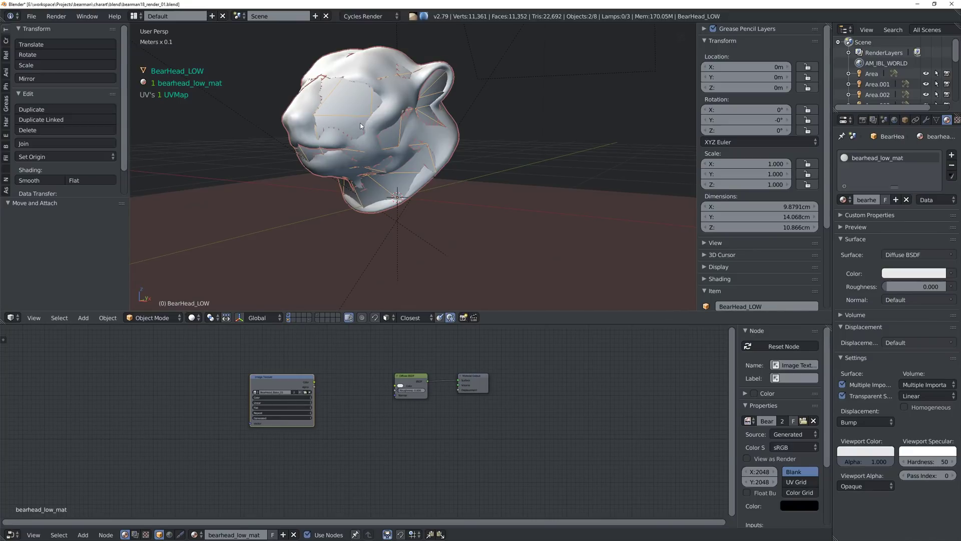
{"action": "middle_click_drag", "start_coordinate": [361, 125], "coordinate": [393, 129]}
Step: Select the eye and high-poly head with only their layer shown, redisplay the low-poly layer and add BearHead_LOW last as the active object
{"action": "right_click", "coordinate": [404, 102]}
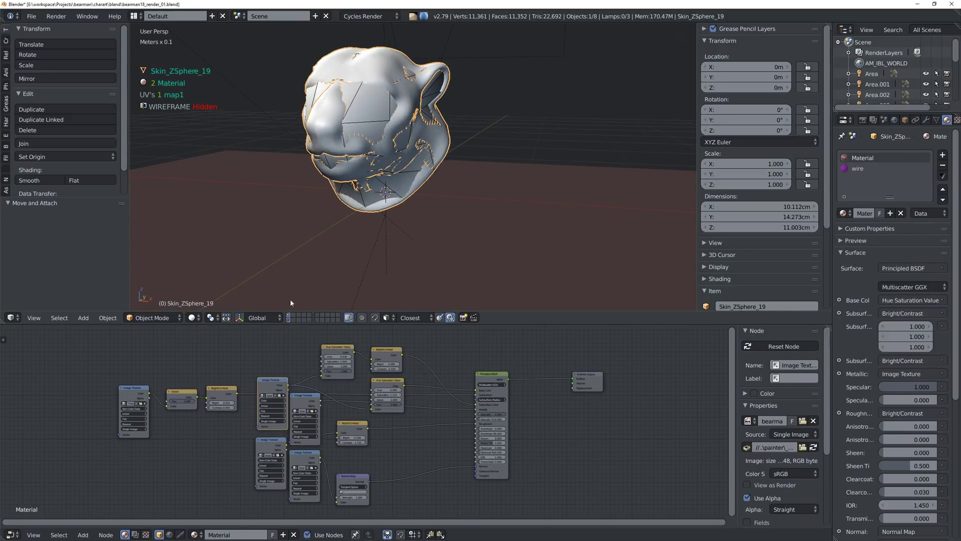
{"action": "left_click", "coordinate": [288, 317]}
{"action": "middle_click_drag", "start_coordinate": [390, 91], "coordinate": [387, 145]}
{"action": "right_click", "coordinate": [361, 125]}
{"action": "right_click", "coordinate": [406, 148], "text": "shift"}
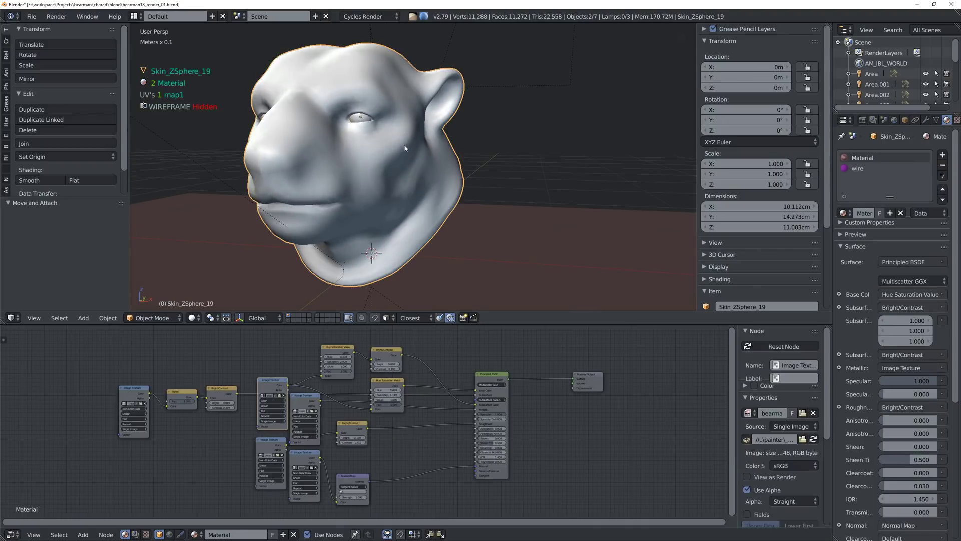
{"action": "left_click", "coordinate": [289, 320], "text": "shift"}
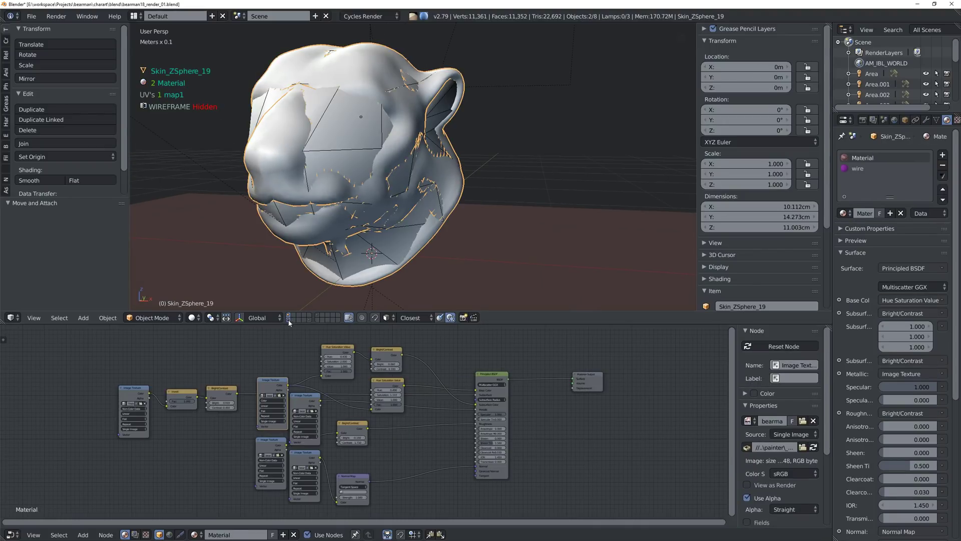
{"action": "right_click", "coordinate": [349, 131], "text": "shift"}
{"action": "key", "text": "KP_Decimal"}
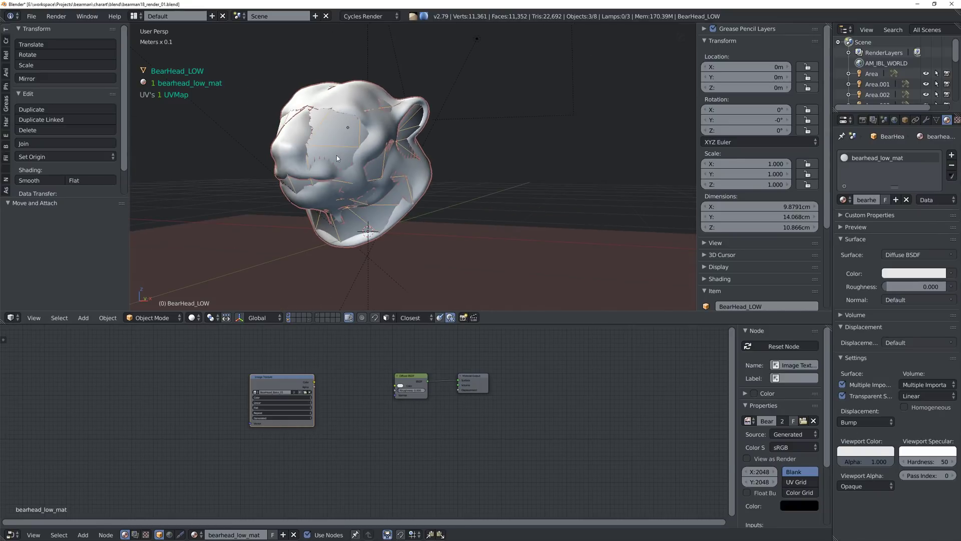
Step: Show the render settings in a widened properties editor, collapse Dimensions, Output, Film, Performance and Post Processing, and expand the Bake settings
{"action": "left_click", "coordinate": [863, 123]}
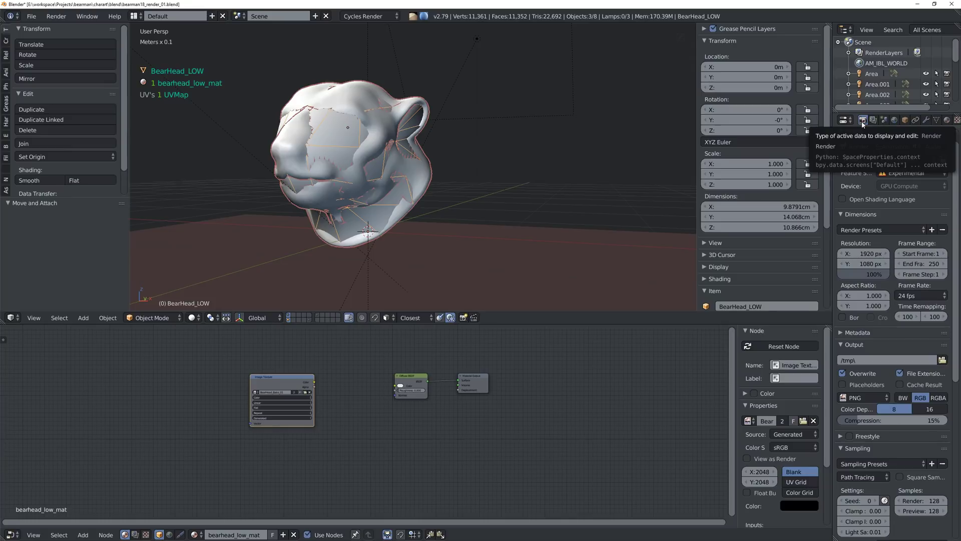
{"action": "left_click_drag", "start_coordinate": [832, 219], "coordinate": [773, 218]}
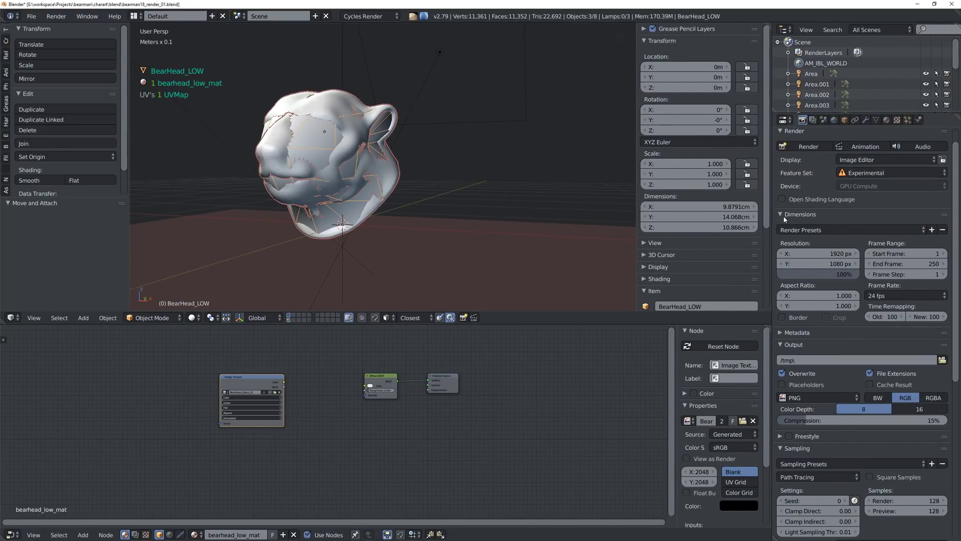
{"action": "left_click", "coordinate": [784, 216]}
{"action": "left_click", "coordinate": [780, 238]}
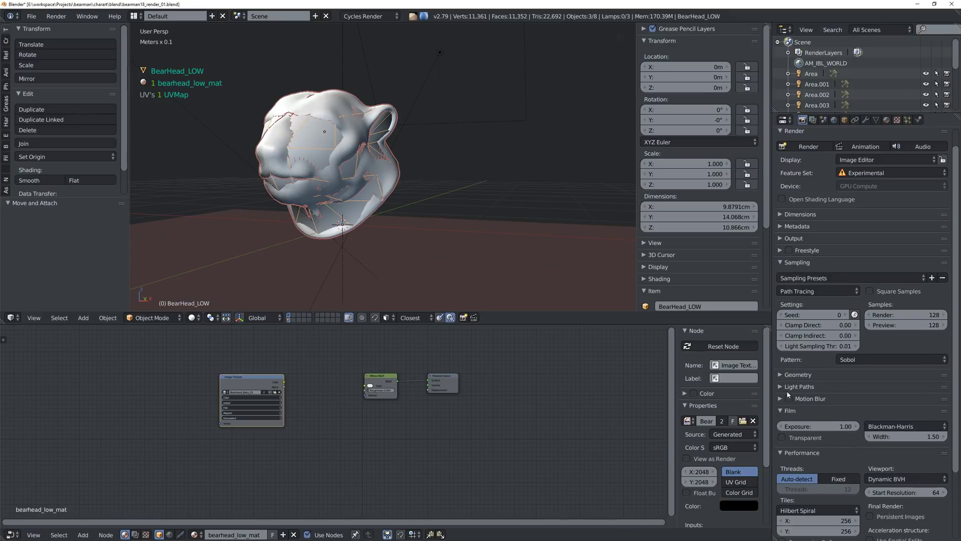
{"action": "left_click", "coordinate": [780, 412]}
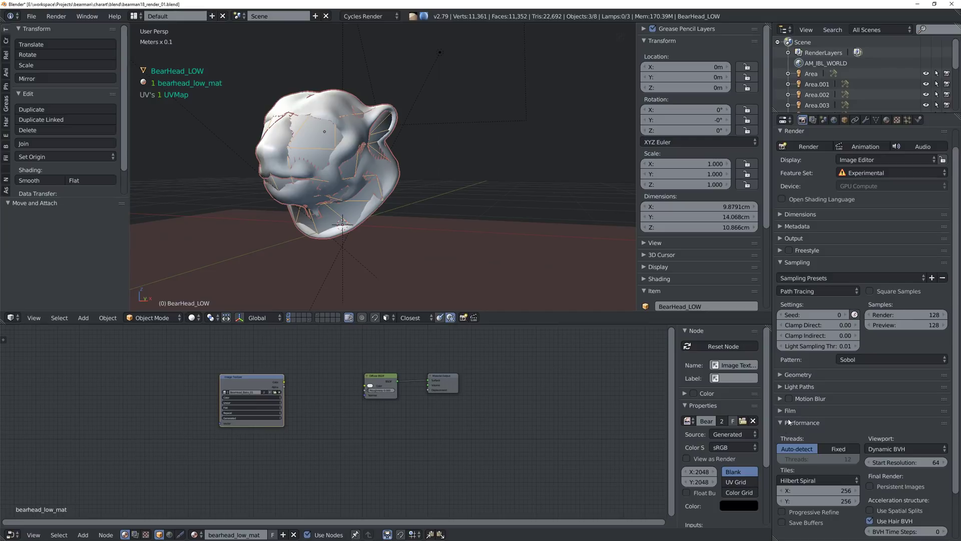
{"action": "scroll", "coordinate": [789, 422], "scroll_direction": "down", "scroll_amount": 2}
{"action": "left_click_drag", "start_coordinate": [782, 392], "coordinate": [783, 406]}
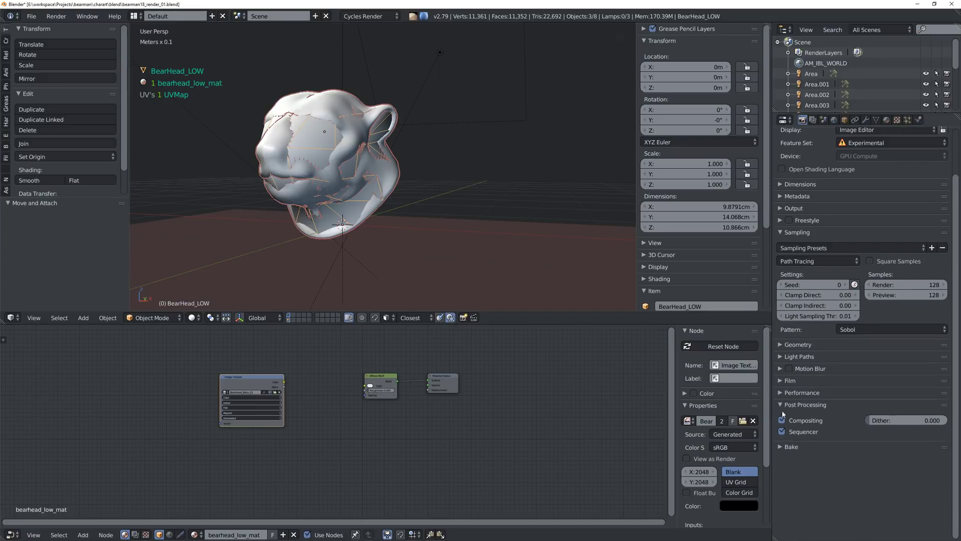
{"action": "left_click", "coordinate": [783, 409]}
{"action": "left_click", "coordinate": [782, 418]}
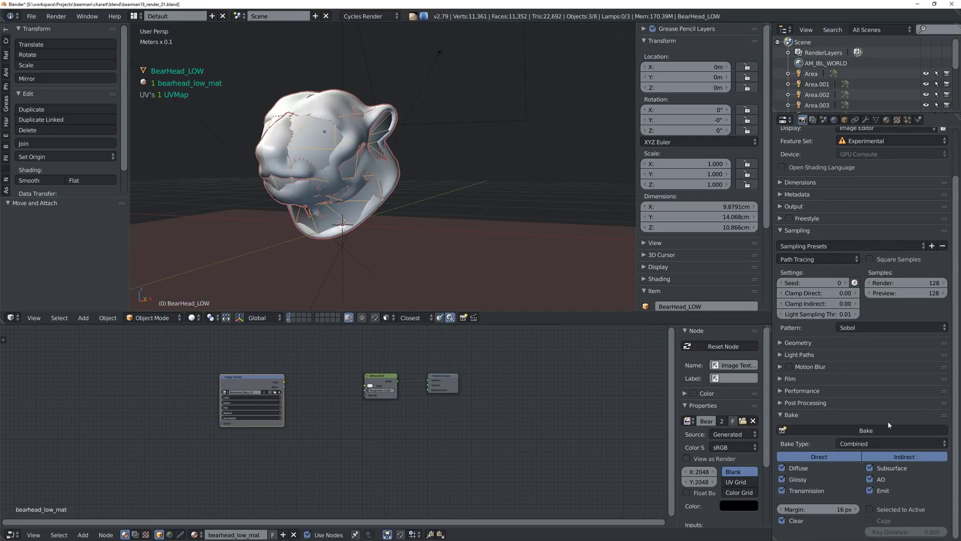
{"action": "scroll", "coordinate": [887, 421], "scroll_direction": "up", "scroll_amount": 3}
{"action": "scroll", "coordinate": [797, 265], "scroll_direction": "down", "scroll_amount": 2}
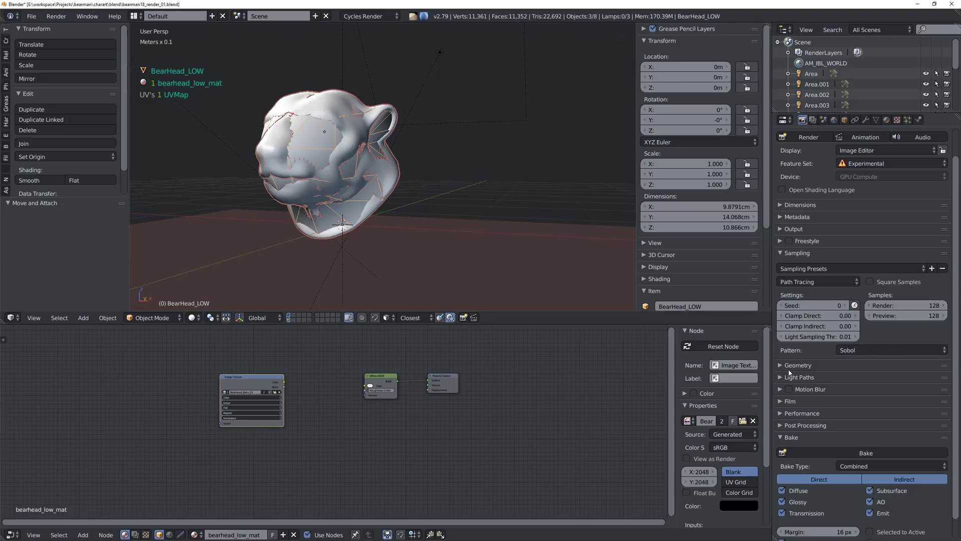
{"action": "left_click", "coordinate": [824, 120]}
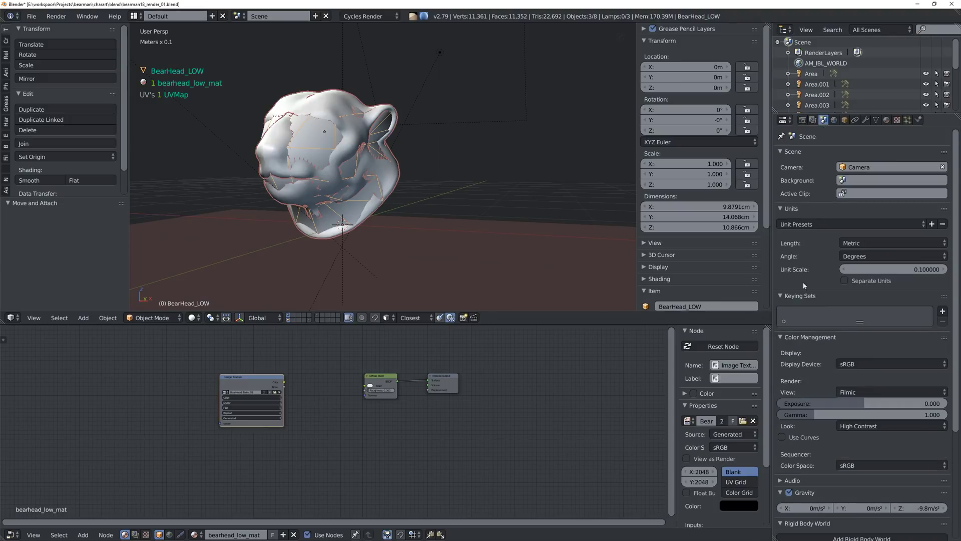
{"action": "left_click", "coordinate": [813, 121]}
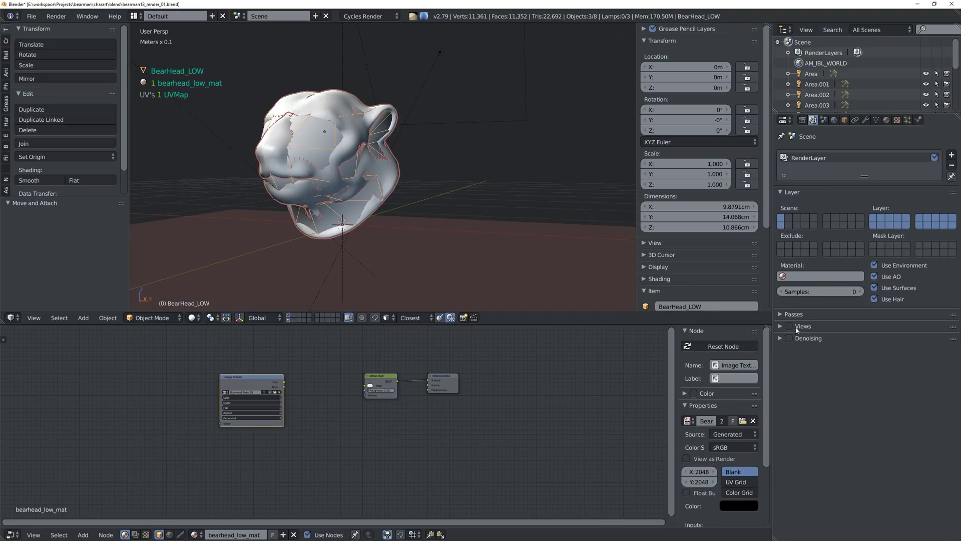
{"action": "left_click", "coordinate": [803, 121]}
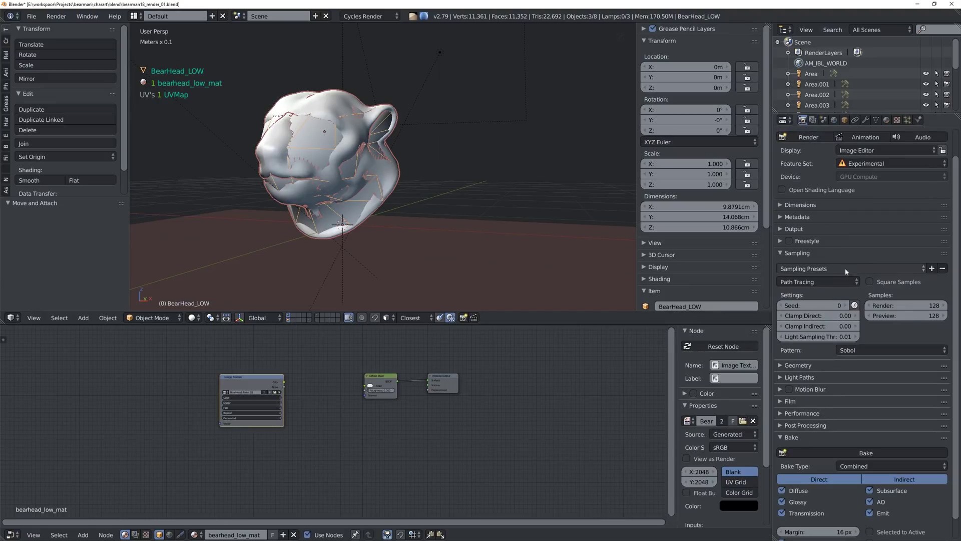
Step: Set the render tile size to 64 by 64 in the Performance settings and collapse that section
{"action": "scroll", "coordinate": [838, 275], "scroll_direction": "down", "scroll_amount": 1}
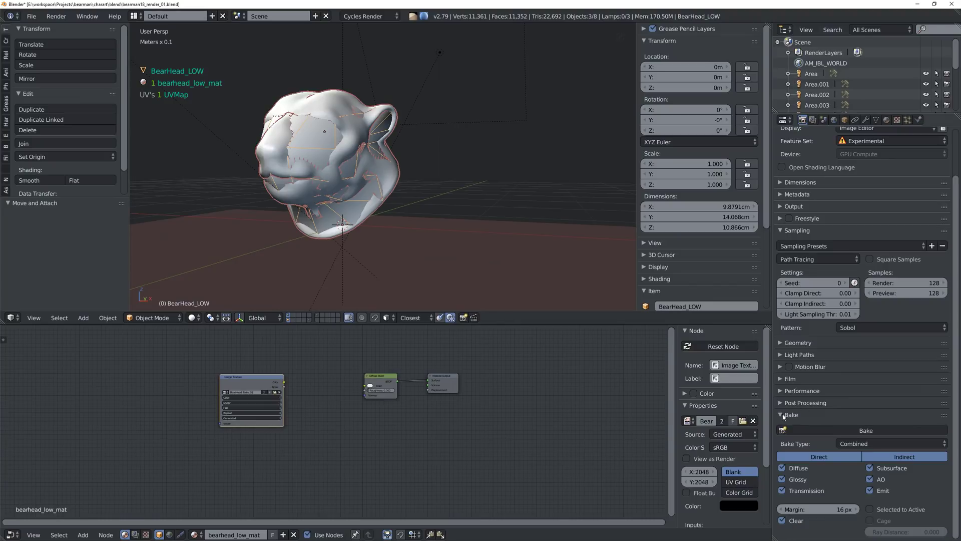
{"action": "left_click", "coordinate": [791, 391]}
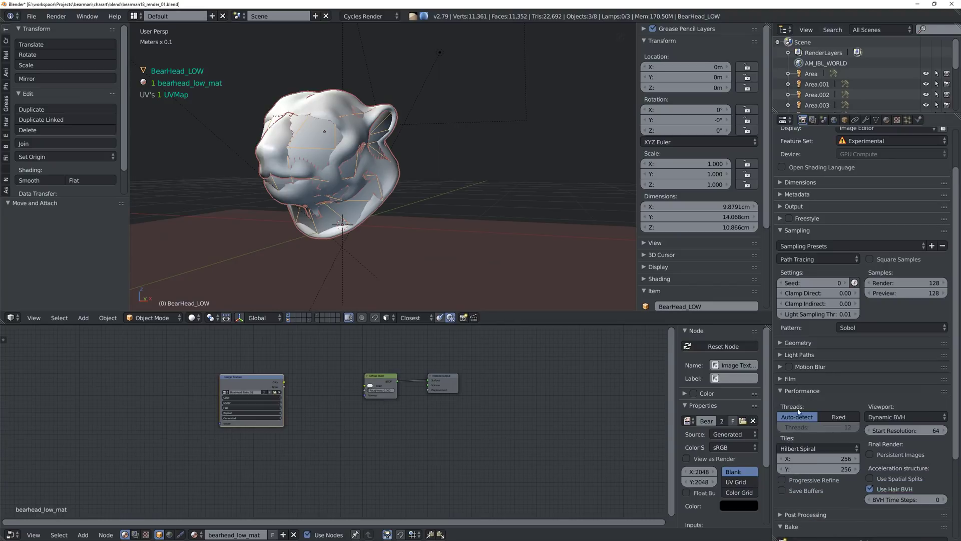
{"action": "left_click", "coordinate": [818, 459]}
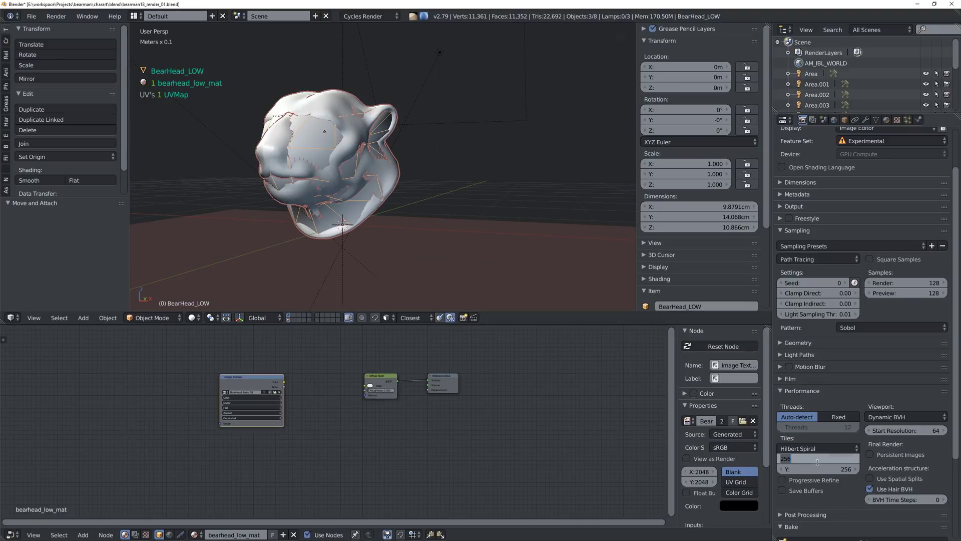
{"action": "type", "text": "64"}
{"action": "key", "text": "Tab"}
{"action": "type", "text": "64"}
{"action": "key", "text": "Return"}
{"action": "left_click", "coordinate": [802, 391]}
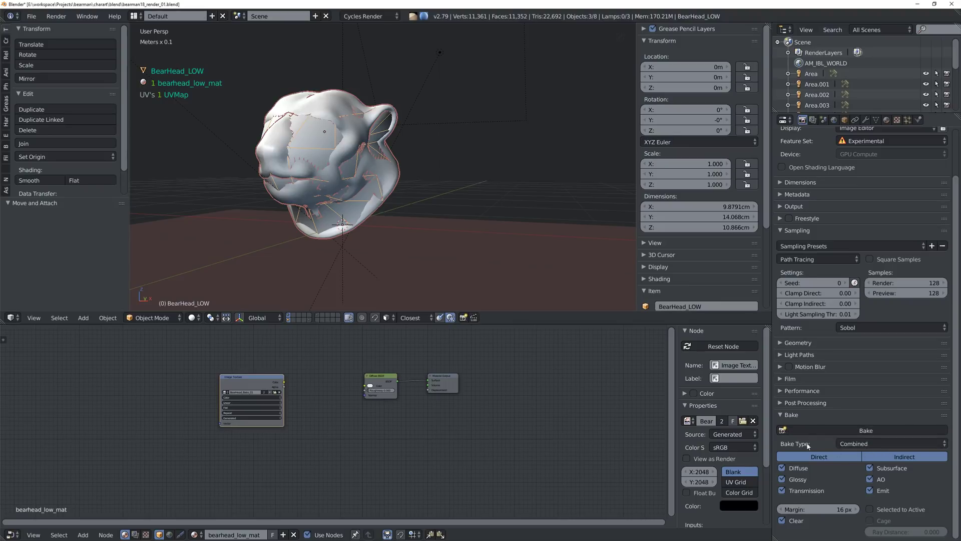
Step: Enable Selected to Active in the bake settings and set the ray distance to 0.1
{"action": "left_click", "coordinate": [864, 445]}
{"action": "left_click", "coordinate": [860, 445]}
{"action": "left_click", "coordinate": [874, 510]}
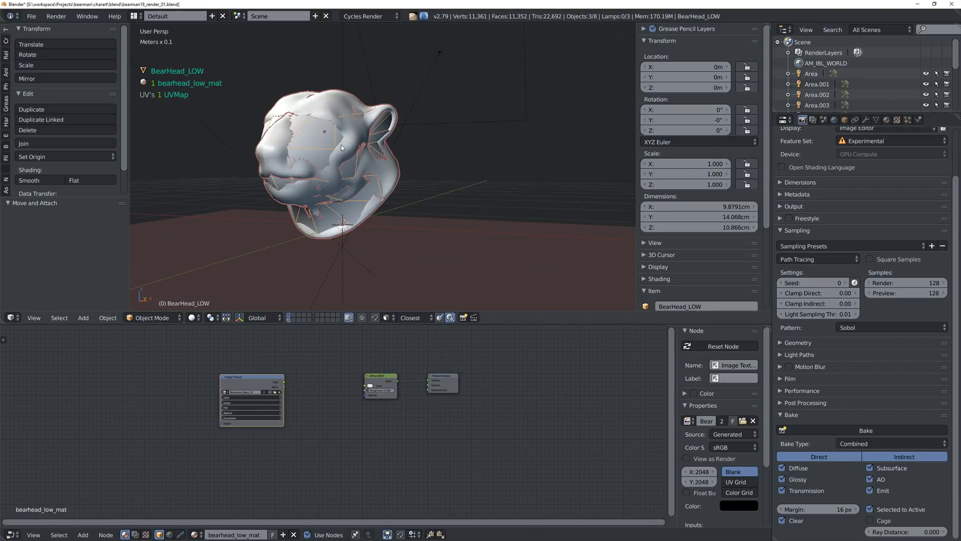
{"action": "left_click", "coordinate": [908, 530]}
{"action": "key", "text": "BackSpace"}
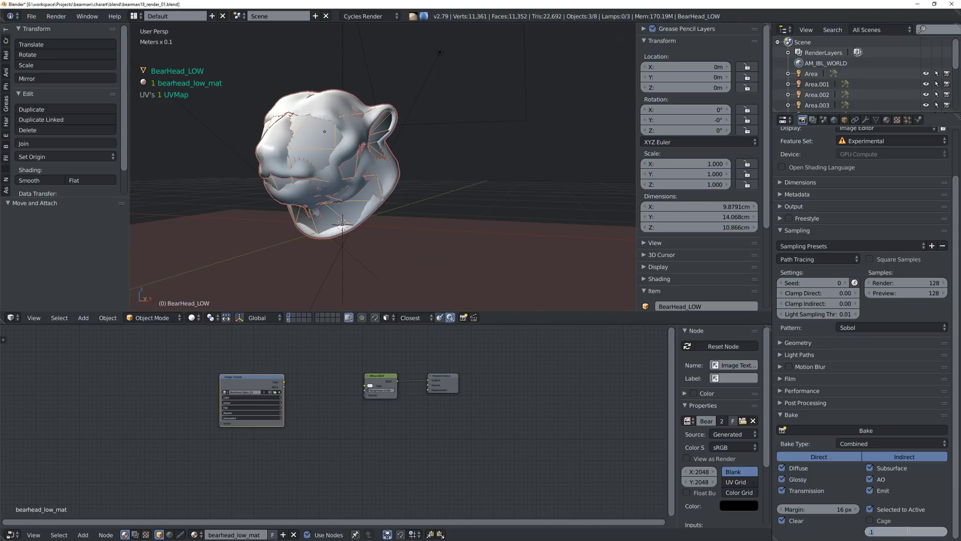
{"action": "type", "text": ".1"}
{"action": "key", "text": "Return"}
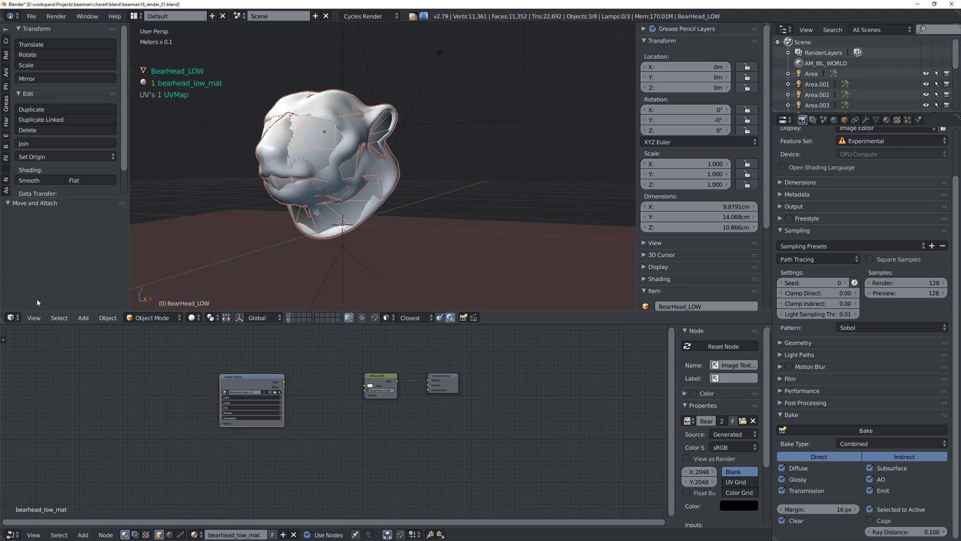
Step: Split the 3D view, show the BearHead_Bake_01 image in a UV/Image Editor, and hide the 3D view's tool and properties shelves
{"action": "left_click_drag", "start_coordinate": [25, 311], "coordinate": [336, 225]}
{"action": "left_click", "coordinate": [10, 385]}
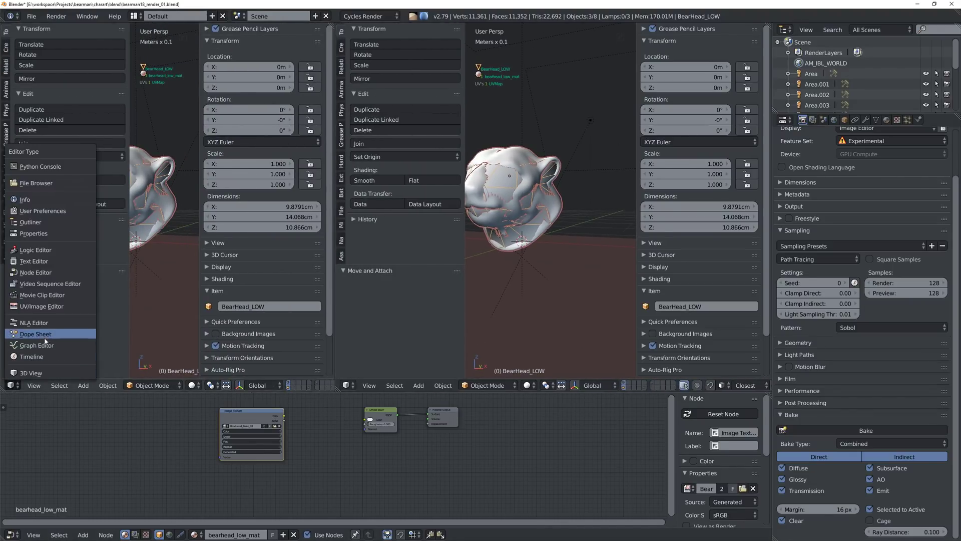
{"action": "left_click", "coordinate": [46, 310]}
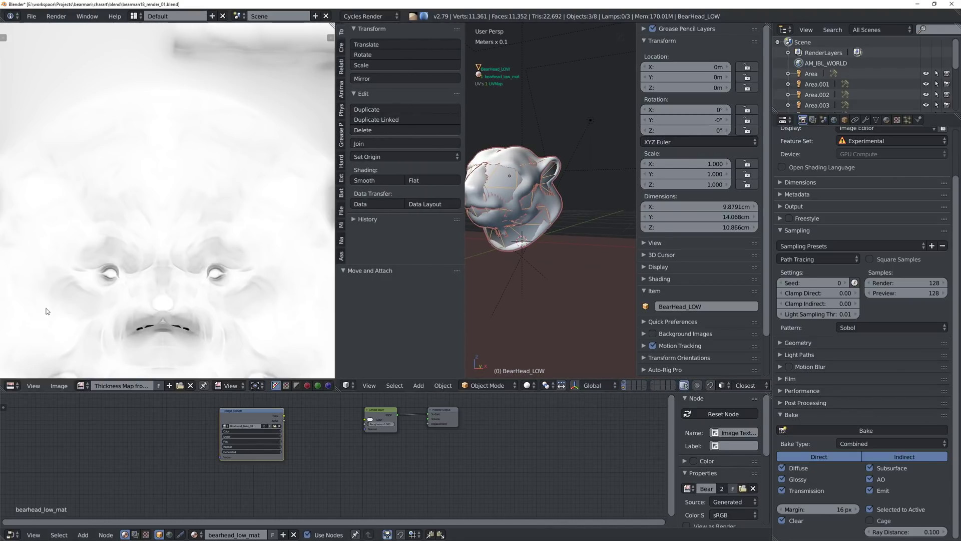
{"action": "left_click", "coordinate": [81, 386]}
{"action": "left_click", "coordinate": [130, 401]}
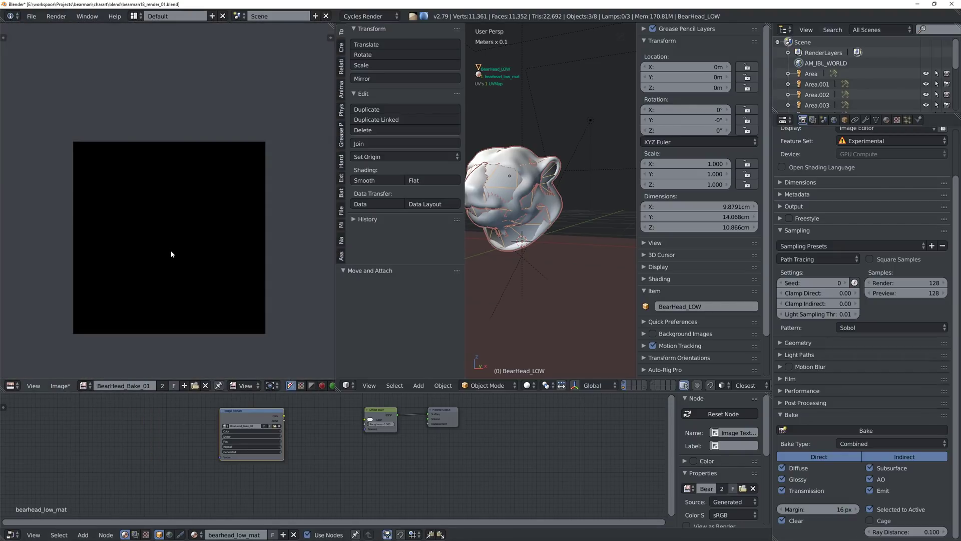
{"action": "scroll", "coordinate": [170, 253], "scroll_direction": "up", "scroll_amount": 1}
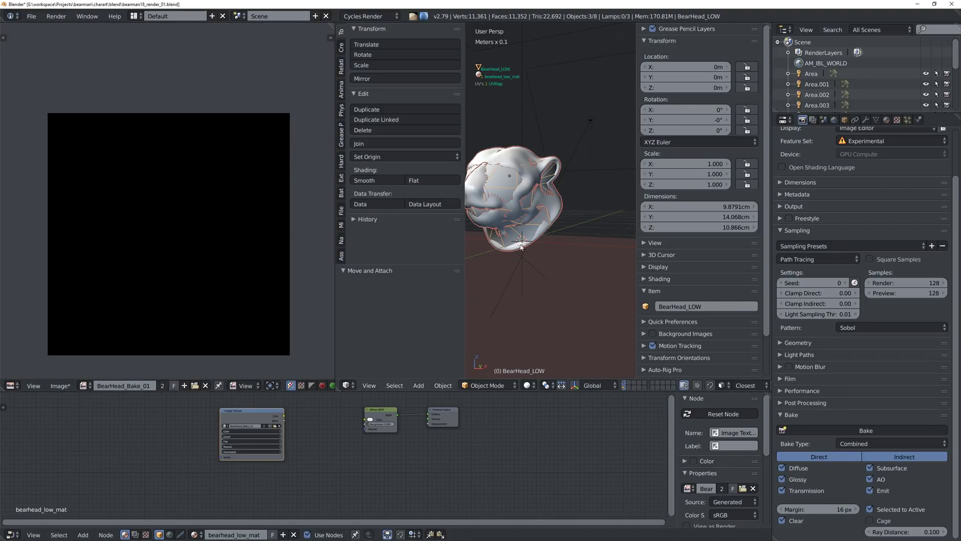
{"action": "key", "text": "t"}
{"action": "key", "text": "n"}
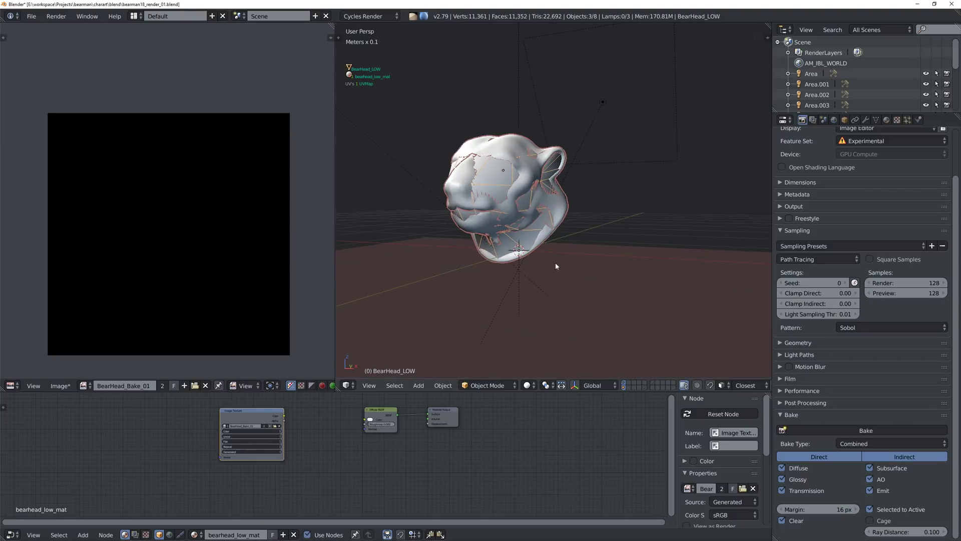
Step: Bake the Combined map from the high-poly head and eye onto BearHead_LOW's image
{"action": "left_click", "coordinate": [884, 429]}
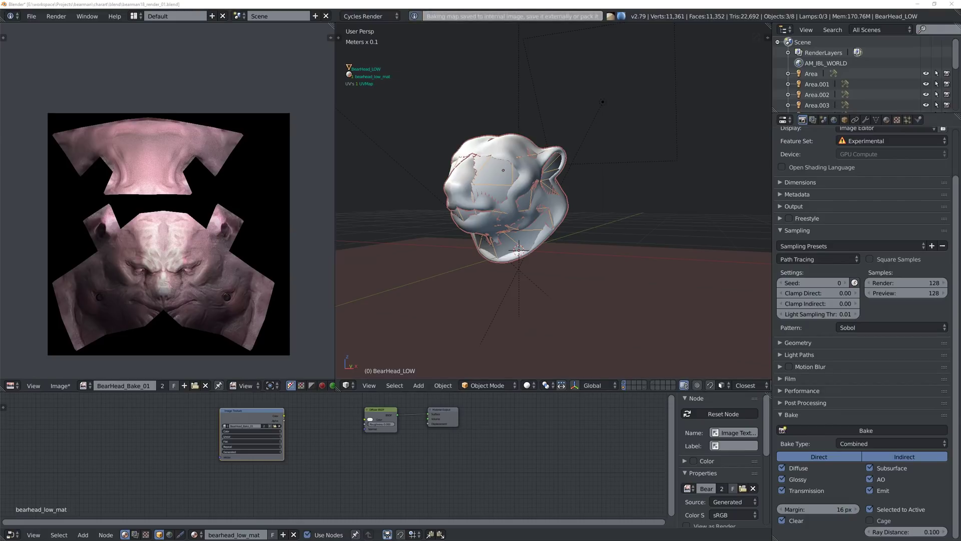
{"action": "key", "text": "ctrl+s"}
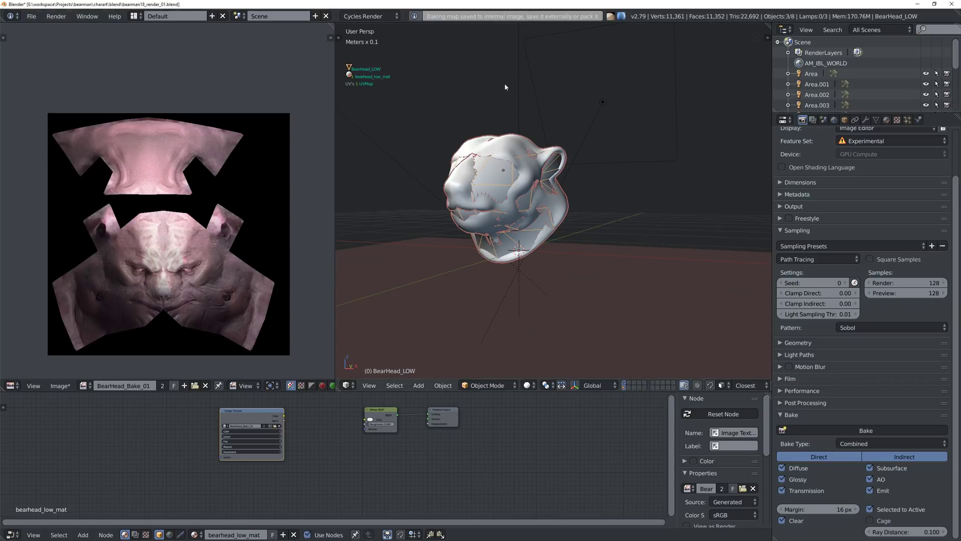
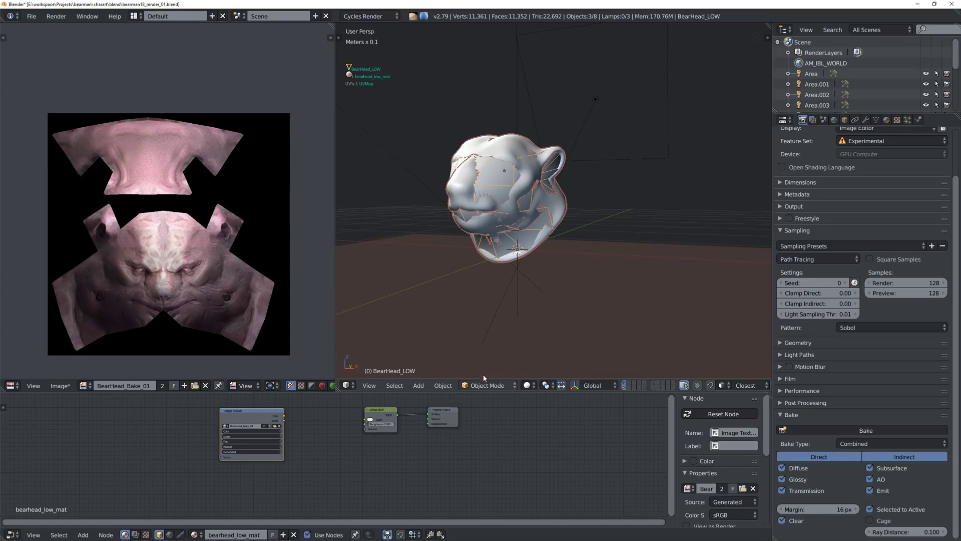
Step: Show only the low-poly layer and display BearHead_LOW with its baked texture in the 3D view
{"action": "left_click", "coordinate": [624, 388]}
{"action": "middle_click_drag", "start_coordinate": [483, 180], "coordinate": [532, 208]}
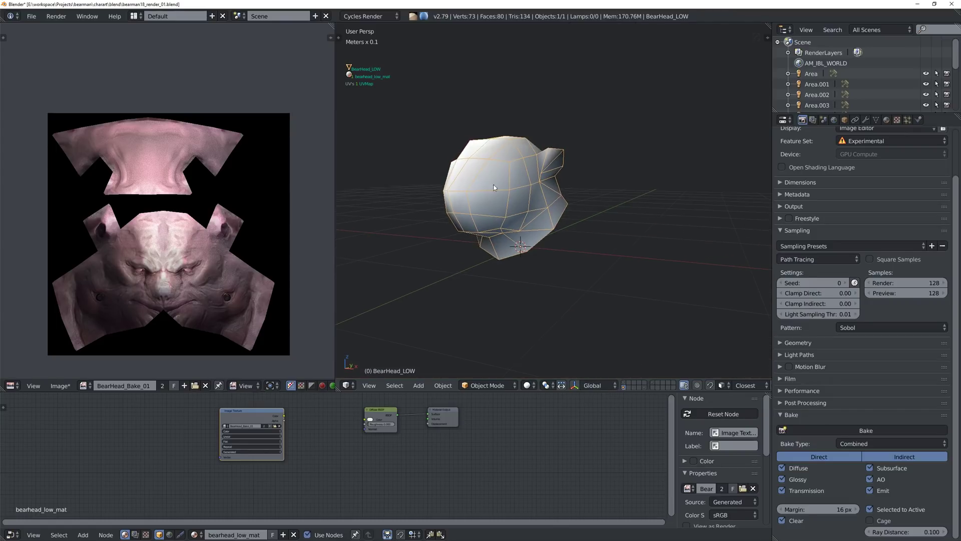
{"action": "key", "text": "z"}
{"action": "left_click", "coordinate": [491, 176]}
{"action": "key", "text": "z"}
{"action": "mouse_move", "coordinate": [491, 176]}
{"action": "middle_mouse_down"}
{"action": "mouse_move", "coordinate": [541, 197]}
{"action": "mouse_move", "coordinate": [445, 188]}
{"action": "mouse_move", "coordinate": [520, 196]}
{"action": "mouse_move", "coordinate": [499, 206]}
{"action": "mouse_move", "coordinate": [492, 200]}
{"action": "mouse_move", "coordinate": [548, 200]}
{"action": "mouse_move", "coordinate": [485, 205]}
{"action": "mouse_move", "coordinate": [497, 208]}
{"action": "mouse_move", "coordinate": [515, 248]}
{"action": "middle_mouse_up"}
{"action": "key", "text": "shift+z"}
{"action": "left_click", "coordinate": [497, 188]}
{"action": "scroll", "coordinate": [503, 209], "scroll_direction": "up", "scroll_amount": 2}
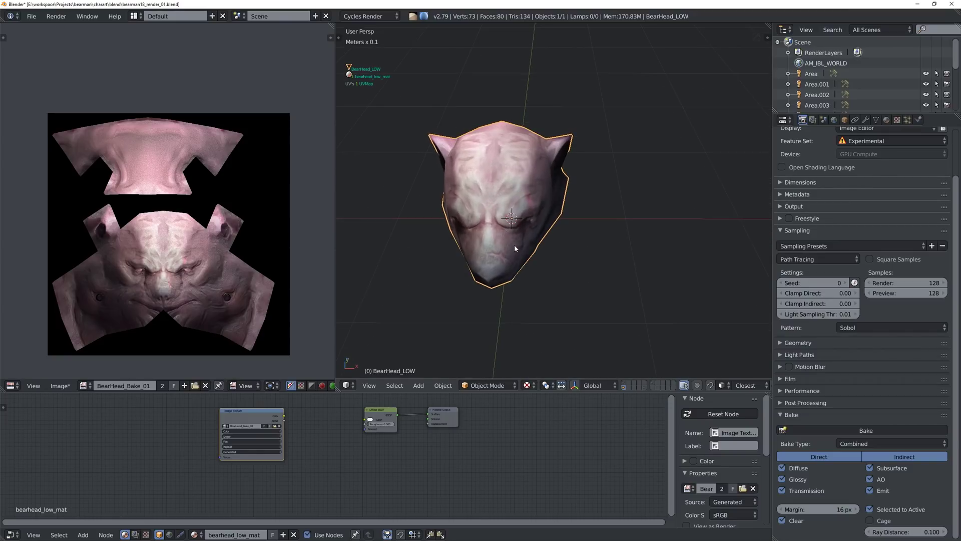
Step: Examine the baked texture on the low-poly head from several angles, comparing it with the mesh wireframe
{"action": "key", "text": "z"}
{"action": "left_click", "coordinate": [575, 253]}
{"action": "middle_click_drag", "start_coordinate": [575, 253], "coordinate": [465, 183]}
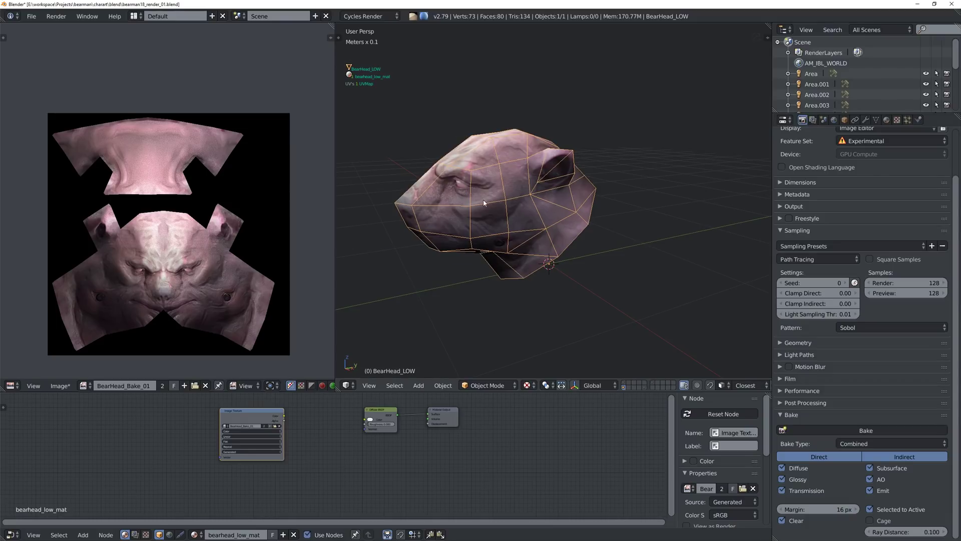
{"action": "key", "text": "z"}
{"action": "left_click", "coordinate": [548, 195]}
{"action": "mouse_move", "coordinate": [548, 194]}
{"action": "middle_mouse_down"}
{"action": "mouse_move", "coordinate": [469, 196]}
{"action": "mouse_move", "coordinate": [489, 209]}
{"action": "mouse_move", "coordinate": [522, 197]}
{"action": "mouse_move", "coordinate": [457, 246]}
{"action": "mouse_move", "coordinate": [449, 239]}
{"action": "mouse_move", "coordinate": [500, 228]}
{"action": "mouse_move", "coordinate": [485, 254]}
{"action": "mouse_move", "coordinate": [508, 215]}
{"action": "mouse_move", "coordinate": [603, 209]}
{"action": "mouse_move", "coordinate": [599, 183]}
{"action": "mouse_move", "coordinate": [521, 180]}
{"action": "mouse_move", "coordinate": [465, 257]}
{"action": "middle_mouse_up"}
{"action": "middle_click_drag", "start_coordinate": [514, 344], "coordinate": [522, 243]}
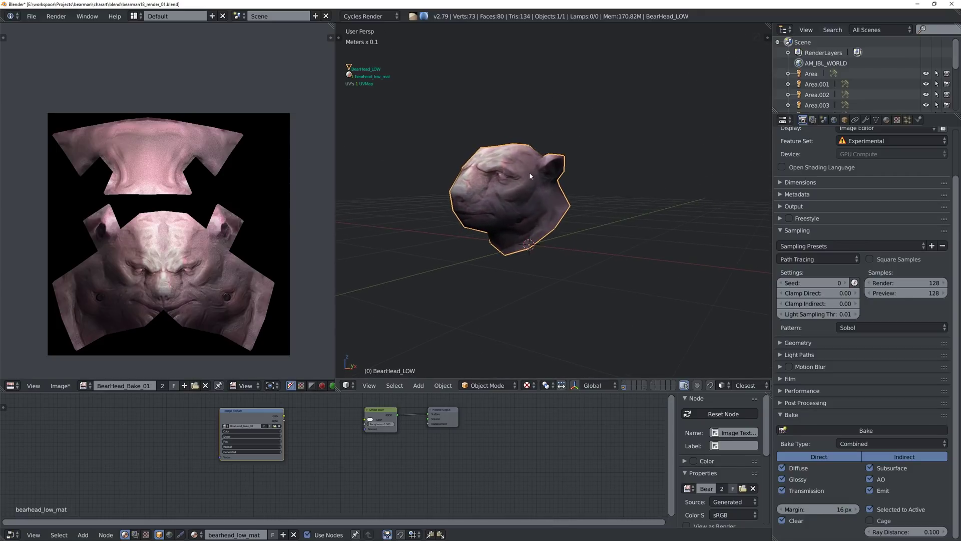
Step: Set a render border around the low-poly head and display it in rendered shading
{"action": "key", "text": "ctrl+b"}
{"action": "left_click_drag", "start_coordinate": [396, 83], "coordinate": [614, 327]}
{"action": "key", "text": "shift+z"}
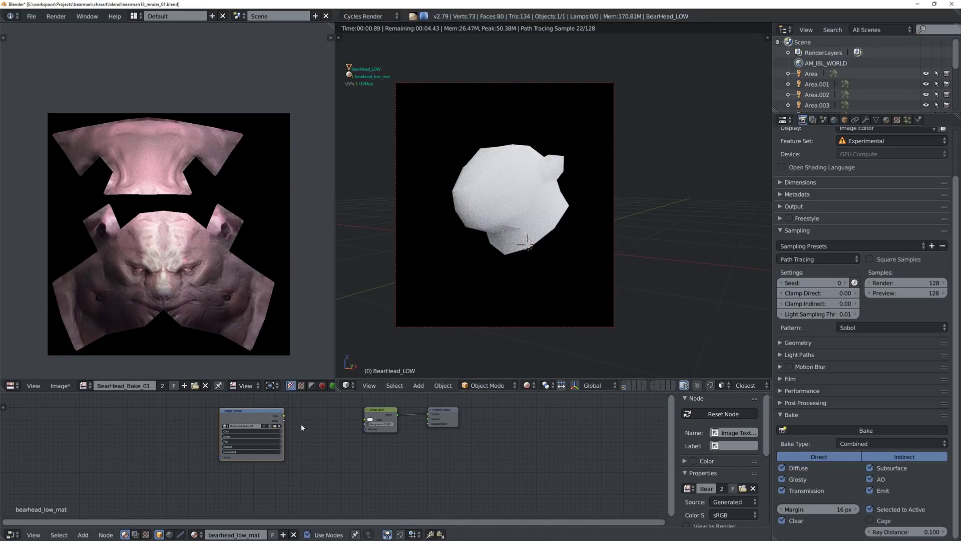
Step: Add an Emission shader and link it between the baked Image Texture's color and the Material Output's surface
{"action": "key", "text": "shift+a"}
{"action": "key", "text": "Escape"}
{"action": "key", "text": "shift+a"}
{"action": "mouse_move", "coordinate": [354, 457]}
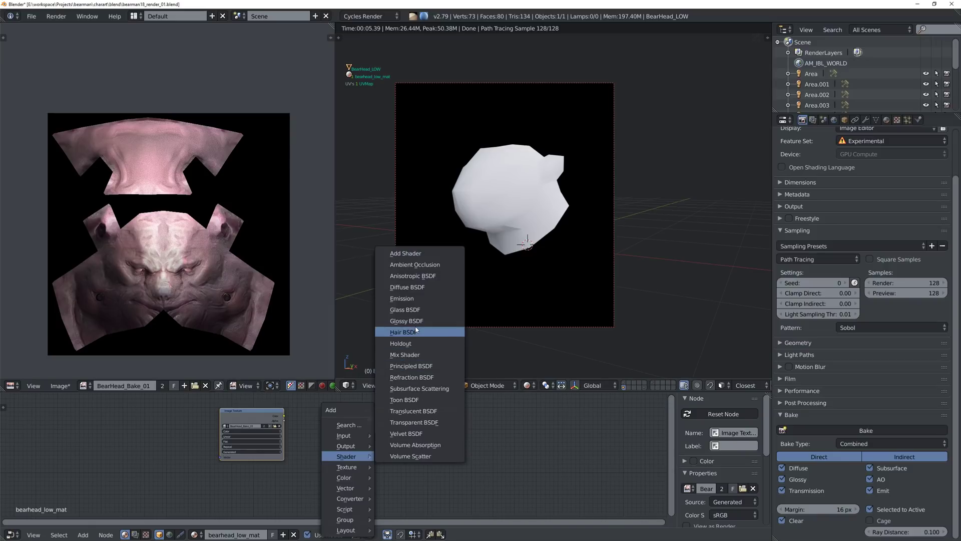
{"action": "left_click", "coordinate": [419, 297]}
{"action": "left_click", "coordinate": [368, 446]}
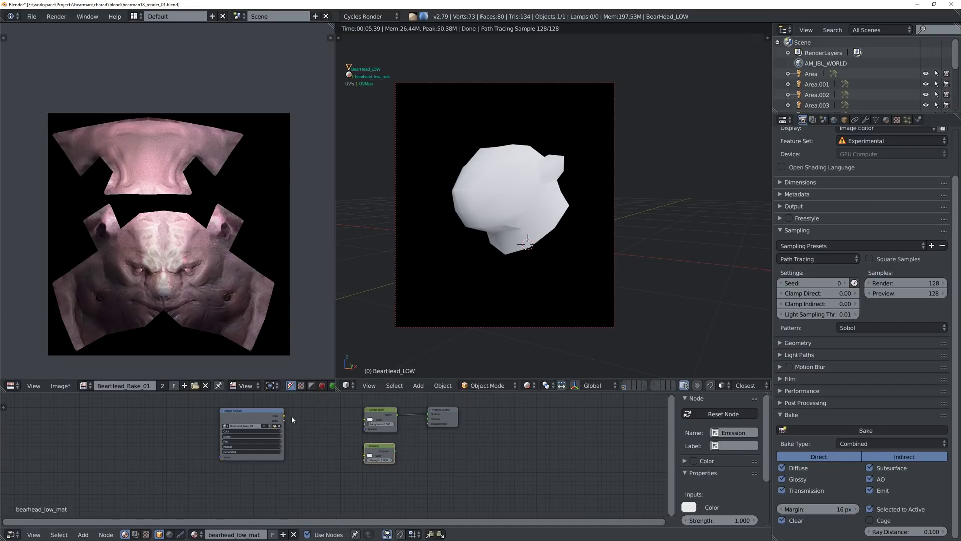
{"action": "left_click_drag", "start_coordinate": [284, 416], "coordinate": [429, 415]}
Step: Examine the rendered low-poly head with its baked emissive texture from several angles
{"action": "middle_click_drag", "start_coordinate": [557, 197], "coordinate": [524, 191]}
{"action": "scroll", "coordinate": [527, 173], "scroll_direction": "up", "scroll_amount": 3}
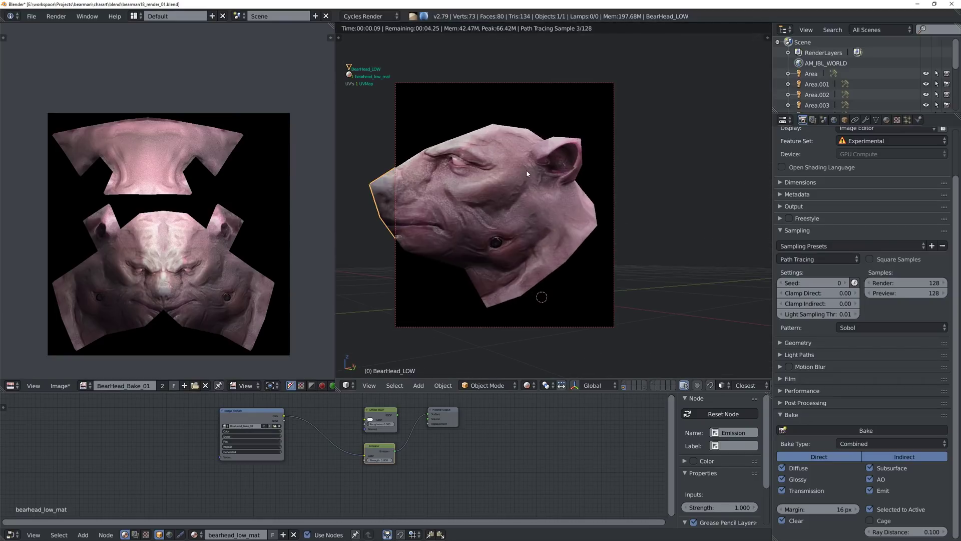
{"action": "middle_click_drag", "start_coordinate": [450, 189], "coordinate": [507, 175]}
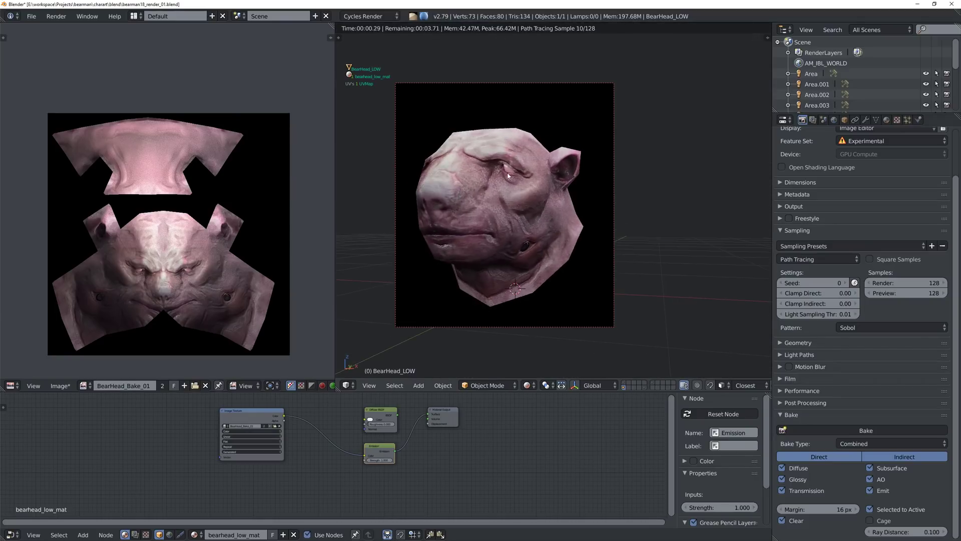
{"action": "middle_click_drag", "start_coordinate": [476, 232], "coordinate": [443, 225]}
{"action": "scroll", "coordinate": [528, 224], "scroll_direction": "up", "scroll_amount": 2}
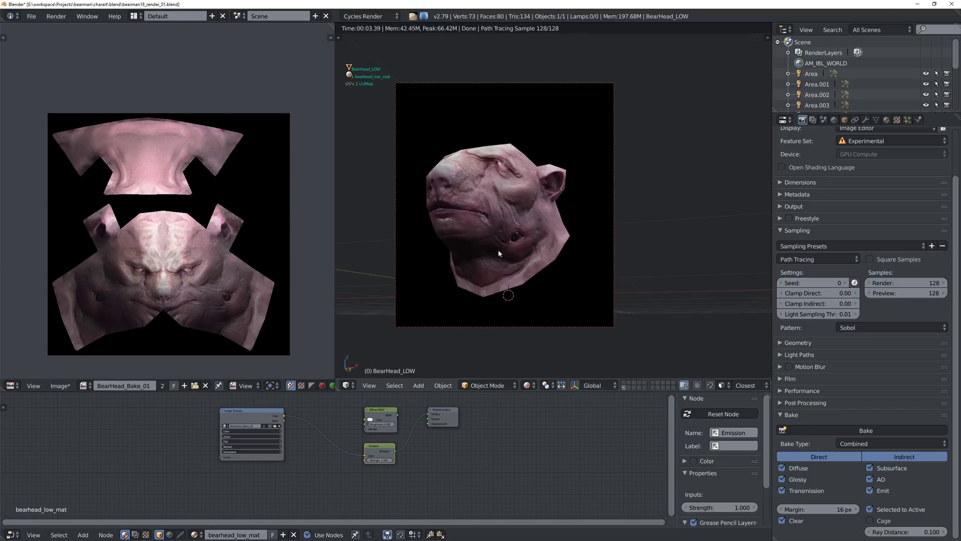
{"action": "mouse_move", "coordinate": [562, 191]}
{"action": "middle_mouse_down"}
{"action": "mouse_move", "coordinate": [493, 241]}
{"action": "mouse_move", "coordinate": [504, 240]}
{"action": "mouse_move", "coordinate": [486, 232]}
{"action": "mouse_move", "coordinate": [543, 246]}
{"action": "mouse_move", "coordinate": [597, 232]}
{"action": "middle_mouse_up"}
Step: Return the 3D view to textured shading and view the low-poly head from the side
{"action": "key", "text": "shift+z"}
{"action": "key", "text": "z"}
{"action": "left_click", "coordinate": [444, 198]}
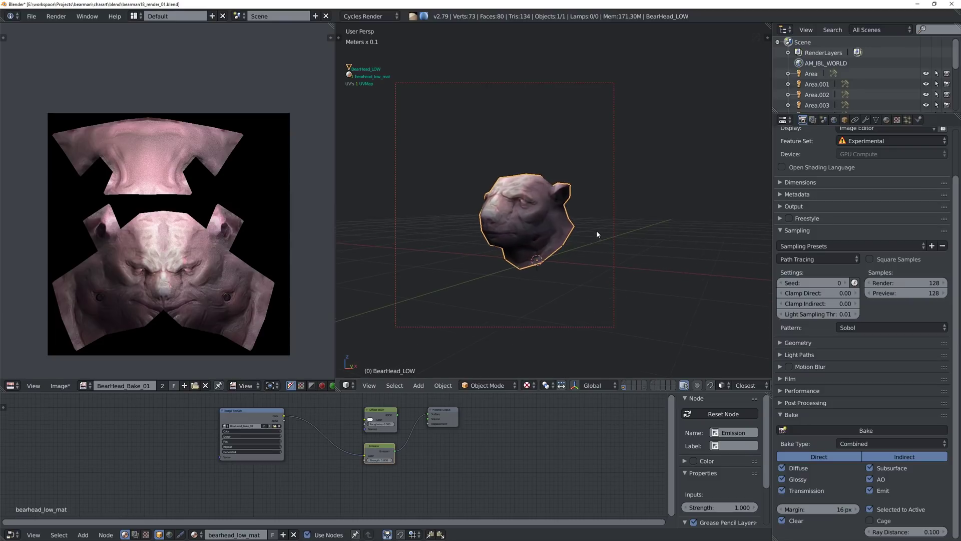
{"action": "mouse_move", "coordinate": [514, 231]}
{"action": "middle_mouse_down"}
{"action": "mouse_move", "coordinate": [544, 244]}
{"action": "mouse_move", "coordinate": [535, 256]}
{"action": "mouse_move", "coordinate": [510, 235]}
{"action": "middle_mouse_up"}
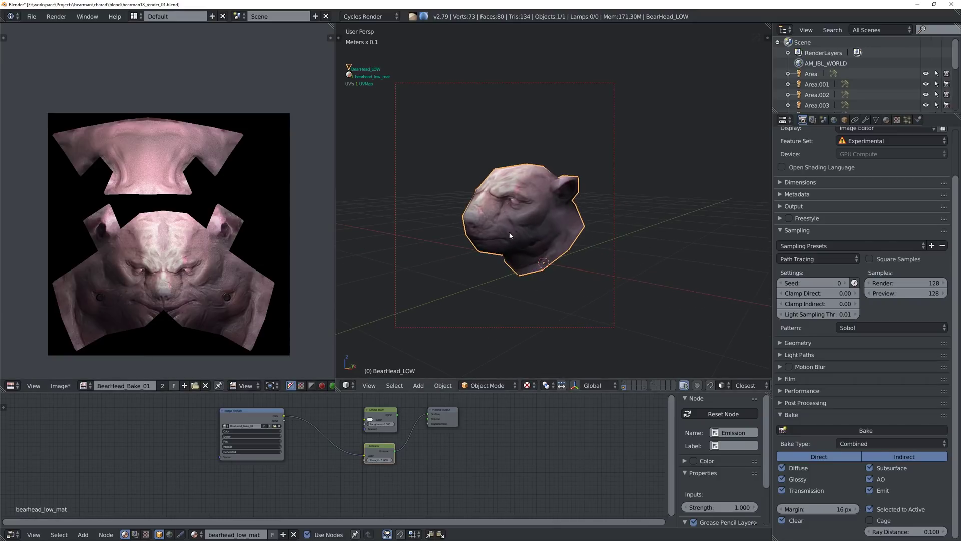
Step: Show only the high-poly layer, select Skin_ZSphere_19, and remove its wire material slot
{"action": "left_click", "coordinate": [625, 384]}
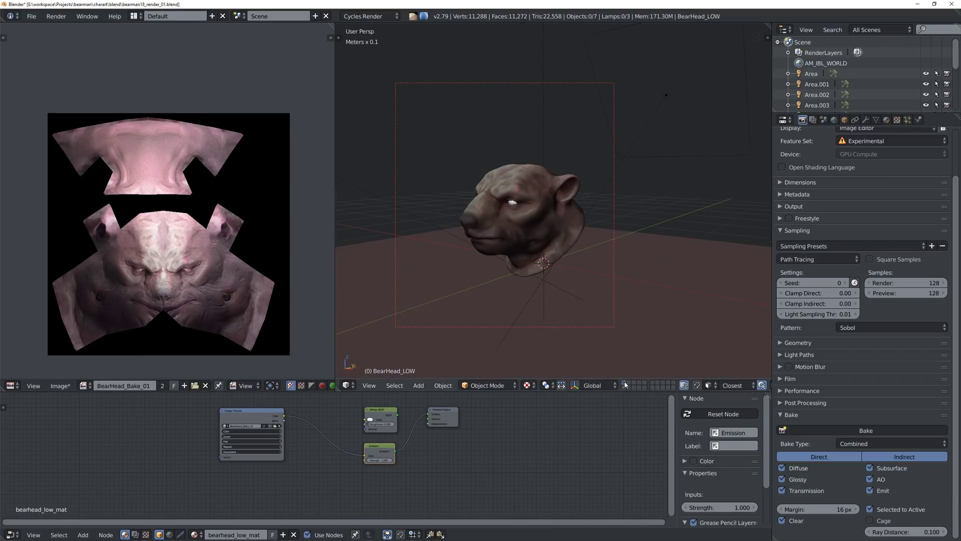
{"action": "right_click", "coordinate": [519, 191]}
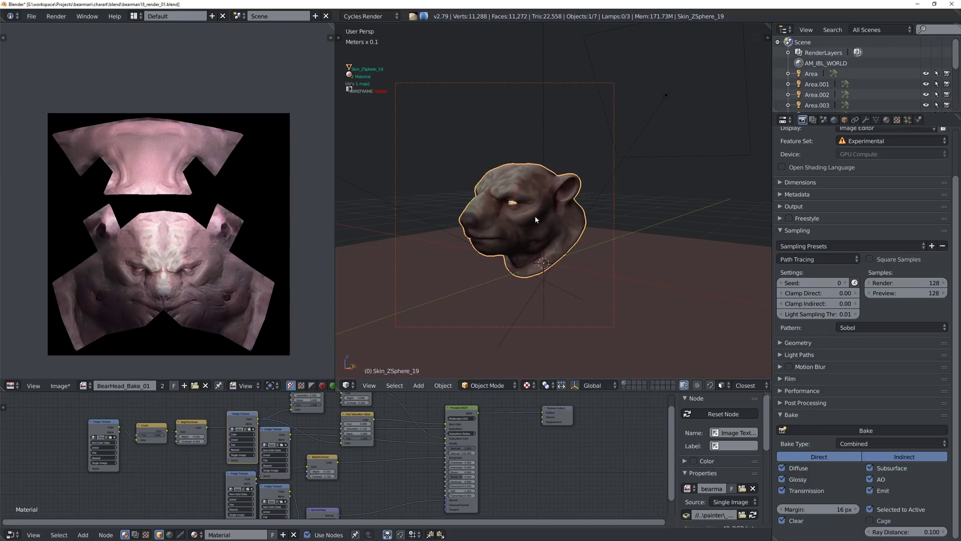
{"action": "left_click", "coordinate": [887, 120]}
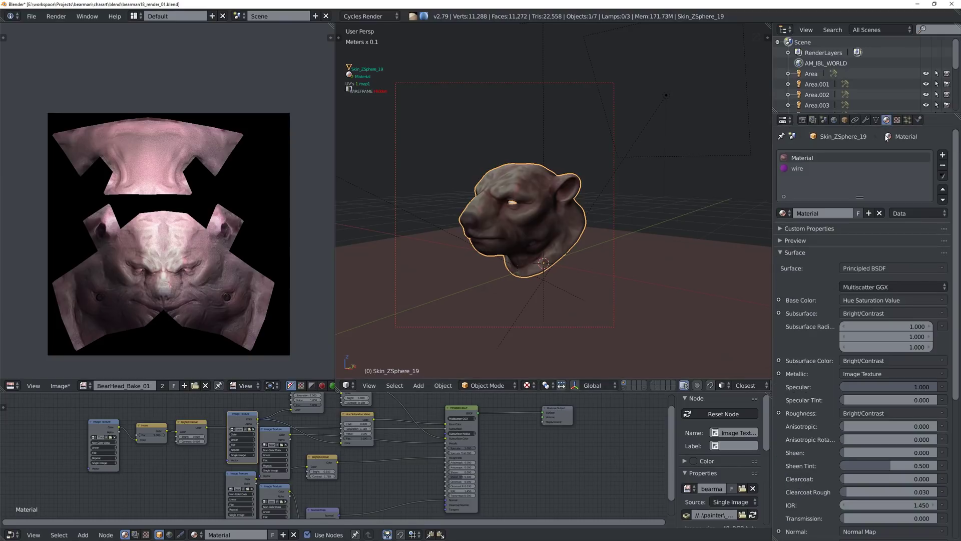
{"action": "left_click", "coordinate": [817, 169]}
{"action": "left_click", "coordinate": [943, 165]}
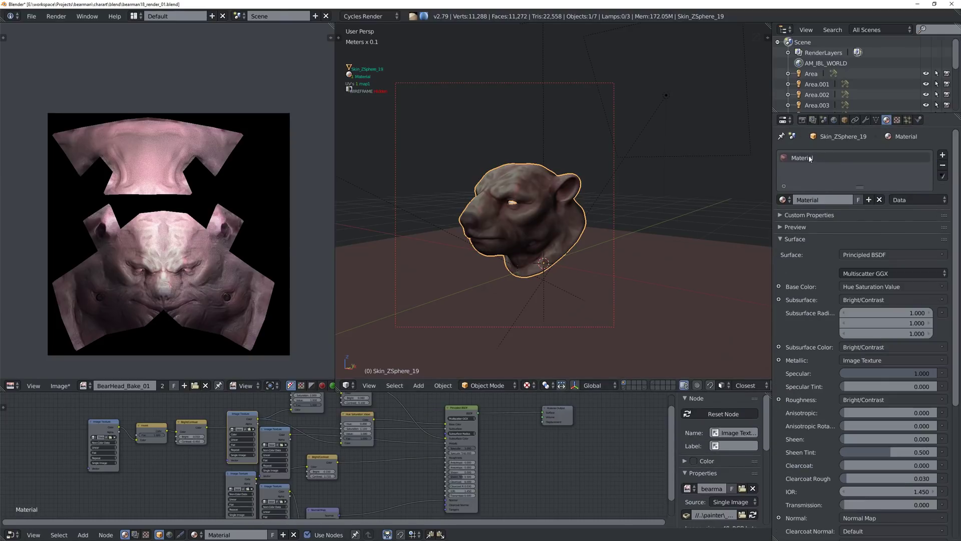
{"action": "left_click", "coordinate": [942, 155]}
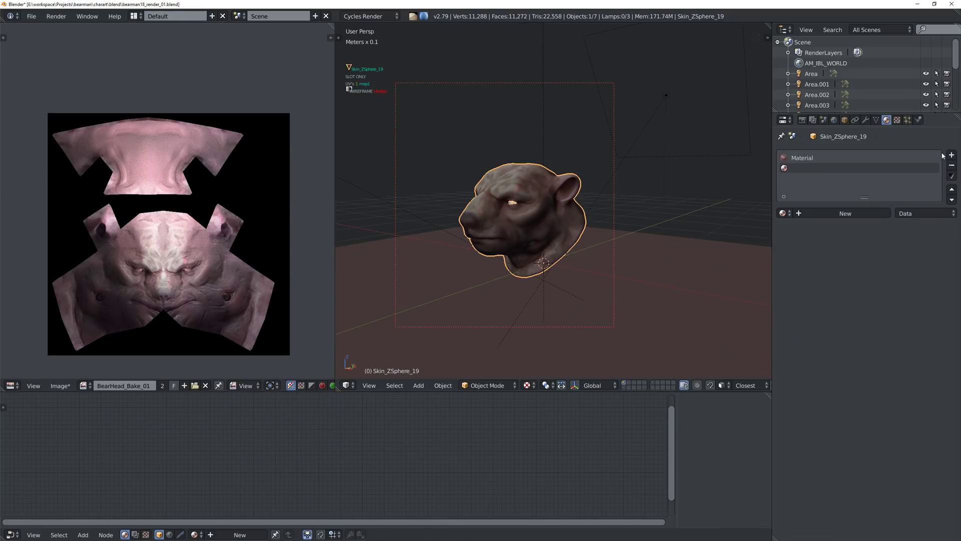
{"action": "left_click", "coordinate": [955, 166]}
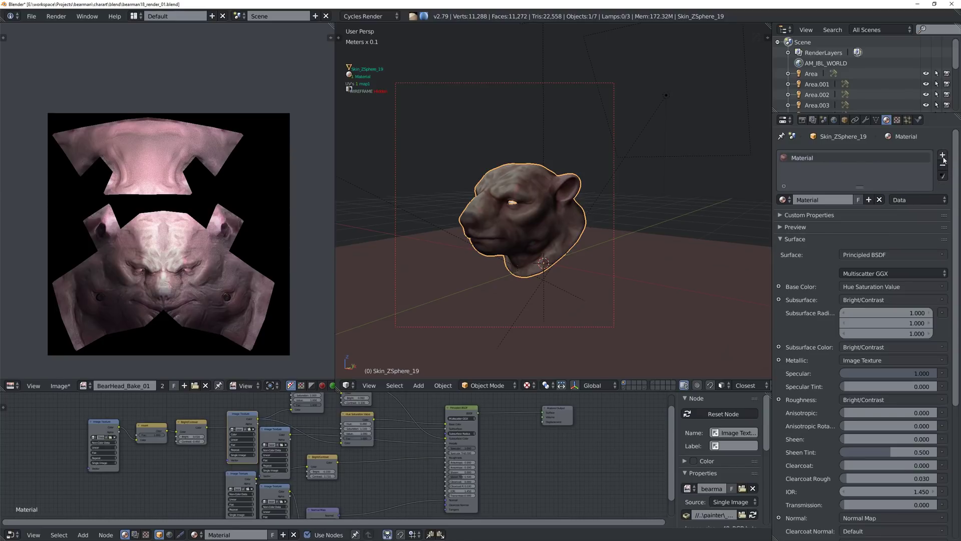
{"action": "left_click", "coordinate": [943, 156]}
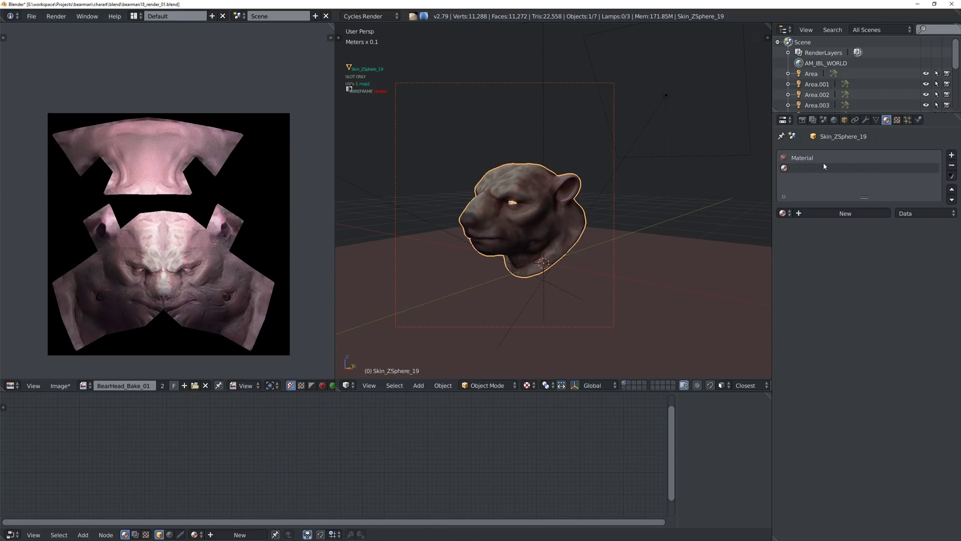
{"action": "left_click", "coordinate": [951, 165]}
Step: Duplicate the high-poly head's material and disconnect the Base Color and Subsurface Color inputs of its Principled BSDF
{"action": "left_click", "coordinate": [872, 201]}
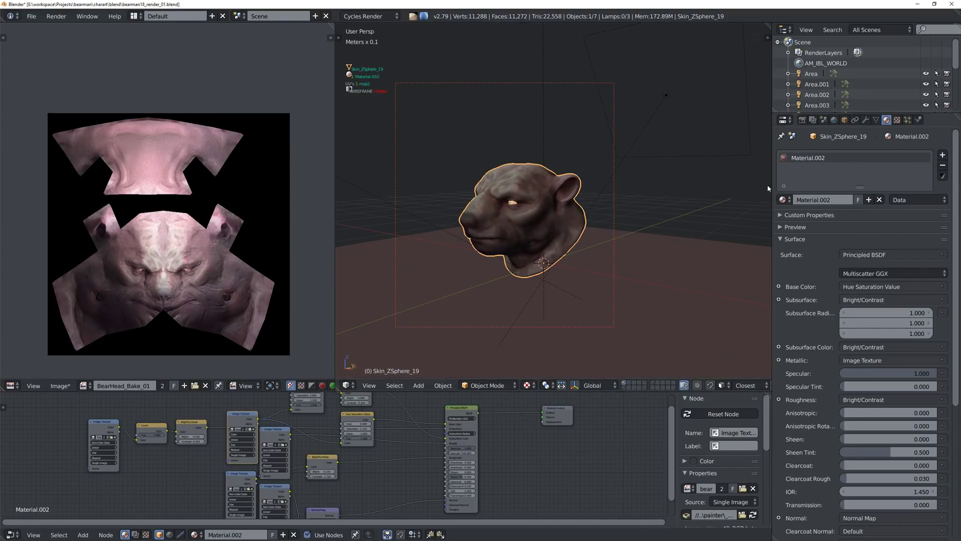
{"action": "scroll", "coordinate": [167, 482], "scroll_direction": "down", "scroll_amount": 2}
{"action": "middle_click_drag", "start_coordinate": [168, 481], "coordinate": [224, 488]}
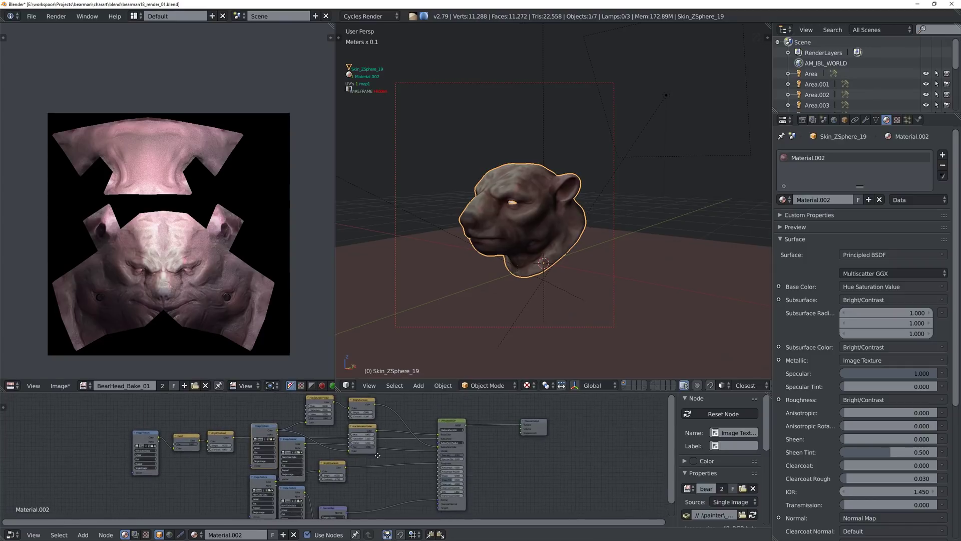
{"action": "scroll", "coordinate": [390, 466], "scroll_direction": "up", "scroll_amount": 1}
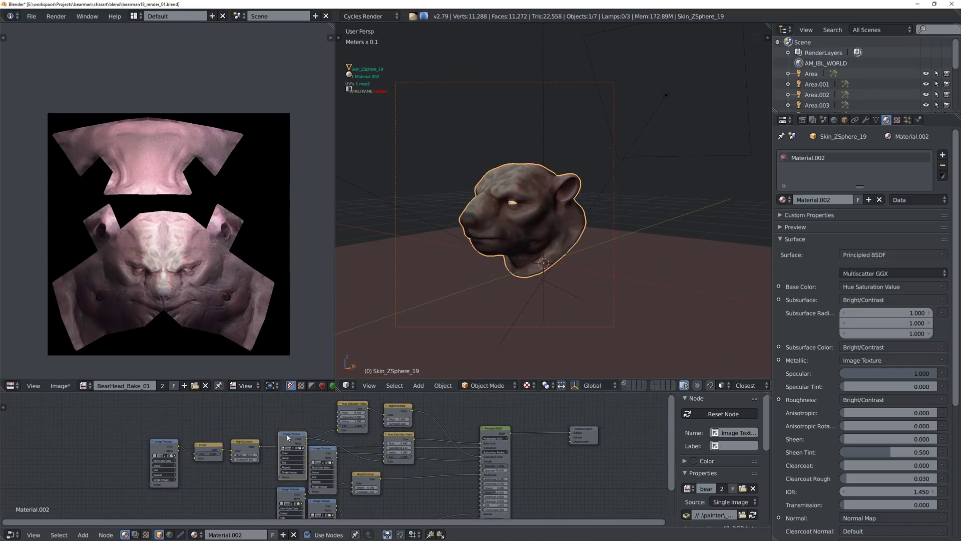
{"action": "scroll", "coordinate": [466, 442], "scroll_direction": "up", "scroll_amount": 1}
{"action": "mouse_move", "coordinate": [485, 443]}
{"action": "left_mouse_down"}
{"action": "mouse_move", "coordinate": [478, 435]}
{"action": "mouse_move", "coordinate": [478, 461]}
{"action": "left_mouse_up"}
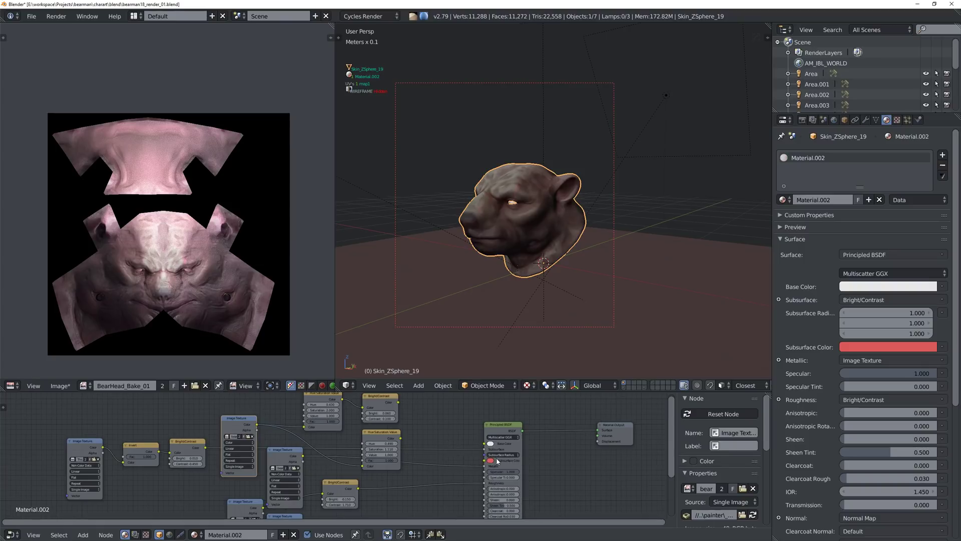
{"action": "scroll", "coordinate": [495, 466], "scroll_direction": "up", "scroll_amount": 1}
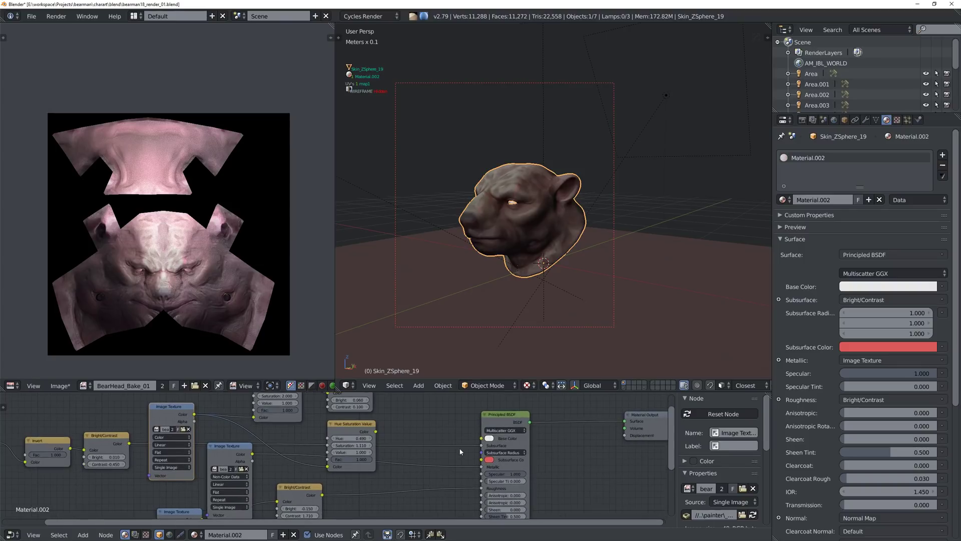
Step: Disconnect the Principled BSDF's Subsurface input, set Subsurface to 0, and preview the high-poly head in rendered shading from both sides
{"action": "left_click_drag", "start_coordinate": [481, 445], "coordinate": [464, 451]}
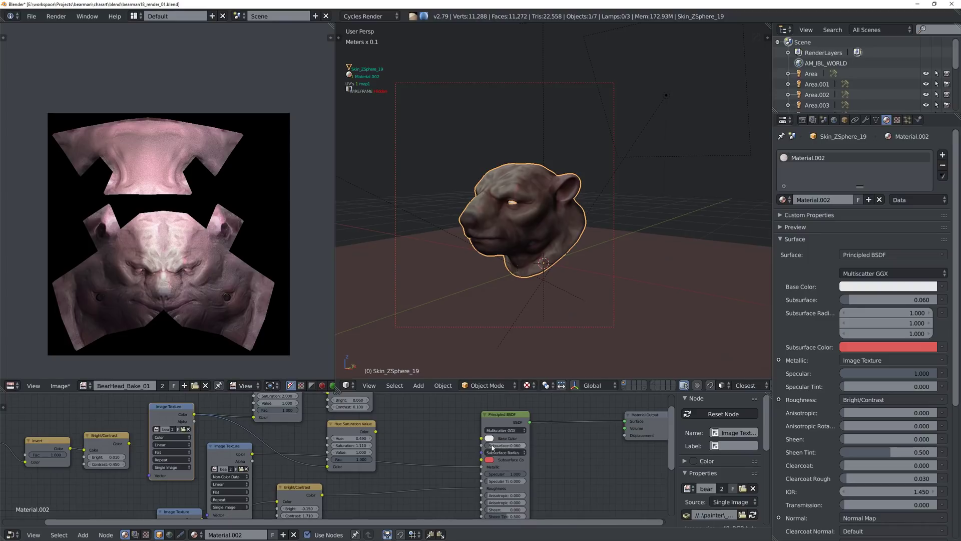
{"action": "key", "text": "shift+z"}
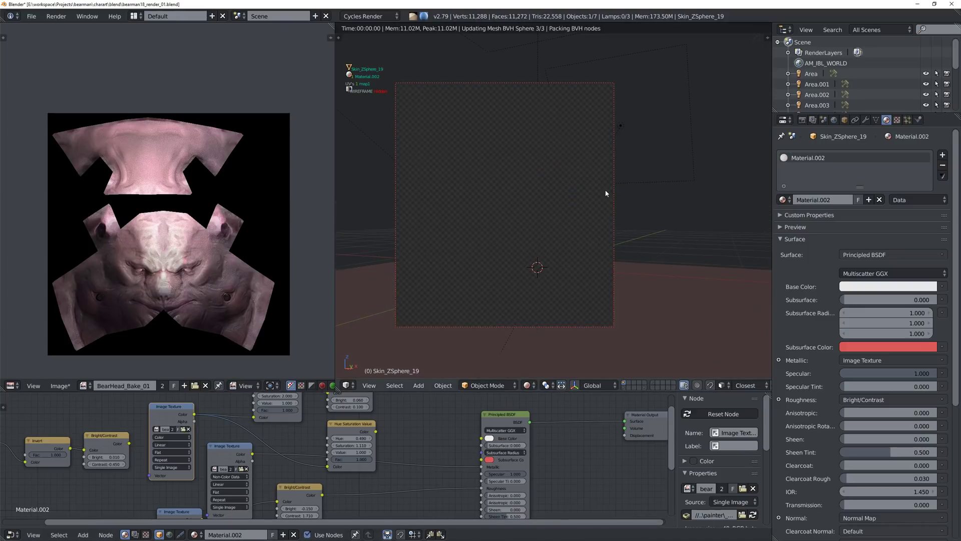
{"action": "middle_click_drag", "start_coordinate": [556, 223], "coordinate": [505, 236]}
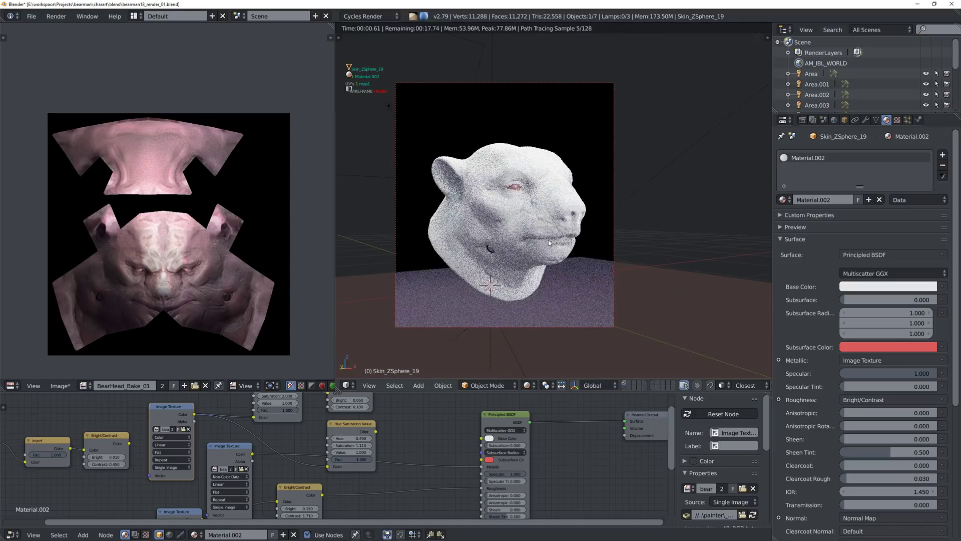
{"action": "middle_click_drag", "start_coordinate": [569, 209], "coordinate": [495, 215]}
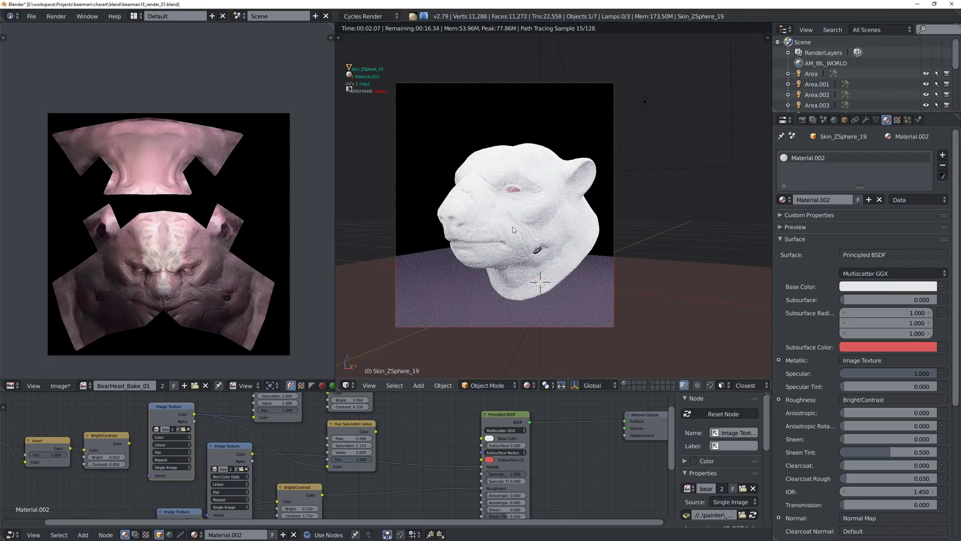
{"action": "middle_click_drag", "start_coordinate": [499, 279], "coordinate": [511, 280]}
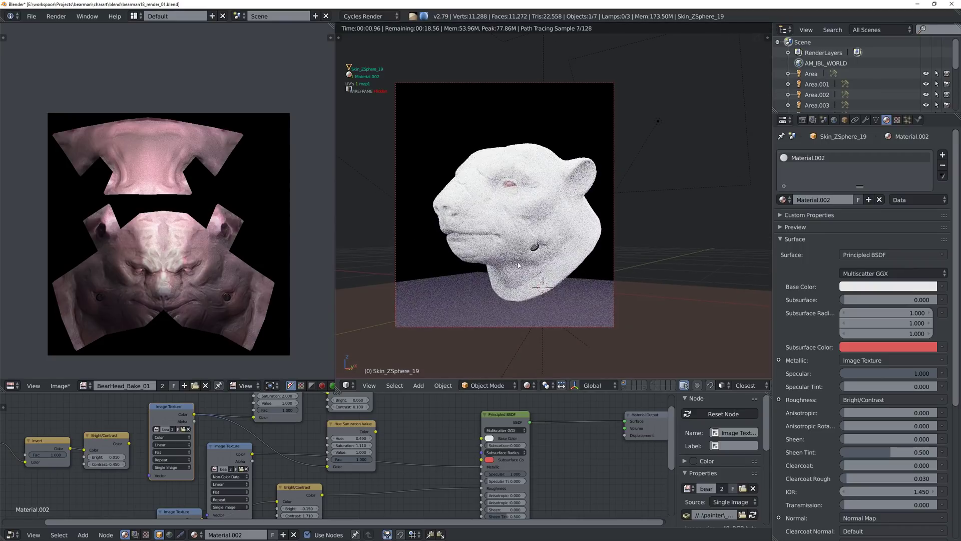
Step: Darken the high-poly material's Base Color to a mid gray and check the head in rendered shading before returning to solid shading
{"action": "key", "text": "shift+z"}
{"action": "left_click", "coordinate": [489, 438]}
{"action": "left_click_drag", "start_coordinate": [540, 349], "coordinate": [540, 366]}
{"action": "key", "text": "z"}
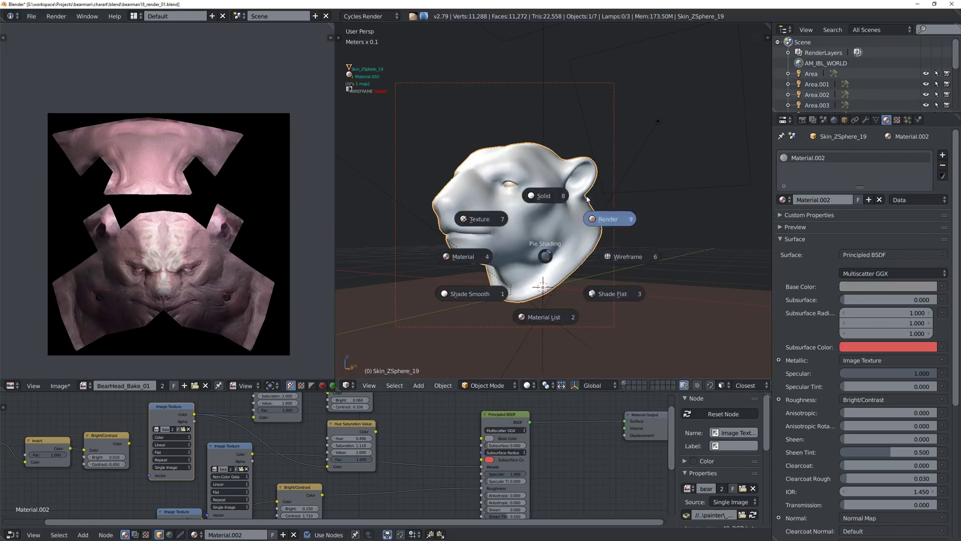
{"action": "left_click", "coordinate": [524, 249]}
{"action": "mouse_move", "coordinate": [524, 249]}
{"action": "middle_mouse_down"}
{"action": "mouse_move", "coordinate": [511, 241]}
{"action": "mouse_move", "coordinate": [595, 224]}
{"action": "mouse_move", "coordinate": [539, 245]}
{"action": "middle_mouse_up"}
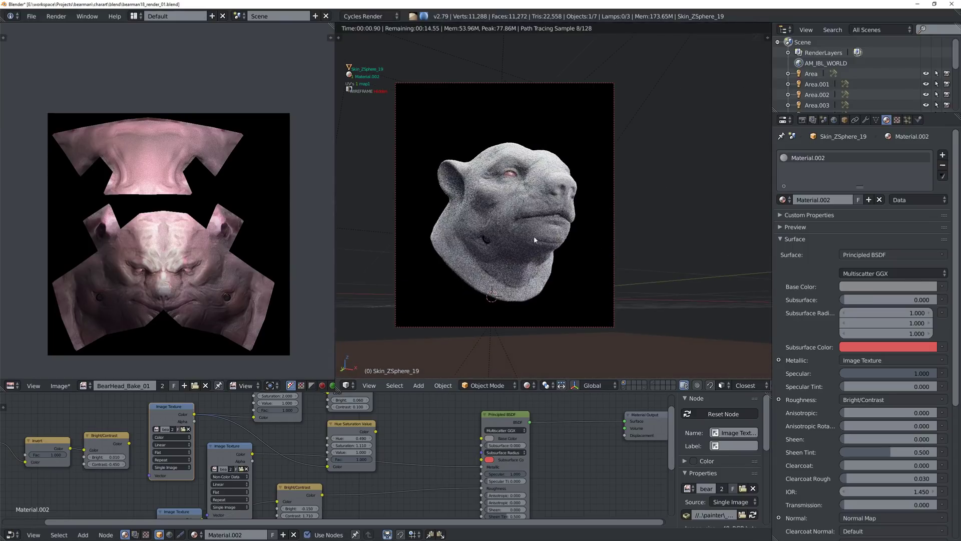
{"action": "key", "text": "shift+z"}
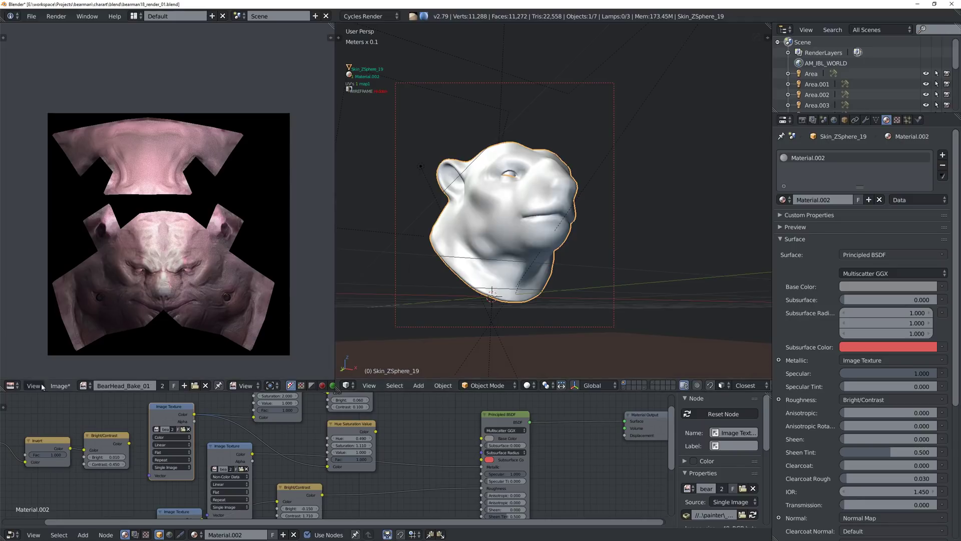
Step: Save the baked texture image as BearHead_Bake_01.png in the project's blend folder
{"action": "left_click", "coordinate": [60, 385]}
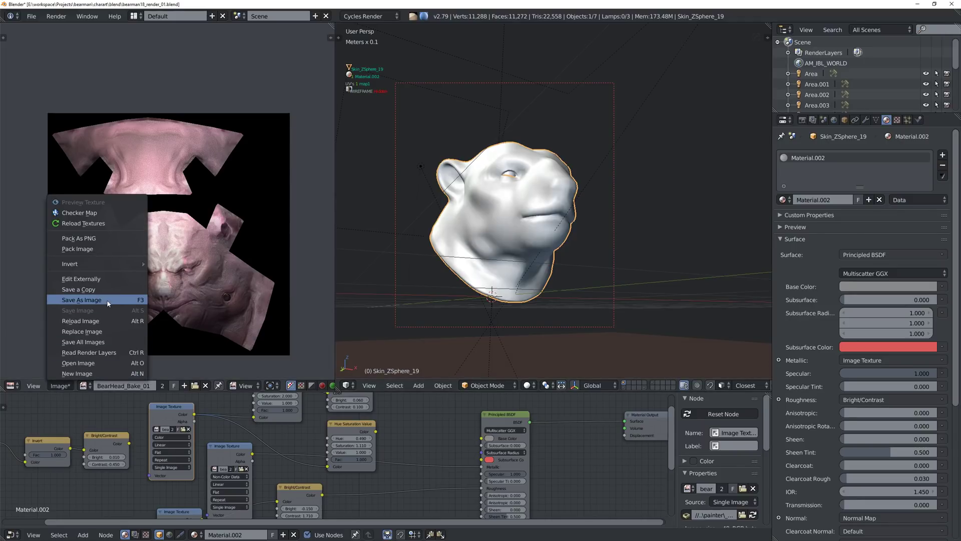
{"action": "left_click", "coordinate": [107, 302]}
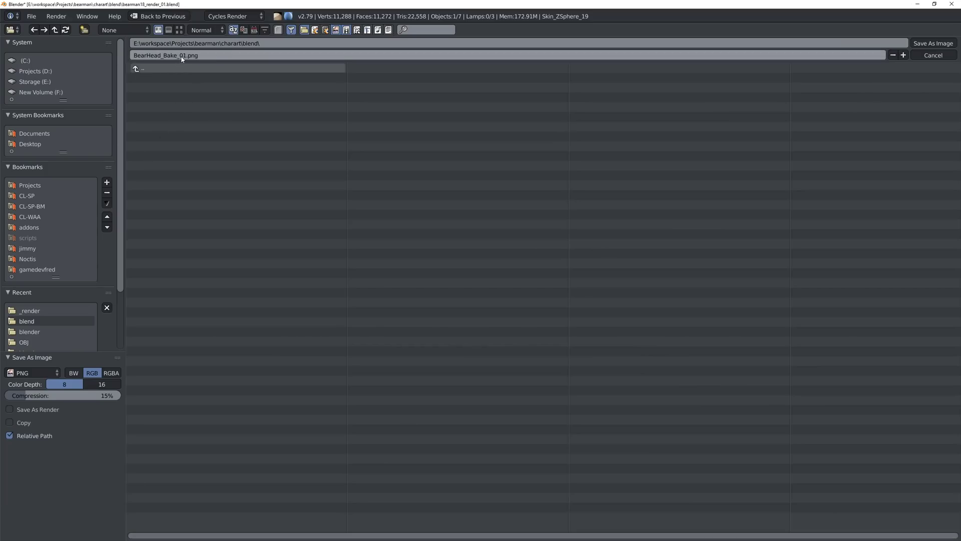
{"action": "left_click", "coordinate": [924, 43]}
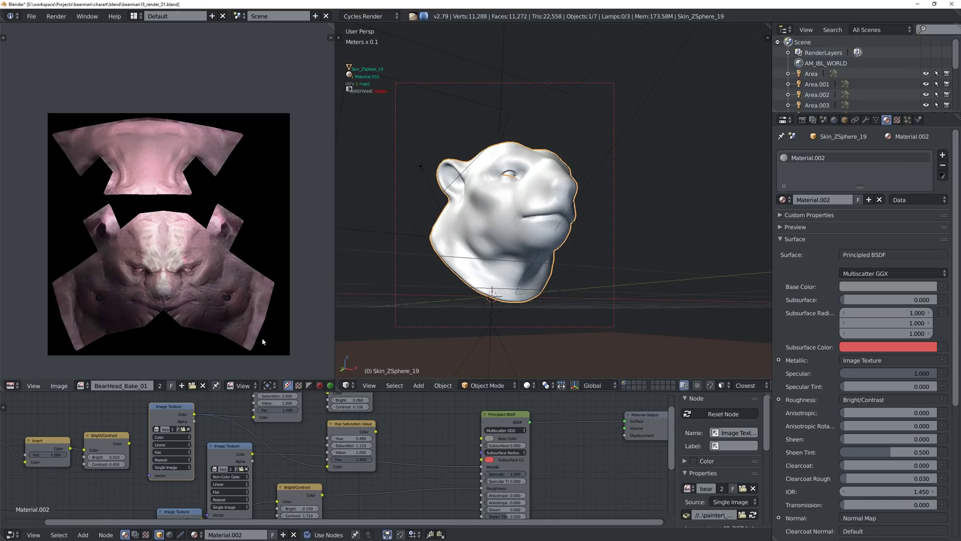
Step: Create a new blank image named BearHead_Bake_02 with a width and height of 1024 px
{"action": "mouse_move", "coordinate": [595, 250]}
{"action": "middle_mouse_down"}
{"action": "mouse_move", "coordinate": [585, 223]}
{"action": "mouse_move", "coordinate": [572, 234]}
{"action": "mouse_move", "coordinate": [595, 245]}
{"action": "middle_mouse_up"}
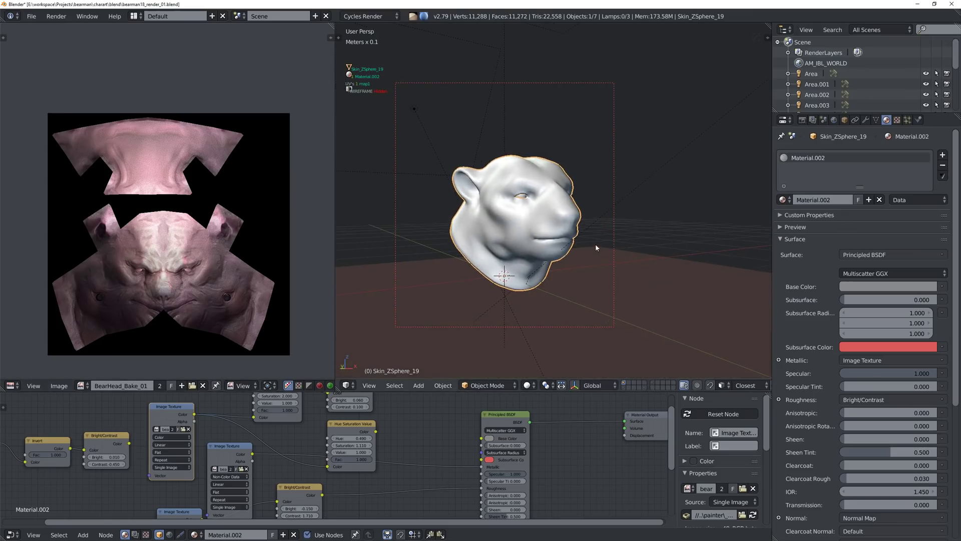
{"action": "left_click", "coordinate": [181, 386]}
{"action": "left_click", "coordinate": [209, 377]}
{"action": "key", "text": "Escape"}
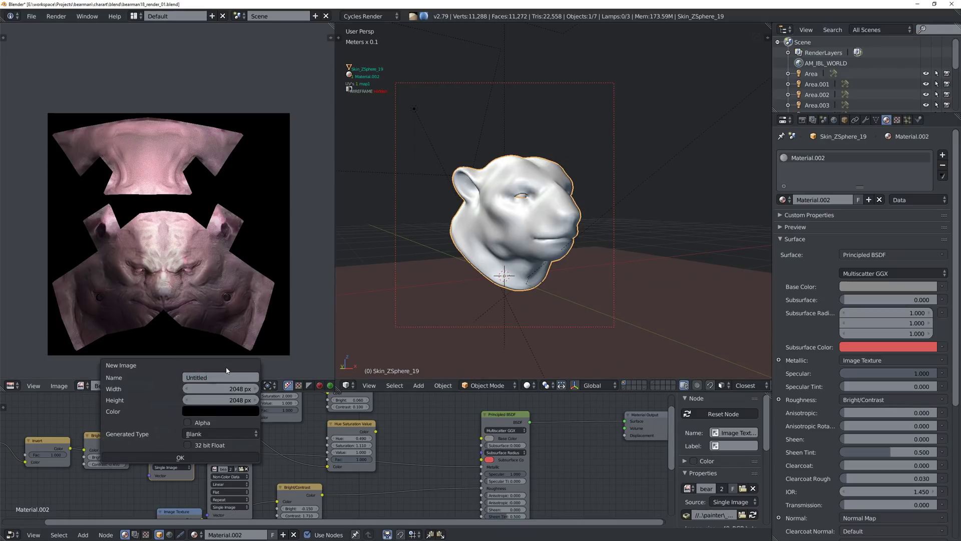
{"action": "double_click", "coordinate": [289, 362]}
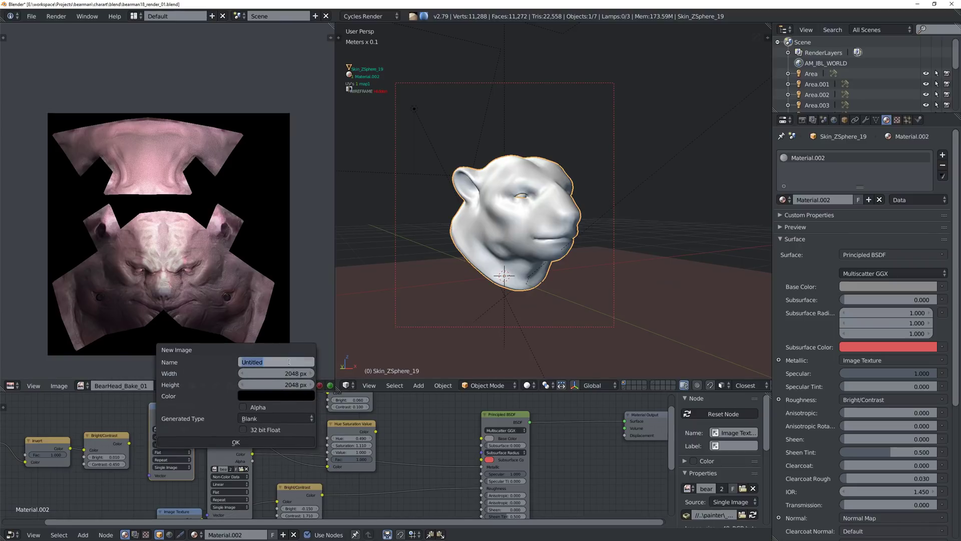
{"action": "type", "text": "BearHead_Bake_02"}
{"action": "left_click", "coordinate": [283, 373]}
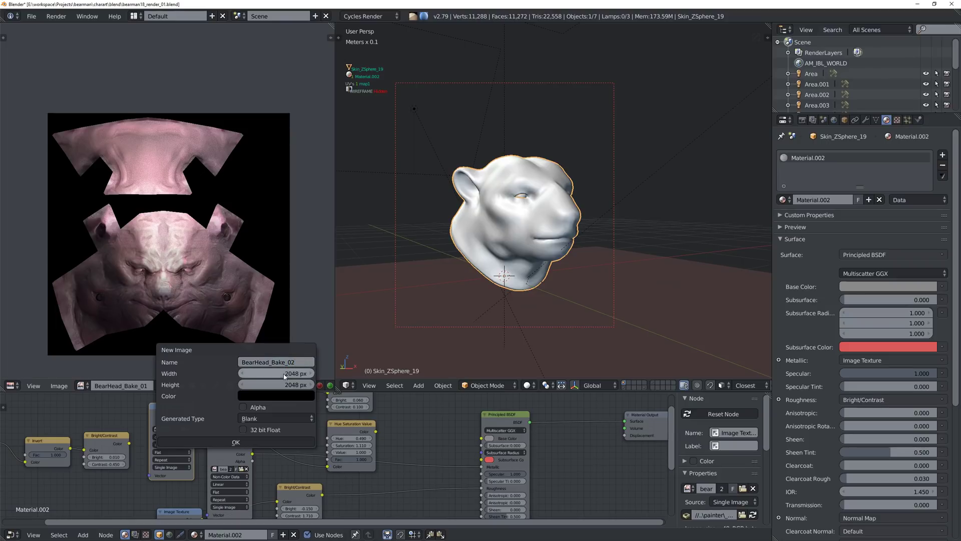
{"action": "type", "text": "102"}
{"action": "key", "text": "Tab"}
{"action": "type", "text": "1"}
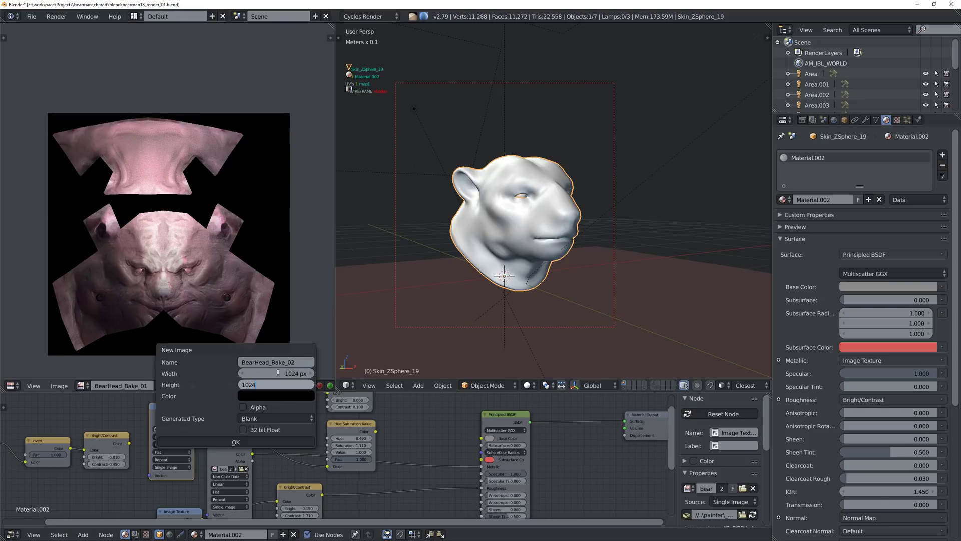
{"action": "type", "text": "024"}
{"action": "key", "text": "Return"}
{"action": "left_click", "coordinate": [250, 440]}
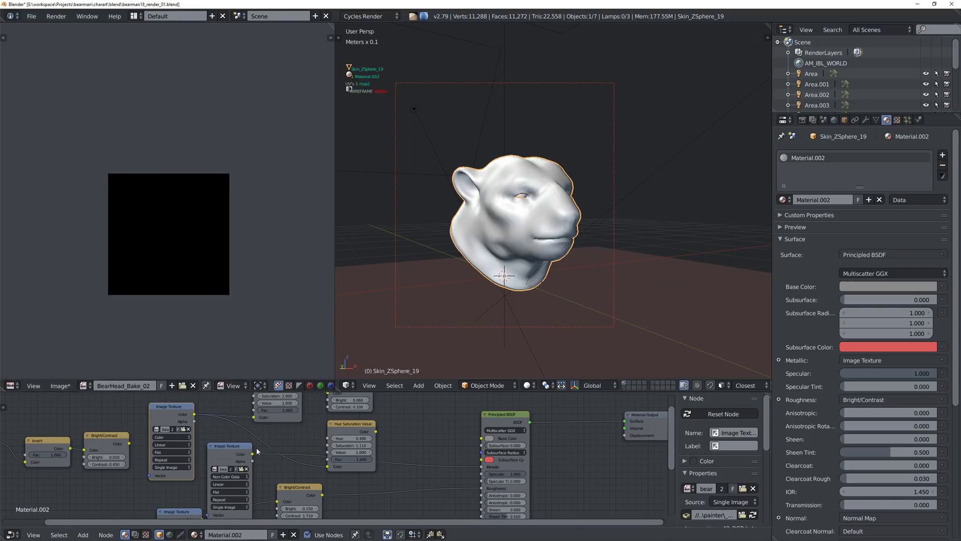
Step: Show only the low-poly layer, select BearHead_LOW, and cut the link from its Image Texture node to the Emission color
{"action": "scroll", "coordinate": [256, 451], "scroll_direction": "right", "scroll_amount": 2, "text": "ctrl"}
{"action": "left_click", "coordinate": [625, 388]}
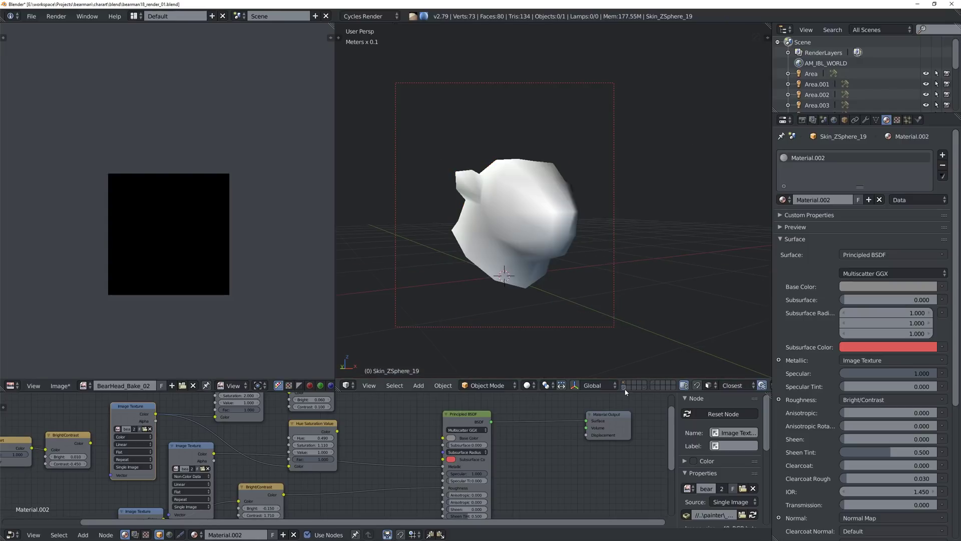
{"action": "right_click", "coordinate": [530, 213]}
{"action": "left_click_drag", "start_coordinate": [138, 439], "coordinate": [182, 419]}
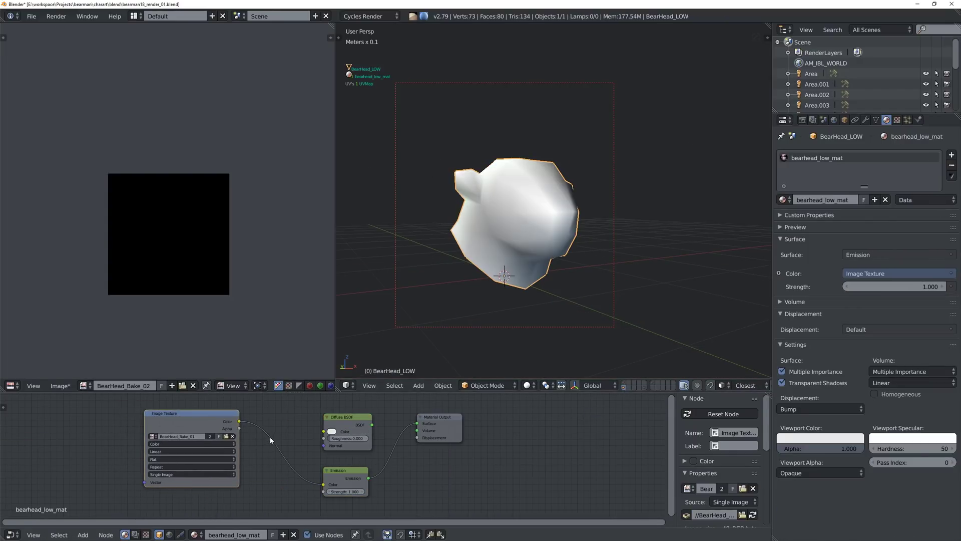
{"action": "right_click_drag", "start_coordinate": [275, 428], "coordinate": [263, 446], "text": "ctrl"}
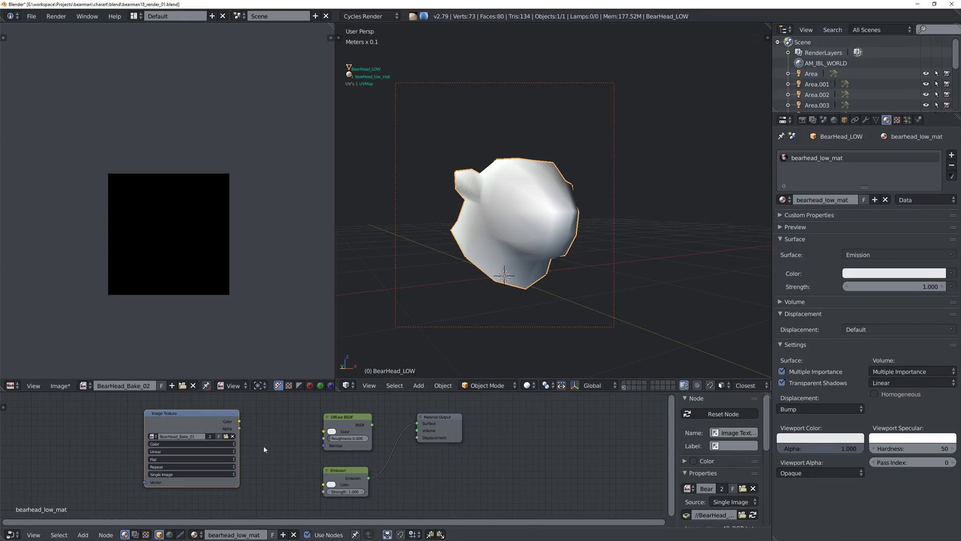
Step: Assign the BearHead_Bake_02 image to the Image Texture node of bearhead_low_mat
{"action": "left_click", "coordinate": [152, 437]}
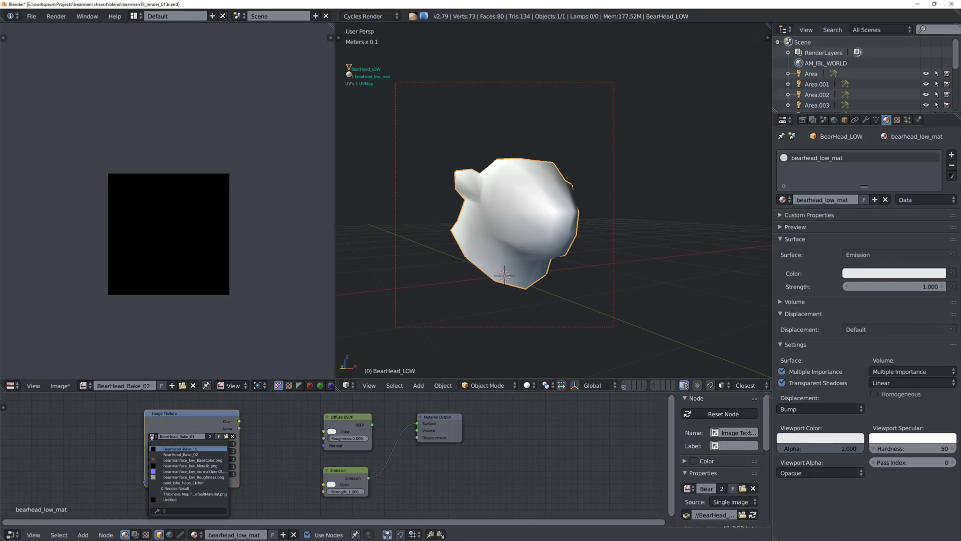
{"action": "left_click", "coordinate": [190, 454]}
{"action": "middle_click_drag", "start_coordinate": [606, 200], "coordinate": [573, 243]}
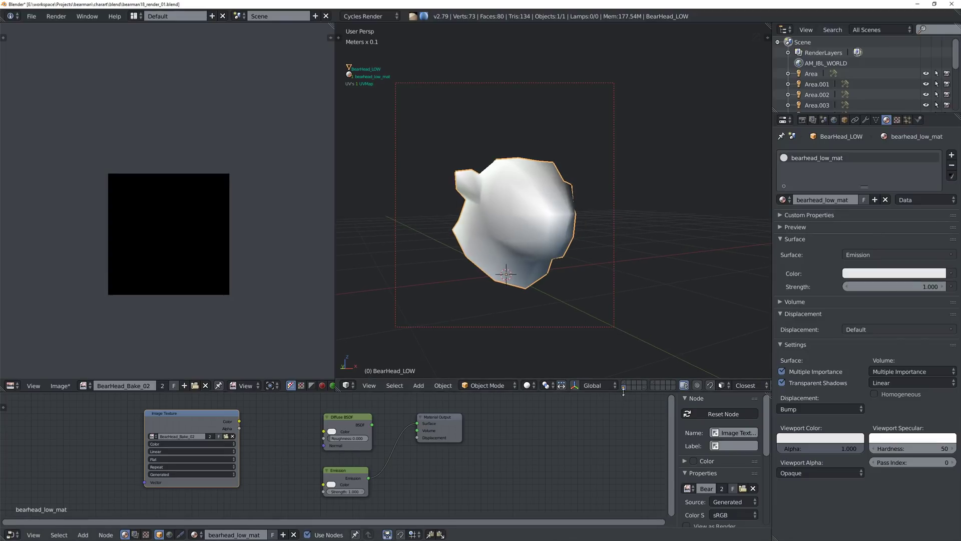
Step: On the high-poly layer, duplicate the eye Sphere's material and change its Base Color to a desaturated light gray
{"action": "key", "text": "2"}
{"action": "right_click", "coordinate": [504, 191]}
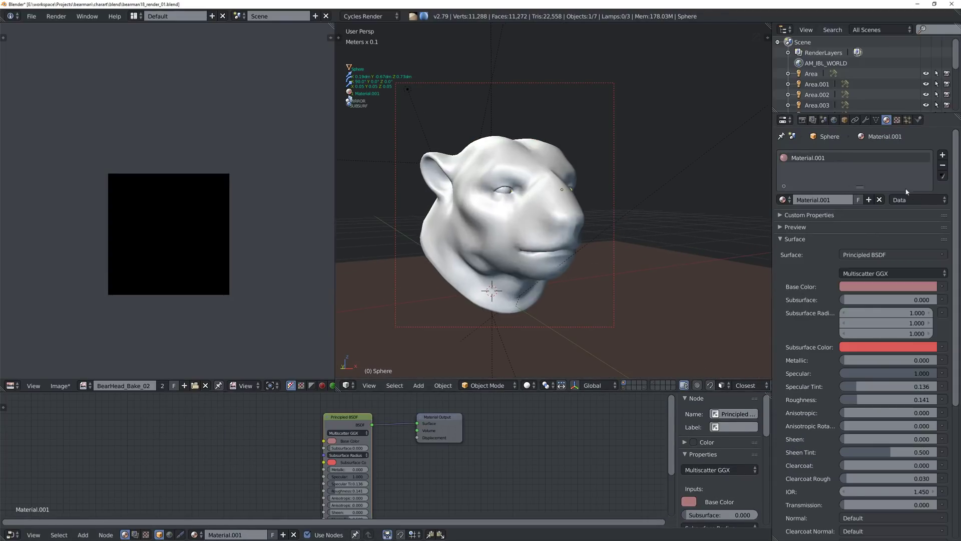
{"action": "left_click", "coordinate": [869, 200]}
{"action": "left_click", "coordinate": [893, 285]}
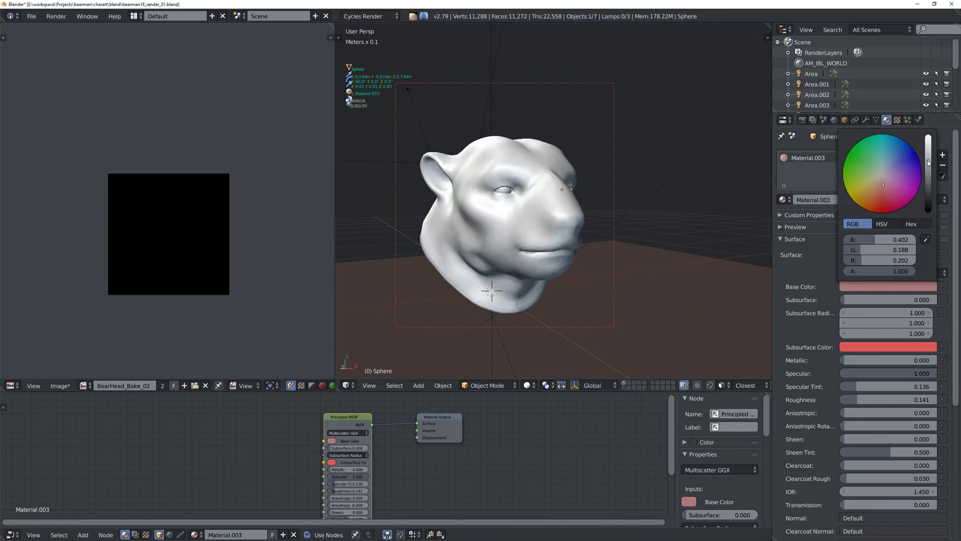
{"action": "left_click_drag", "start_coordinate": [927, 161], "coordinate": [927, 145]}
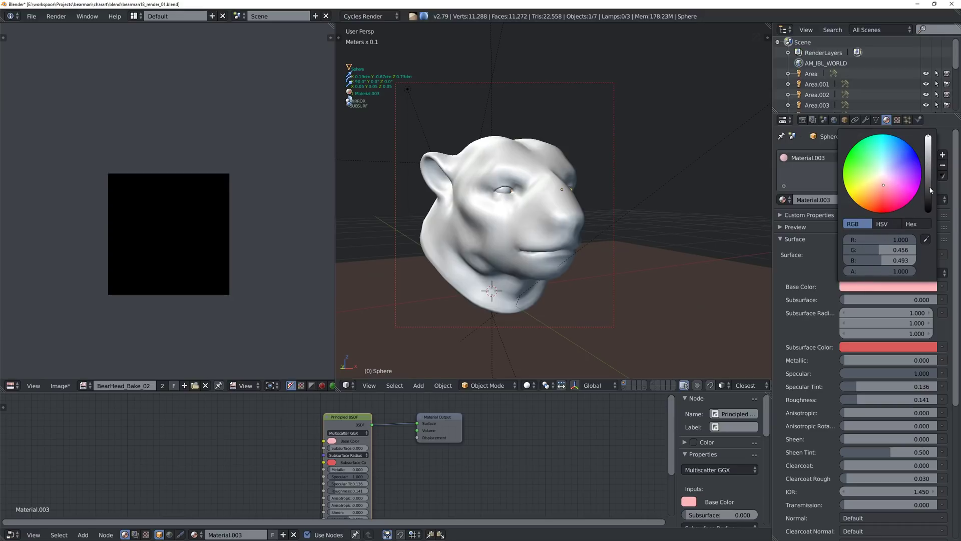
{"action": "left_click", "coordinate": [860, 287]}
{"action": "left_click", "coordinate": [881, 225]}
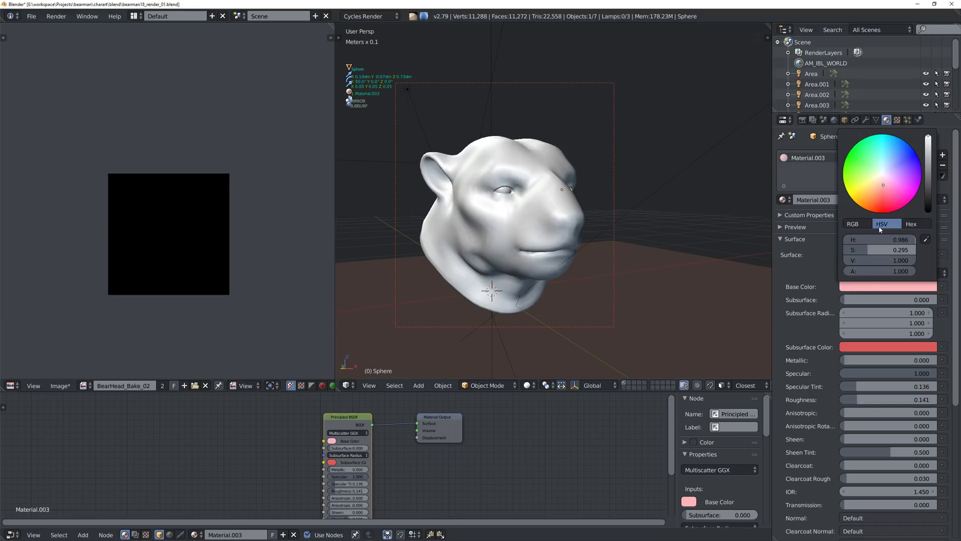
{"action": "left_click_drag", "start_coordinate": [876, 250], "coordinate": [853, 250]}
{"action": "left_click_drag", "start_coordinate": [930, 144], "coordinate": [930, 153]}
{"action": "middle_click_drag", "start_coordinate": [696, 170], "coordinate": [596, 185]}
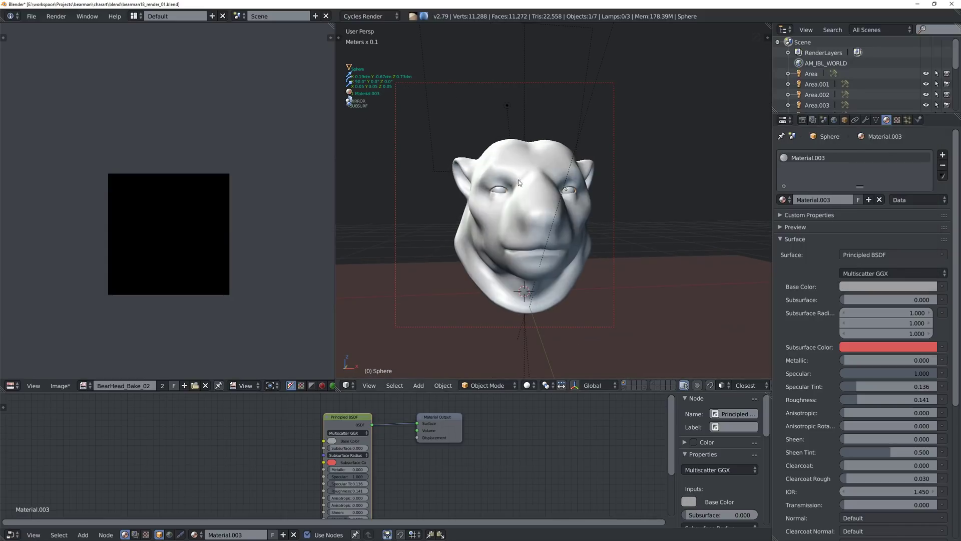
Step: Select the eye sphere and Skin_ZSphere_19, show the low-poly layer as well, and add BearHead_LOW as the active object
{"action": "middle_click_drag", "start_coordinate": [518, 179], "coordinate": [503, 188]}
{"action": "right_click", "coordinate": [504, 187]}
{"action": "right_click", "coordinate": [505, 184]}
{"action": "right_click", "coordinate": [505, 184]}
{"action": "left_click", "coordinate": [624, 386]}
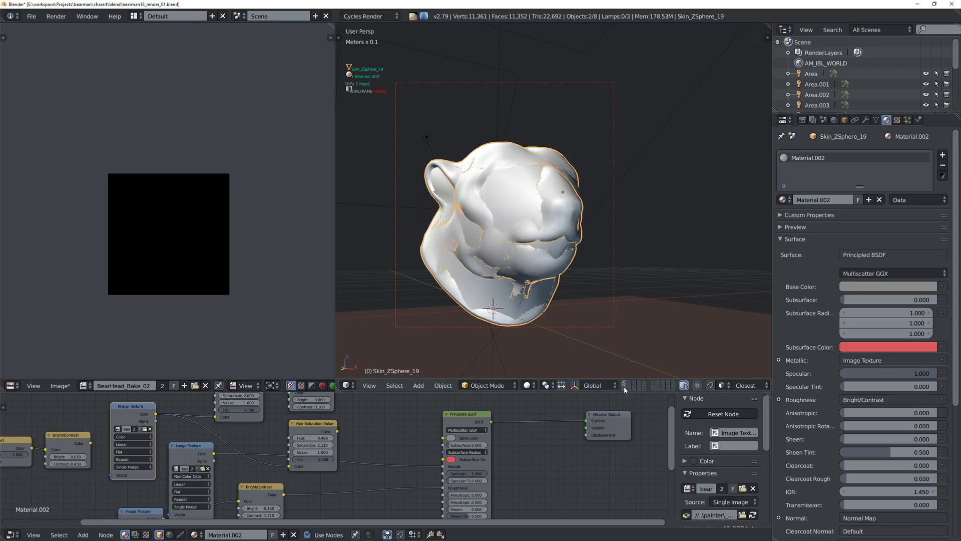
{"action": "right_click", "coordinate": [512, 190], "text": "shift"}
{"action": "middle_click_drag", "start_coordinate": [588, 197], "coordinate": [545, 256]}
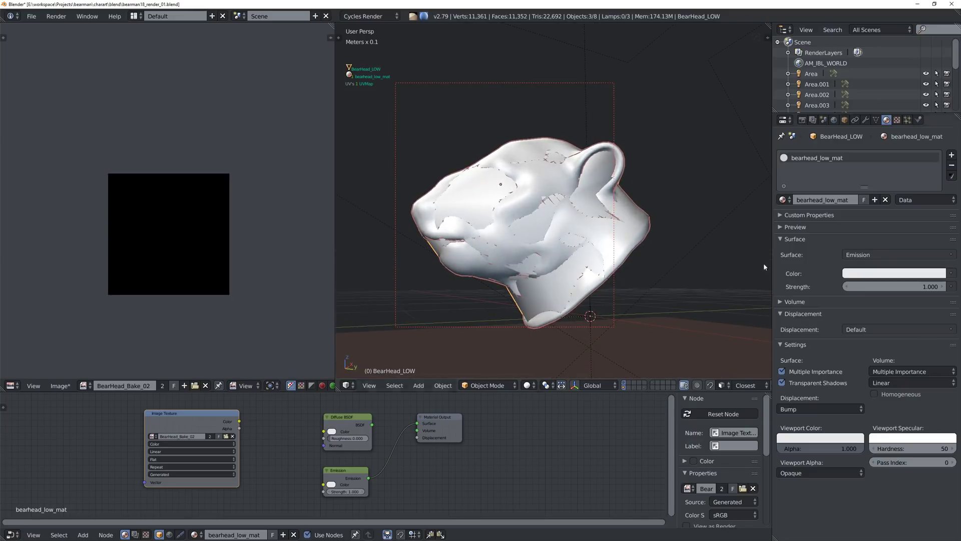
{"action": "middle_click_drag", "start_coordinate": [764, 267], "coordinate": [791, 211]}
Step: Set both the Render and Preview sample counts to 32 in the Cycles sampling settings
{"action": "left_click", "coordinate": [803, 119]}
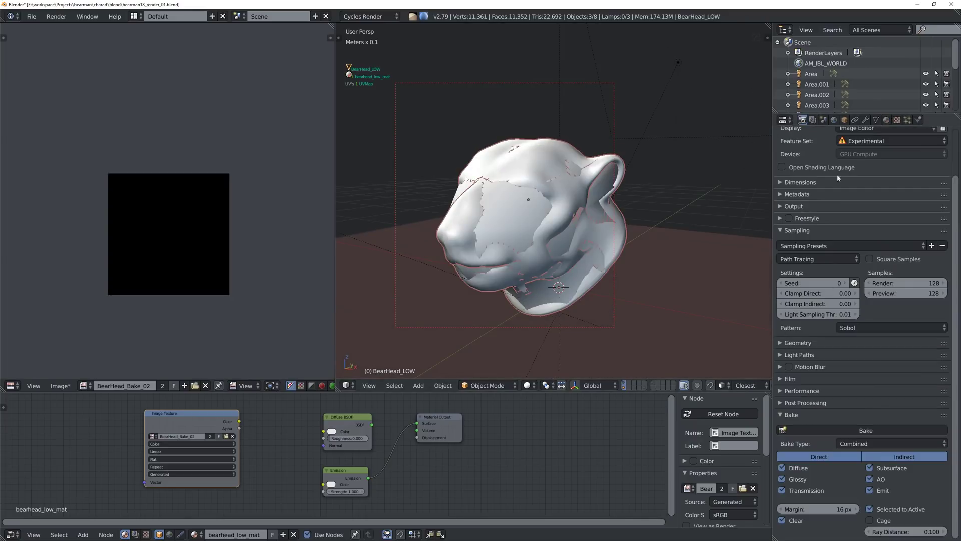
{"action": "left_click", "coordinate": [790, 355]}
{"action": "left_click", "coordinate": [789, 355]}
{"action": "left_click", "coordinate": [907, 283]}
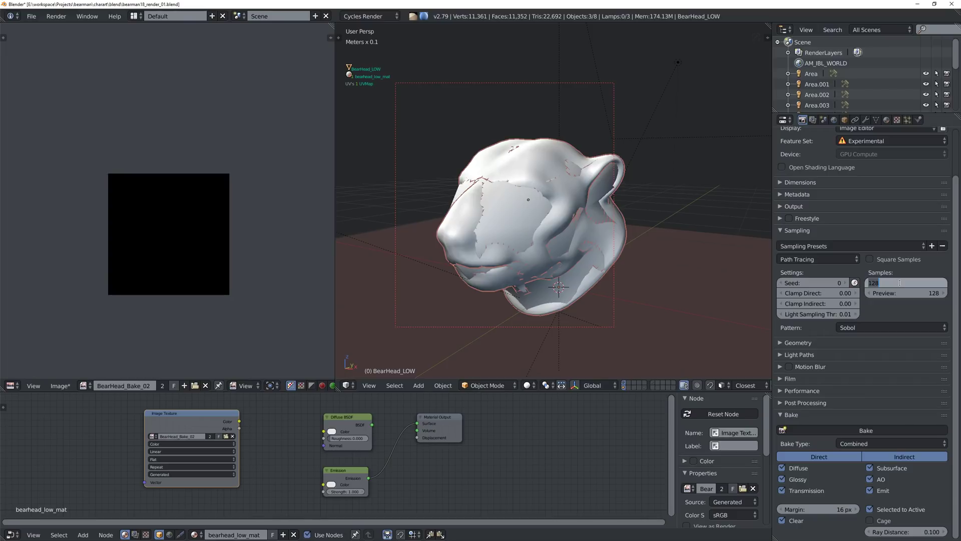
{"action": "type", "text": "6"}
{"action": "key", "text": "BackSpace"}
{"action": "type", "text": "32"}
{"action": "key", "text": "Return"}
{"action": "key", "text": "ctrl+c"}
{"action": "key", "text": "ctrl+v"}
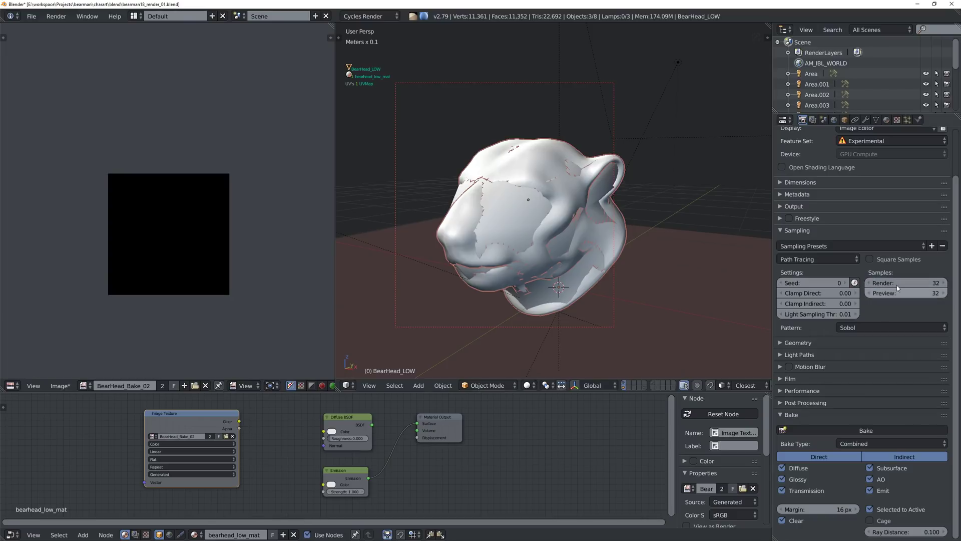
Step: Bake the selected high-poly objects onto BearHead_LOW with the Combined type, and show only the low-poly layer
{"action": "left_click", "coordinate": [854, 430]}
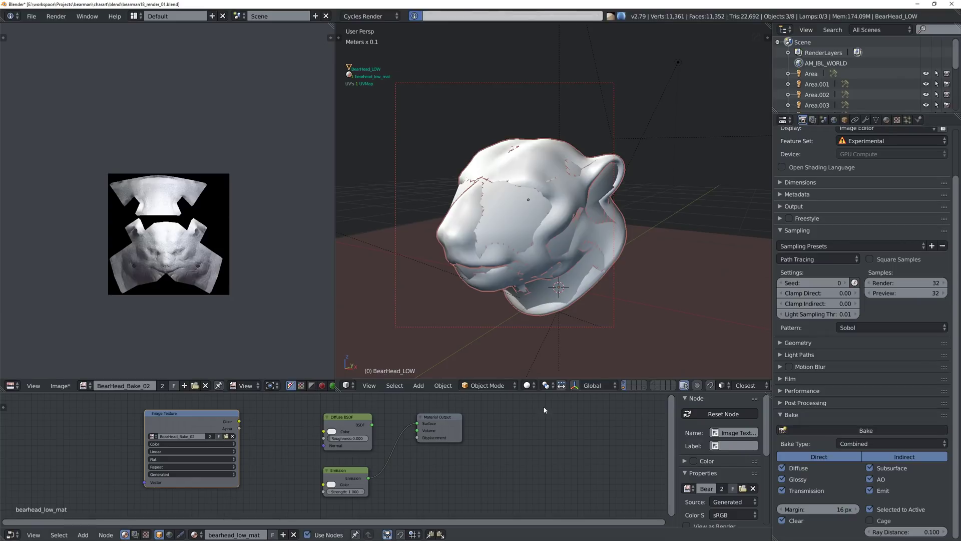
{"action": "scroll", "coordinate": [154, 254], "scroll_direction": "up", "scroll_amount": 3}
{"action": "middle_click_drag", "start_coordinate": [585, 240], "coordinate": [611, 235]}
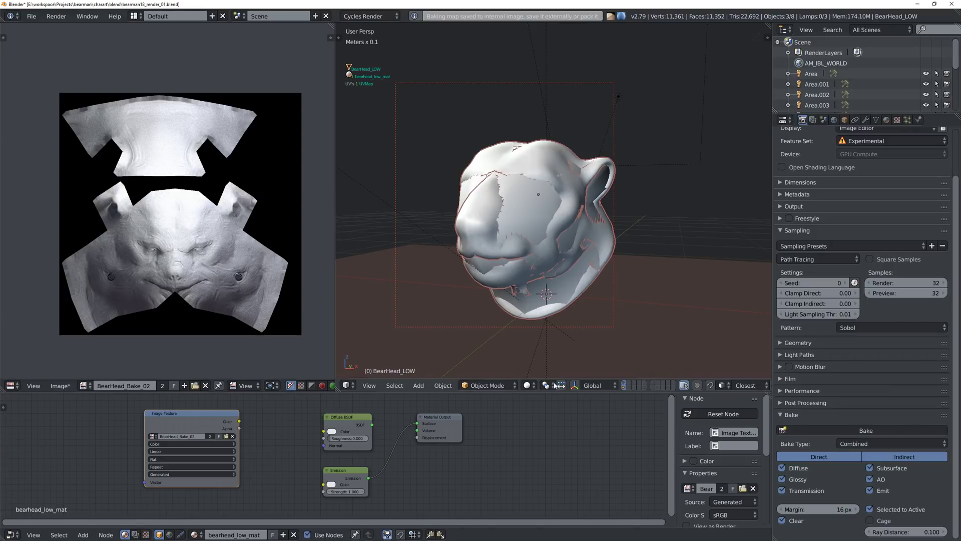
{"action": "left_click", "coordinate": [624, 389]}
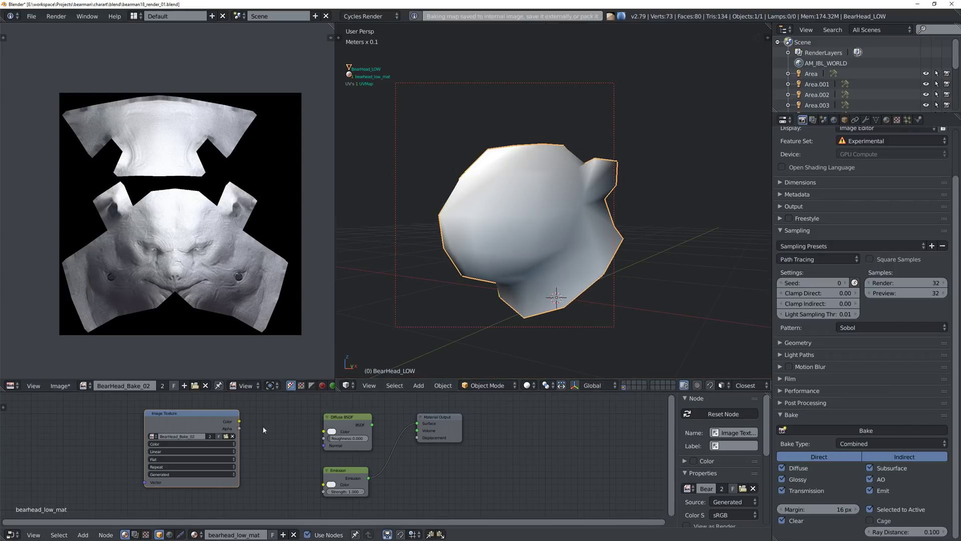
Step: Link the BearHead_Bake_02 texture's Color output to the Emission shader's Color input and check the low-poly head in rendered shading
{"action": "mouse_move", "coordinate": [243, 424]}
{"action": "left_mouse_down"}
{"action": "mouse_move", "coordinate": [280, 463]}
{"action": "mouse_move", "coordinate": [324, 484]}
{"action": "left_mouse_up"}
{"action": "key", "text": "shift+z"}
{"action": "middle_click_drag", "start_coordinate": [673, 257], "coordinate": [521, 253]}
{"action": "scroll", "coordinate": [177, 257], "scroll_direction": "up", "scroll_amount": 2}
{"action": "scroll", "coordinate": [177, 258], "scroll_direction": "down", "scroll_amount": 2}
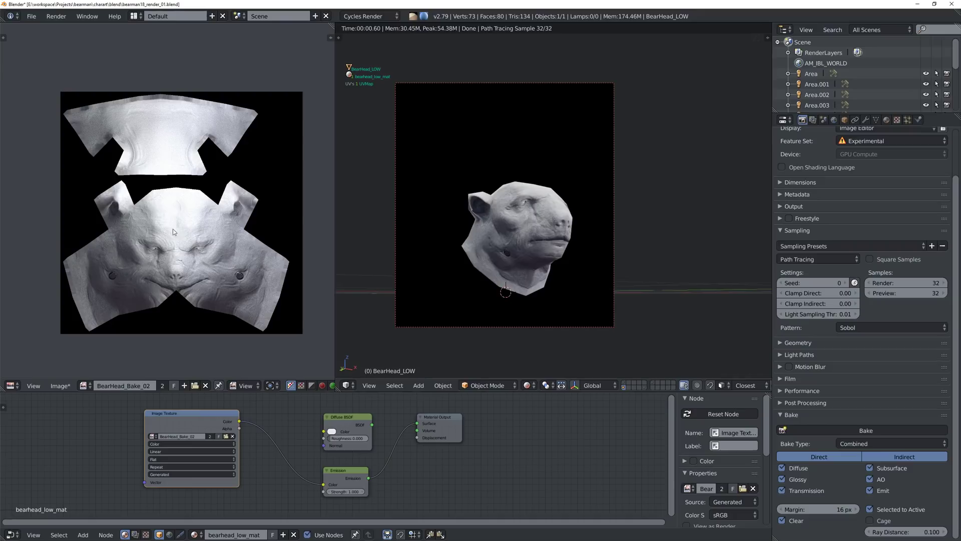
{"action": "middle_click_drag", "start_coordinate": [623, 206], "coordinate": [526, 246]}
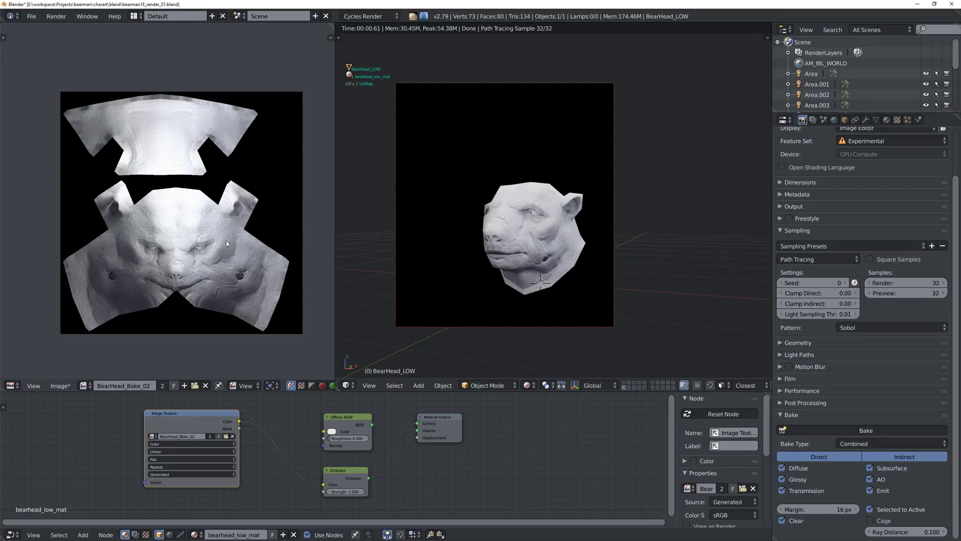
{"action": "middle_click_drag", "start_coordinate": [471, 225], "coordinate": [545, 229]}
{"action": "key", "text": "KP_1"}
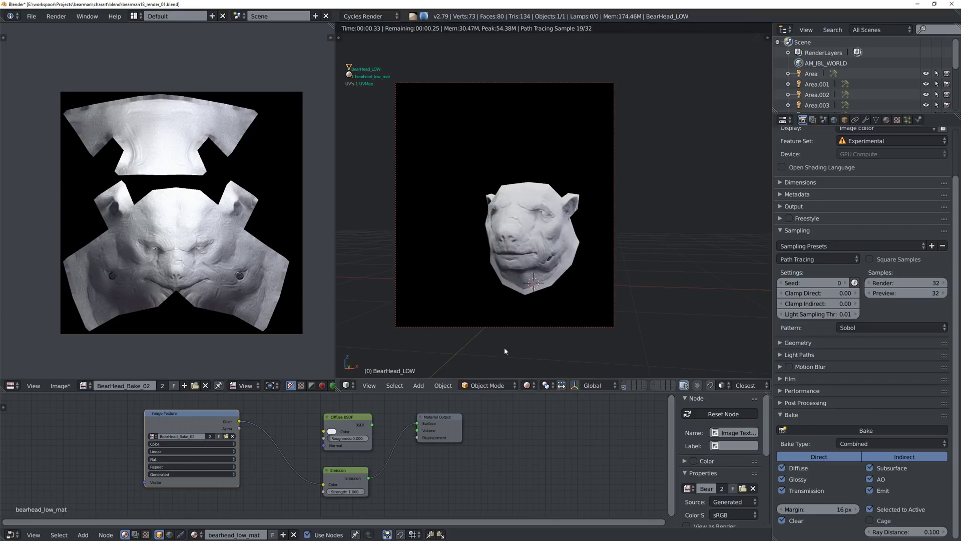
Step: Set the Image Texture node to BearHead_Bake_01, check the textured head from the side, and return the 3D view to solid shading
{"action": "left_click", "coordinate": [152, 436]}
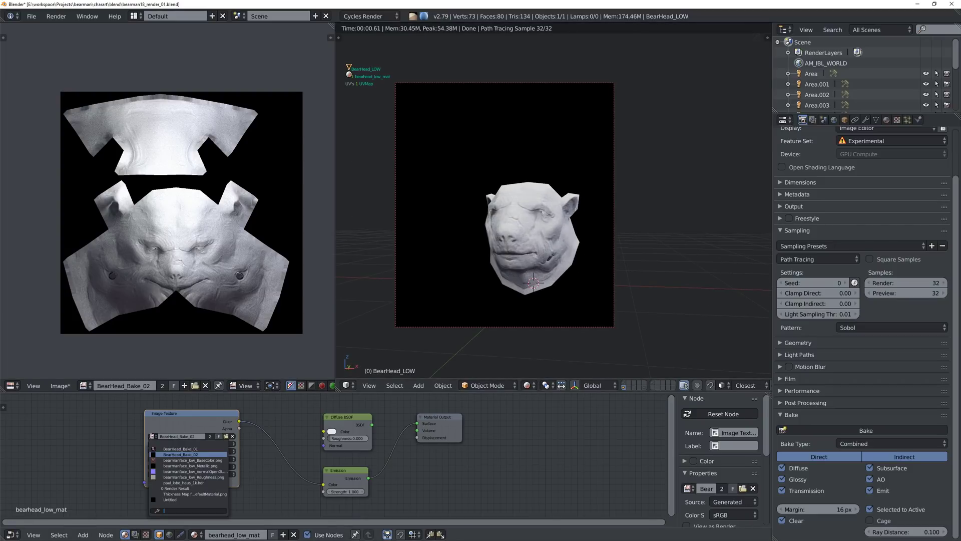
{"action": "left_click", "coordinate": [167, 443]}
{"action": "middle_click_drag", "start_coordinate": [612, 214], "coordinate": [572, 224]}
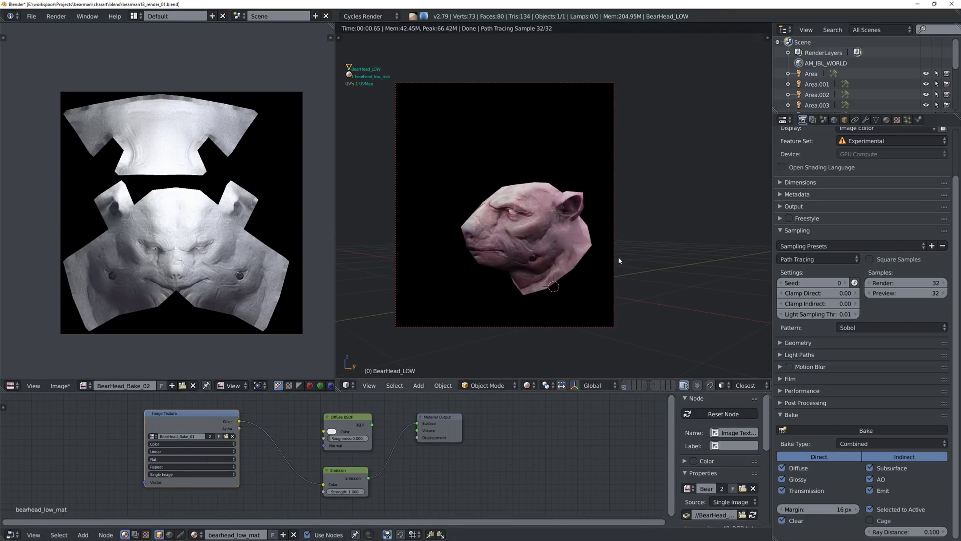
{"action": "key", "text": "z"}
{"action": "left_click", "coordinate": [603, 202]}
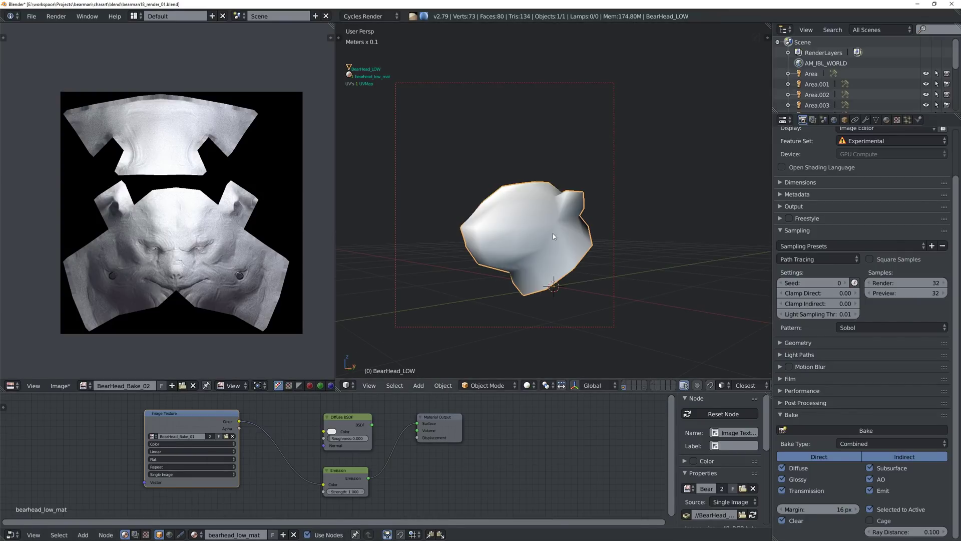